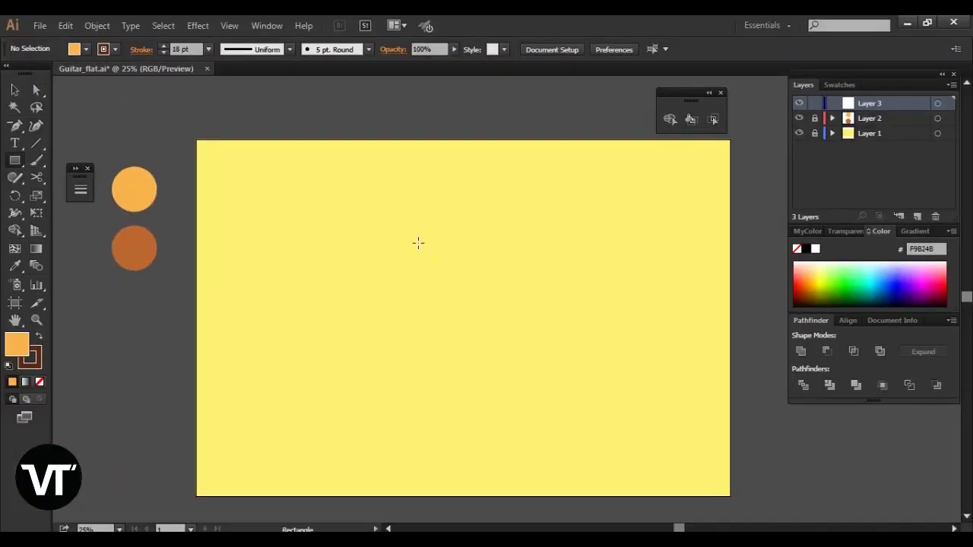
# Draw a rectangle and round its live corners fully into a circle.
pyautogui.moveTo(411, 231); pyautogui.dragTo(533, 336)
pyautogui.moveTo(422, 241)
pyautogui.mouseDown()
pyautogui.moveTo(469, 275)
pyautogui.moveTo(403, 255)
pyautogui.moveTo(417, 268)
pyautogui.mouseUp()
pyautogui.press('a')
pyautogui.click(510, 228)
pyautogui.press('v')
# Copy the circle straight down, enlarge the copy, and unite both circles into one shape.
pyautogui.moveTo(431, 307); pyautogui.dragTo(434, 374)
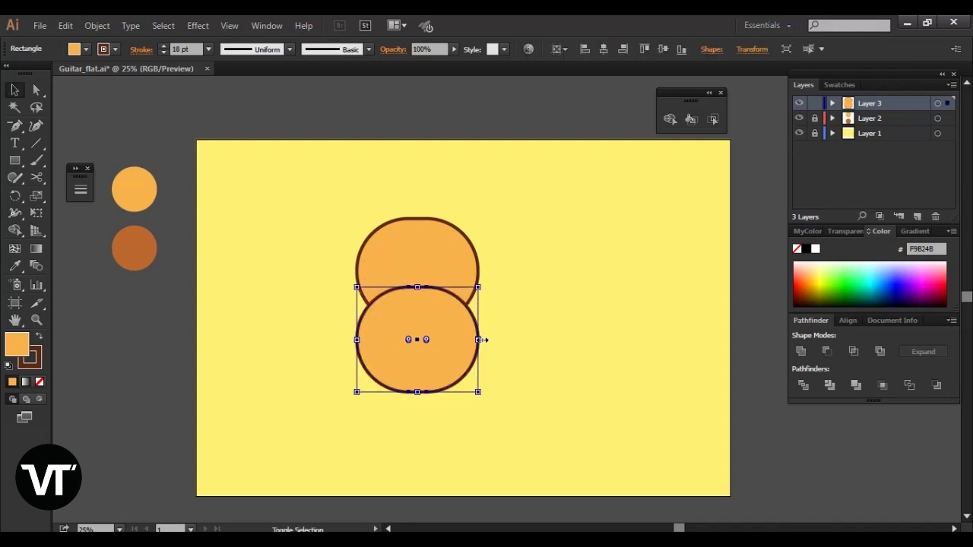
pyautogui.moveTo(482, 341); pyautogui.dragTo(513, 327)
pyautogui.press('a')
pyautogui.hotkey('ctrl', 'a')
pyautogui.press('v')
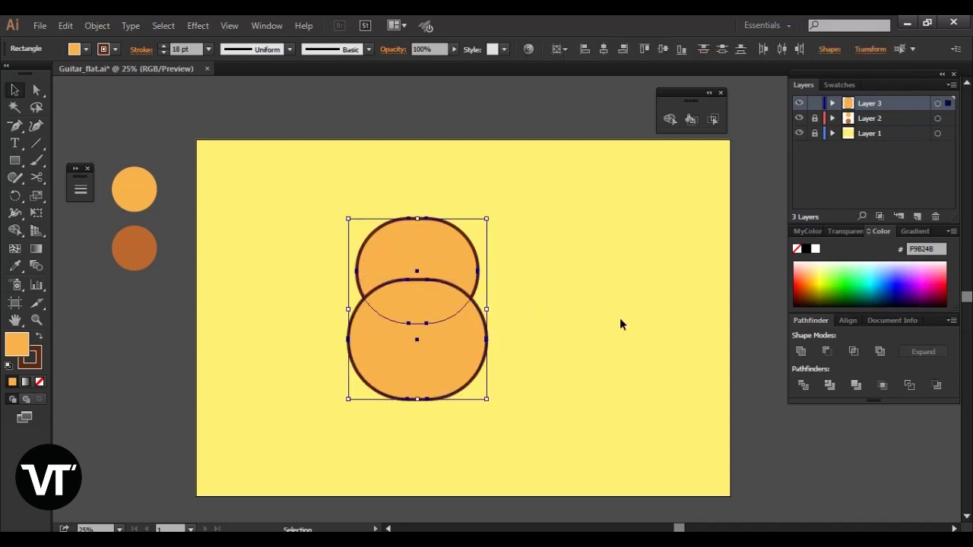
pyautogui.click(801, 350)
# Round the left and right waist anchor points into smooth curves.
pyautogui.press('a')
pyautogui.click(514, 277)
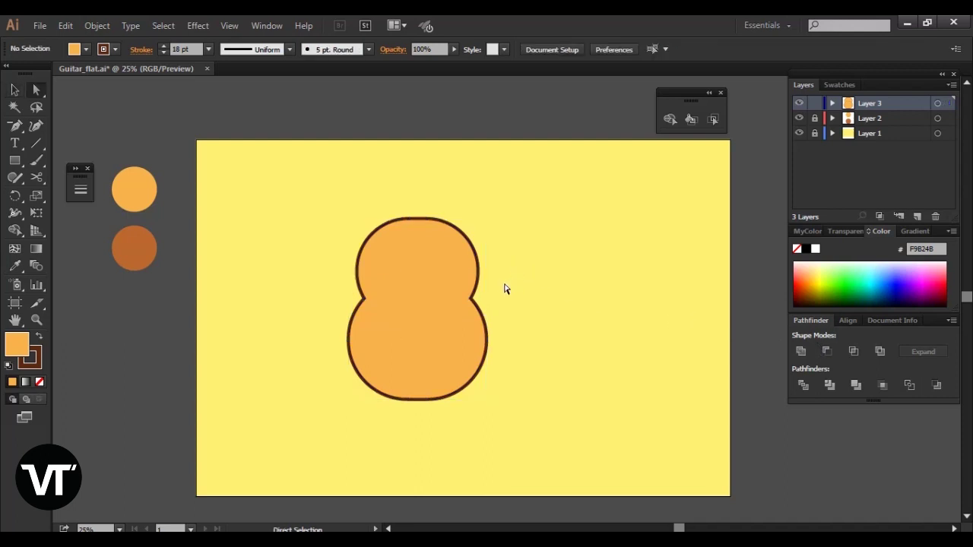
pyautogui.moveTo(507, 285); pyautogui.dragTo(461, 321)
pyautogui.keyDown('shift'); pyautogui.moveTo(335, 277); pyautogui.dragTo(377, 320); pyautogui.keyUp('shift')
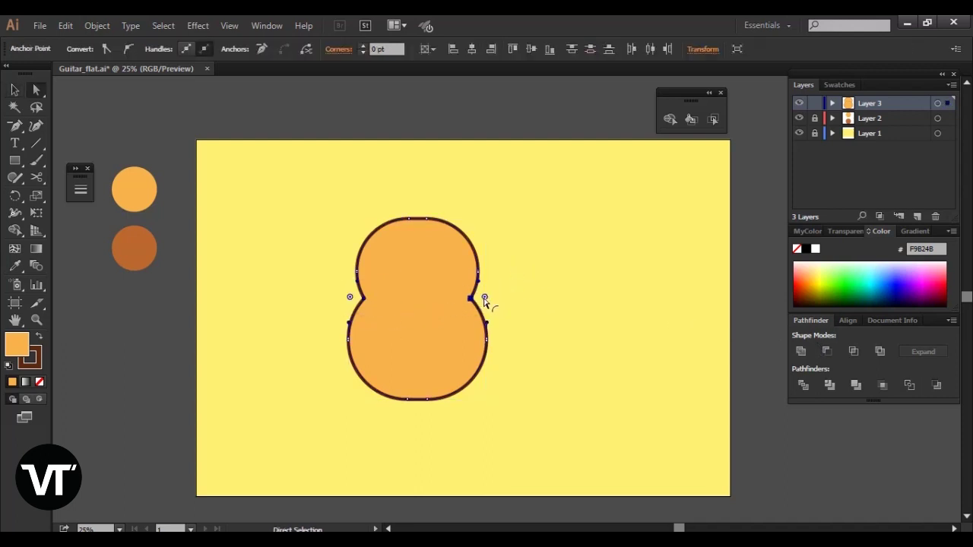
pyautogui.moveTo(485, 299); pyautogui.dragTo(547, 316)
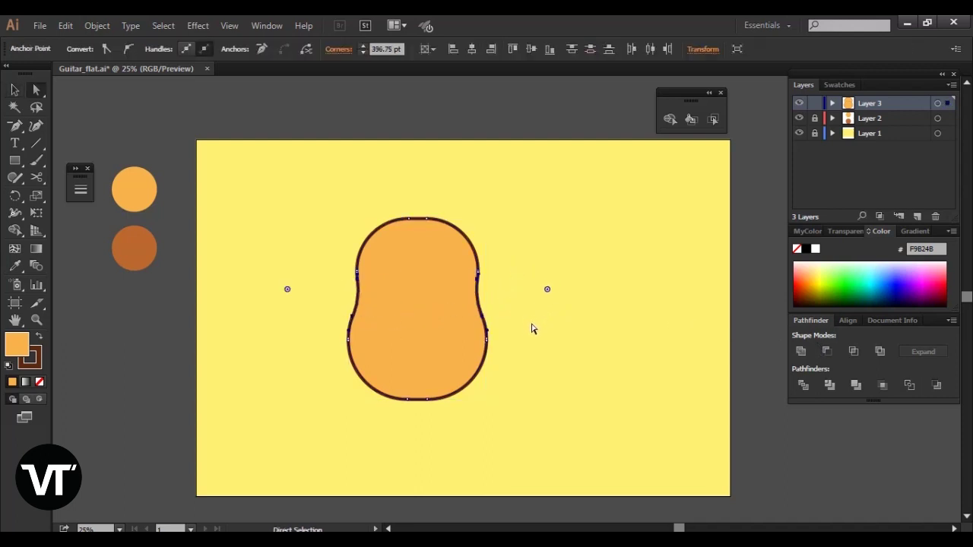
pyautogui.click(532, 328)
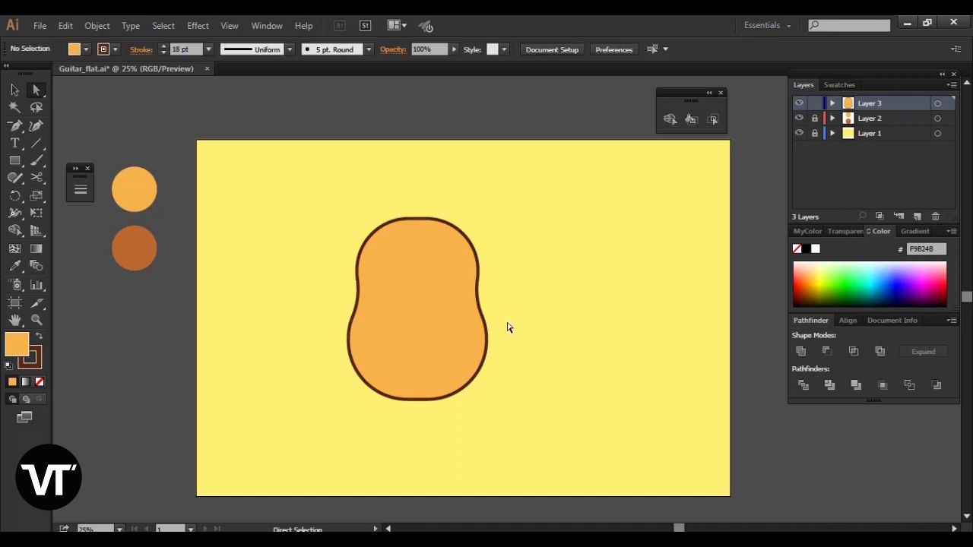
# Move the guitar body lower and centre it horizontally on the artboard.
pyautogui.press('v')
pyautogui.moveTo(463, 340); pyautogui.dragTo(500, 381)
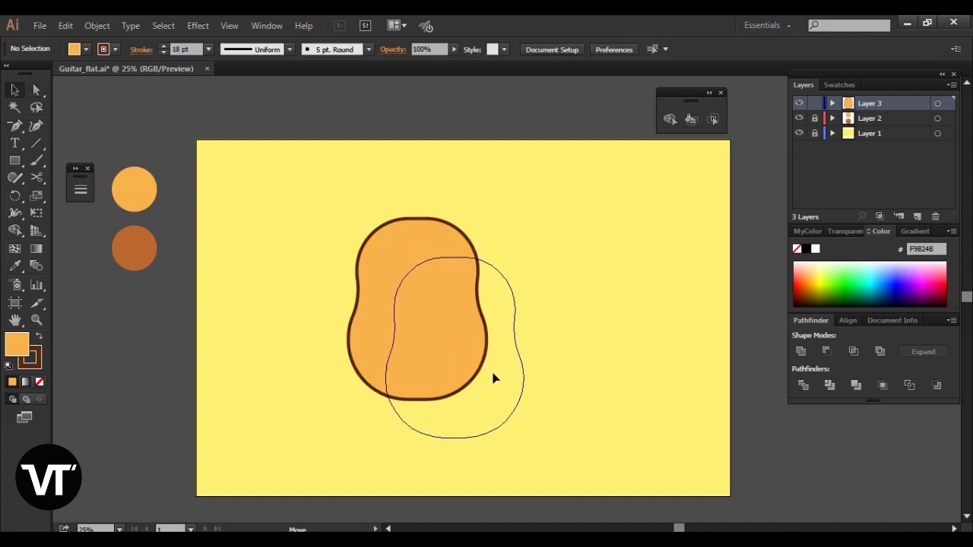
pyautogui.click(847, 320)
pyautogui.click(826, 351)
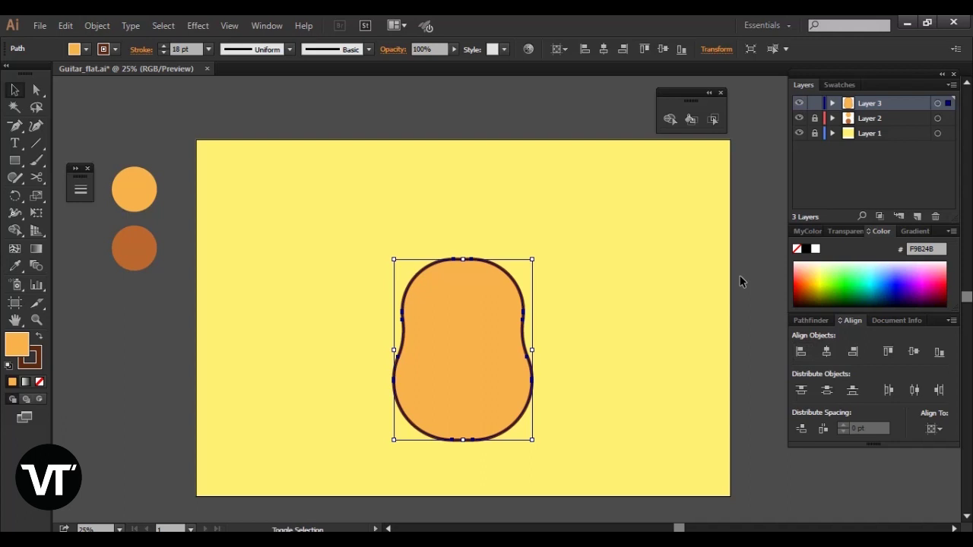
pyautogui.press('Down')
pyautogui.press('Down')
pyautogui.press('Down')
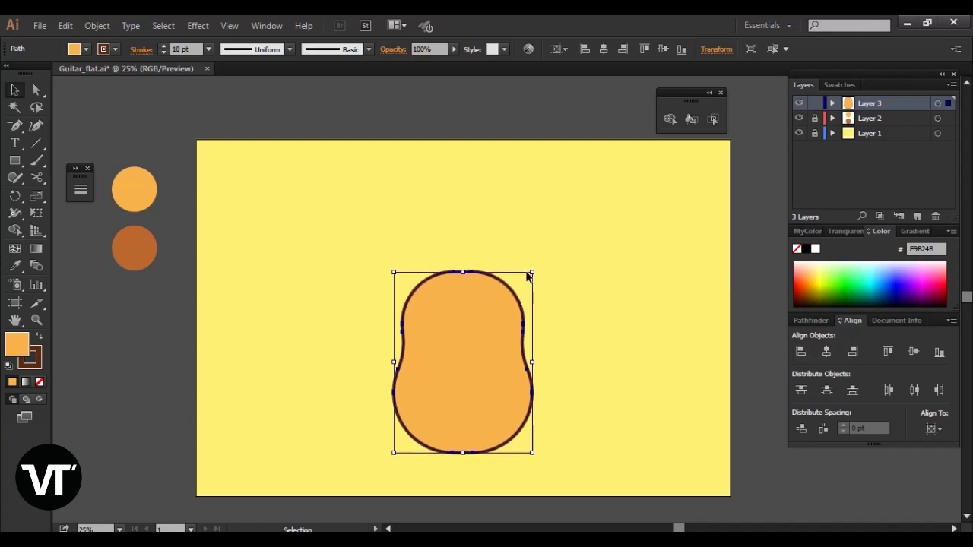
pyautogui.click(356, 216)
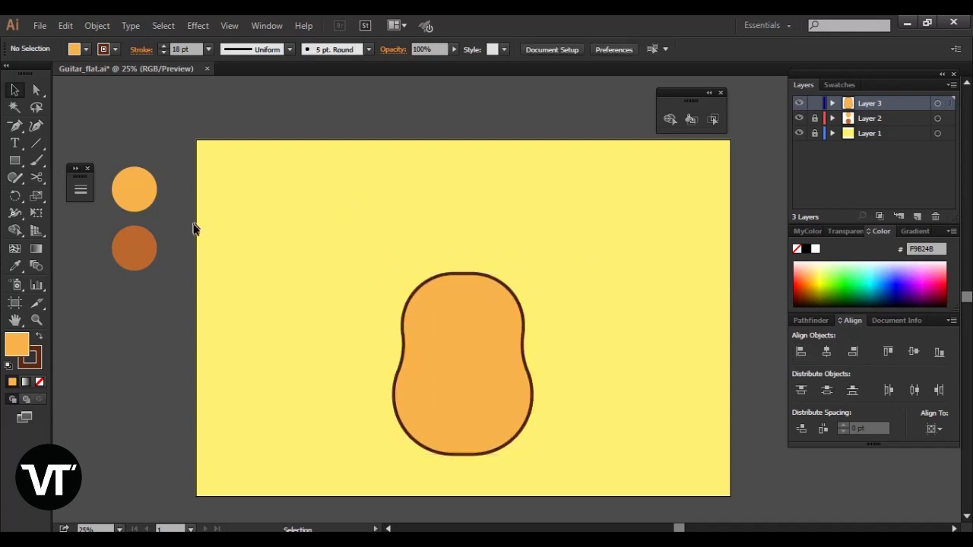
# Eyedropper the brown circle and the body's style, then lock the guitar body's layer.
pyautogui.press('i')
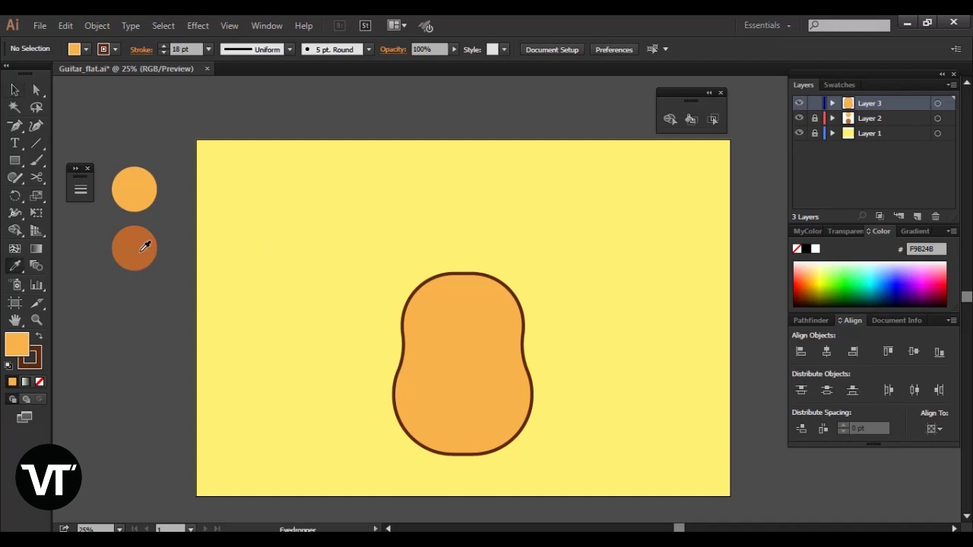
pyautogui.click(145, 245)
pyautogui.click(483, 335)
pyautogui.press('a')
pyautogui.click(814, 104)
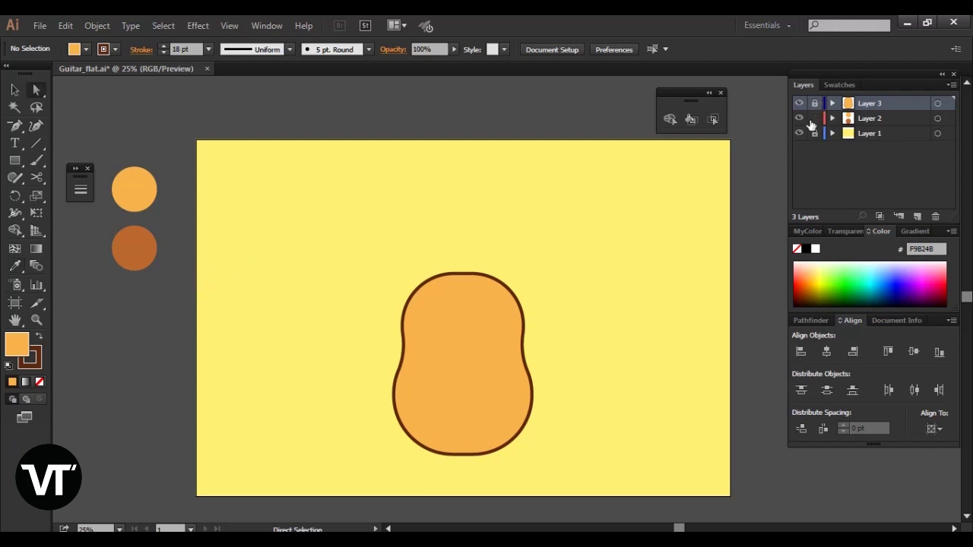
# Give both colour-sample circles an 18 pt brown outline, then sample the dark brown fill.
pyautogui.hotkey('ctrl', 'a')
pyautogui.click(208, 50)
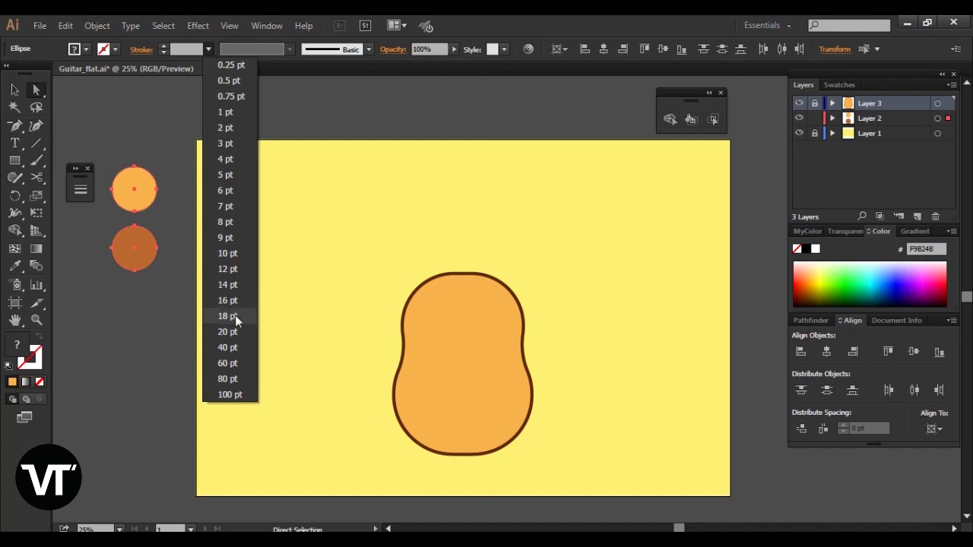
pyautogui.click(235, 316)
pyautogui.click(307, 283)
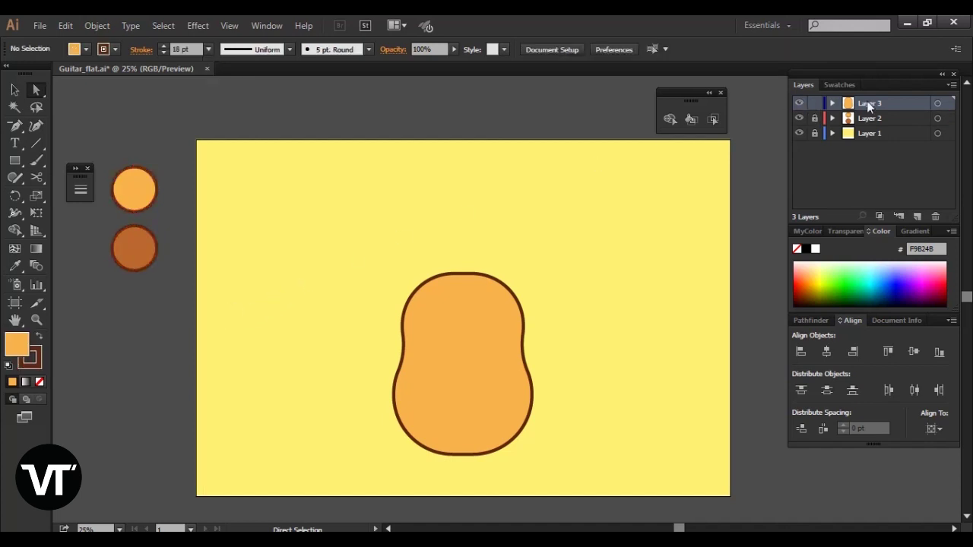
pyautogui.press('i')
pyautogui.click(145, 249)
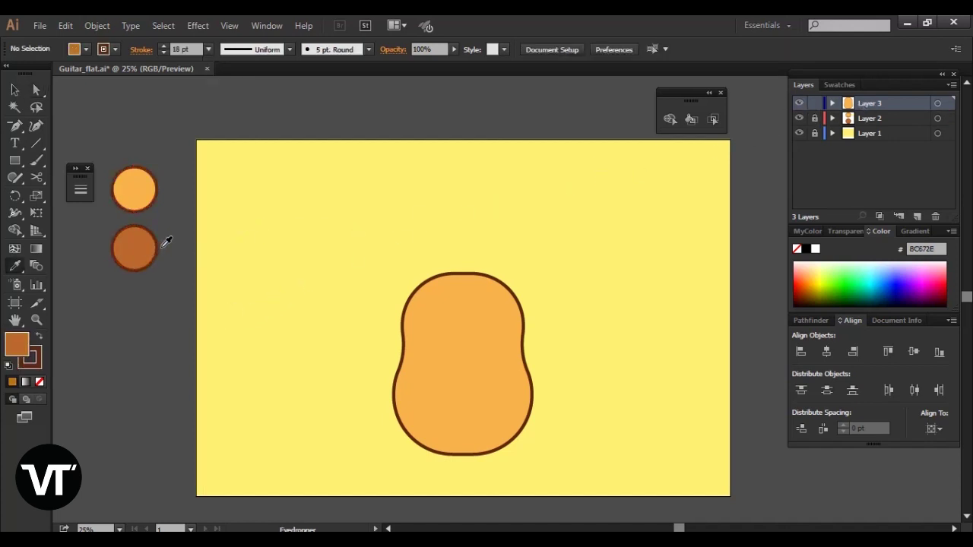
# Draw a tall neck rectangle down to the body and send it behind the body.
pyautogui.press('m')
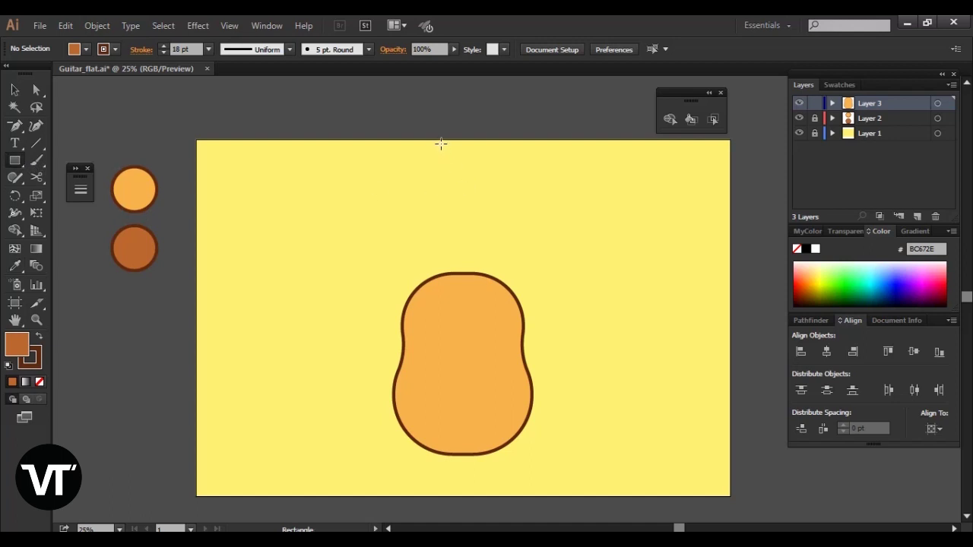
pyautogui.moveTo(441, 140); pyautogui.dragTo(473, 307)
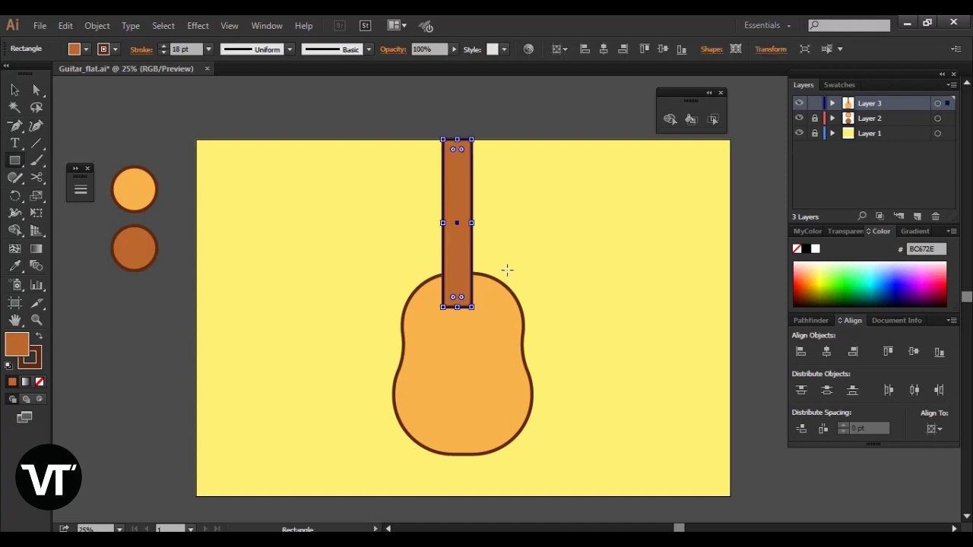
pyautogui.press('ctrl')
pyautogui.hotkey('ctrl', 'shift', '[')
# Scale the neck and body down together and move them down and left.
pyautogui.press('v')
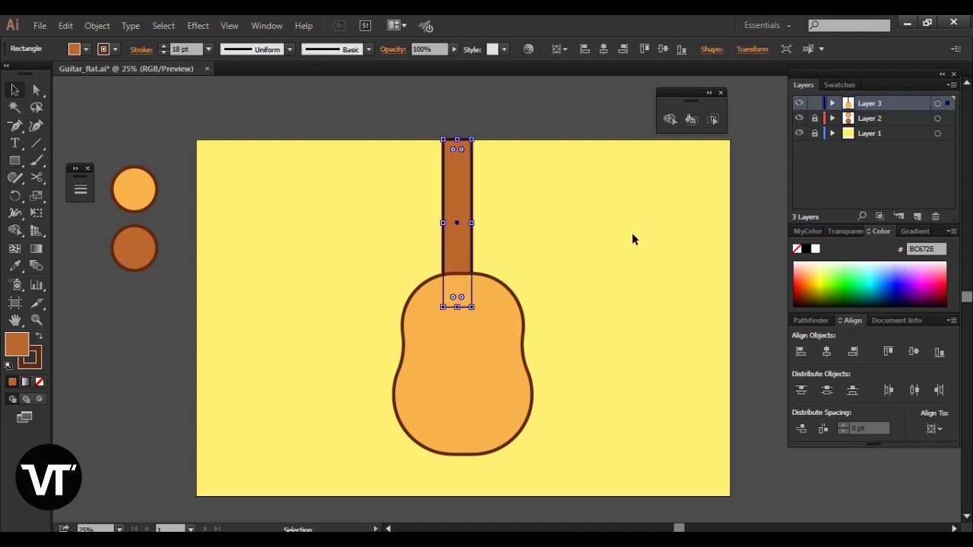
pyautogui.click(598, 264)
pyautogui.hotkey('ctrl', 'a')
pyautogui.moveTo(534, 139); pyautogui.dragTo(504, 204)
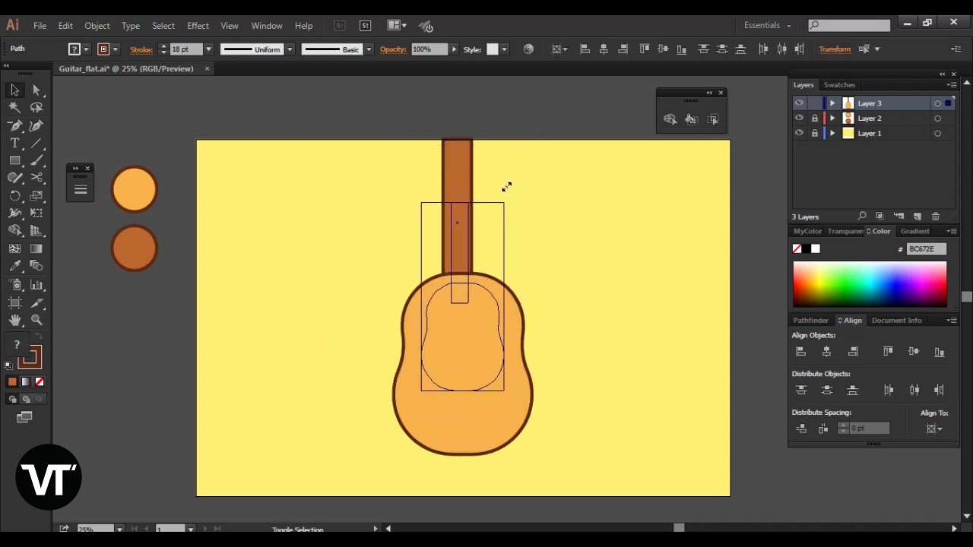
pyautogui.moveTo(498, 323); pyautogui.dragTo(470, 358)
pyautogui.hotkey('ctrl', 'shift', 'a')
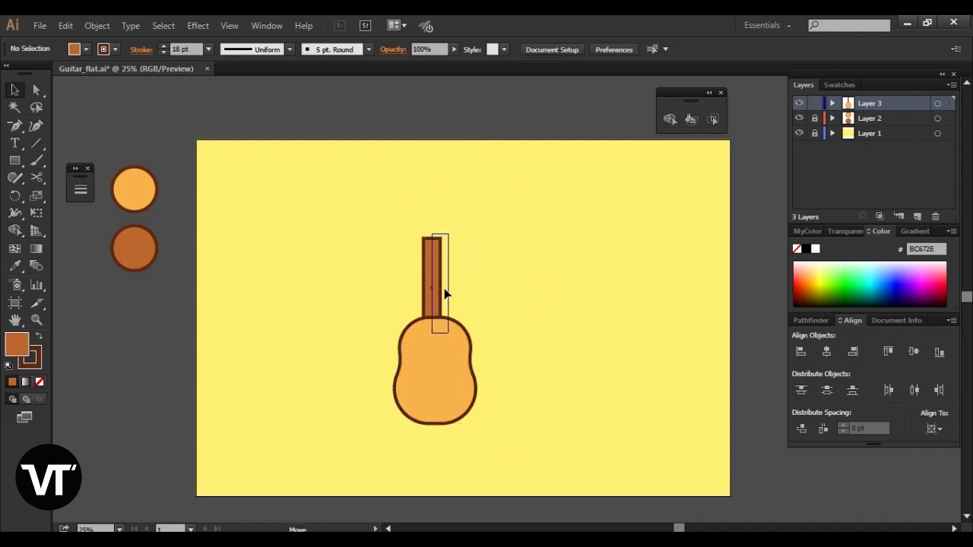
# Stretch the neck rectangle taller and centre the view on the guitar.
pyautogui.click(441, 288)
pyautogui.moveTo(451, 236); pyautogui.dragTo(453, 223)
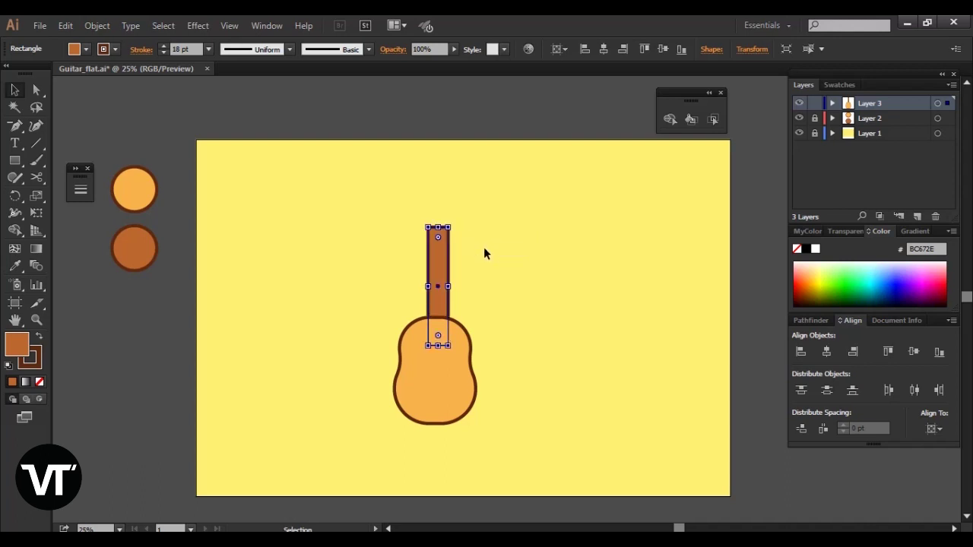
pyautogui.hotkey('ctrl', 'shift', 'a')
pyautogui.moveTo(508, 303)
pyautogui.mouseDown()
pyautogui.moveTo(550, 287)
pyautogui.moveTo(547, 251)
pyautogui.mouseUp()
pyautogui.hotkey('ctrl', '+')
# Bring the neck in front of the body and enlarge both around their centre.
pyautogui.press('v')
pyautogui.click(508, 225)
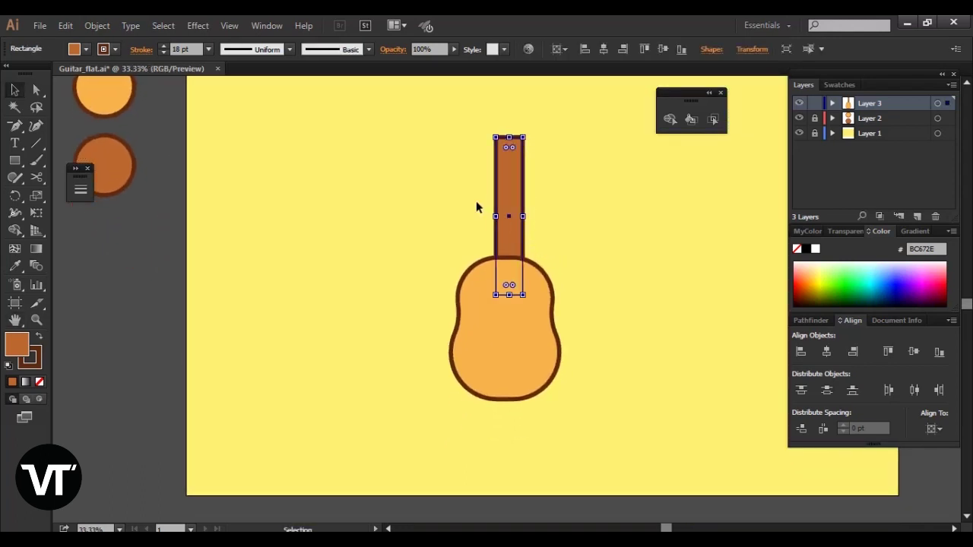
pyautogui.hotkey('ctrl', 'shift', ']')
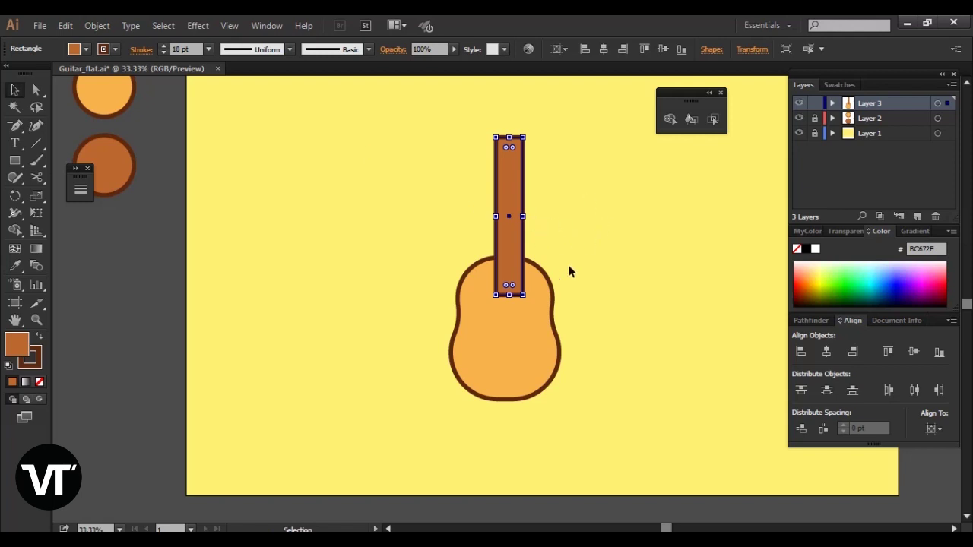
pyautogui.keyDown('shift'); pyautogui.click(557, 276); pyautogui.keyUp('shift')
pyautogui.moveTo(561, 270); pyautogui.dragTo(574, 267)
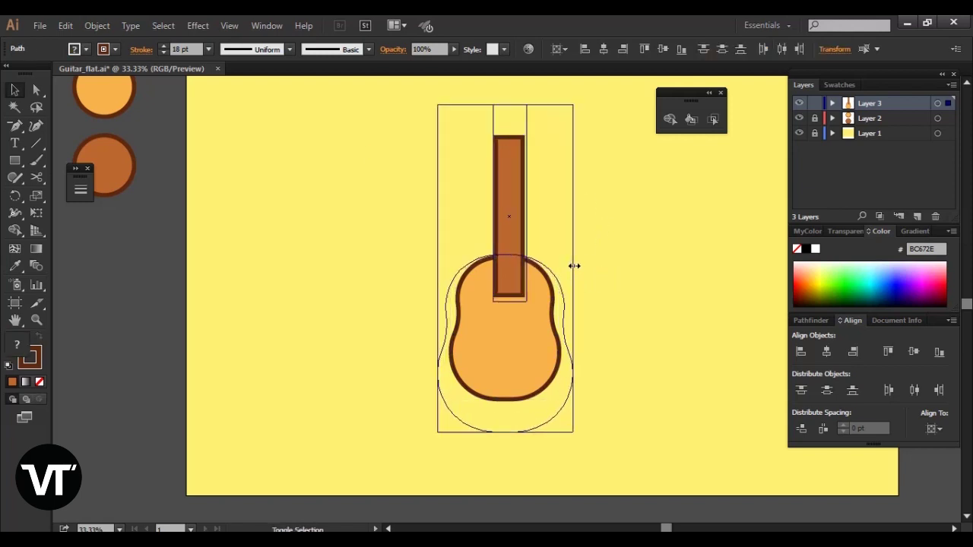
# Make the neck rectangle slightly wider.
pyautogui.click(612, 240)
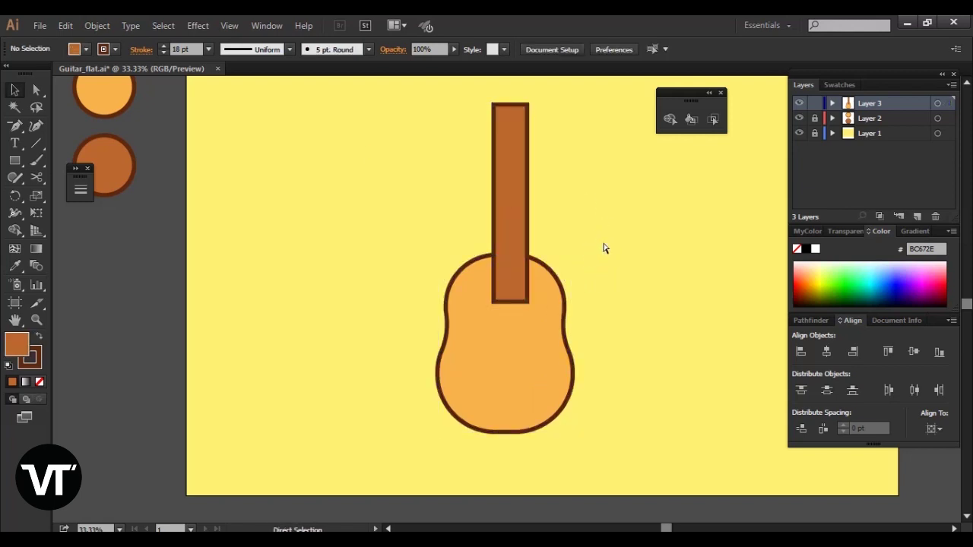
pyautogui.click(509, 262)
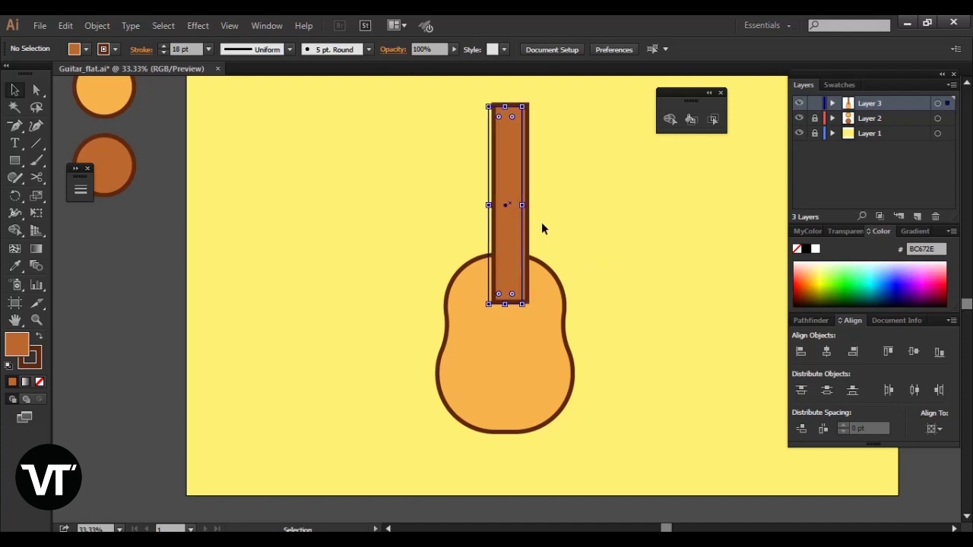
pyautogui.moveTo(521, 207); pyautogui.dragTo(520, 207)
pyautogui.click(563, 182)
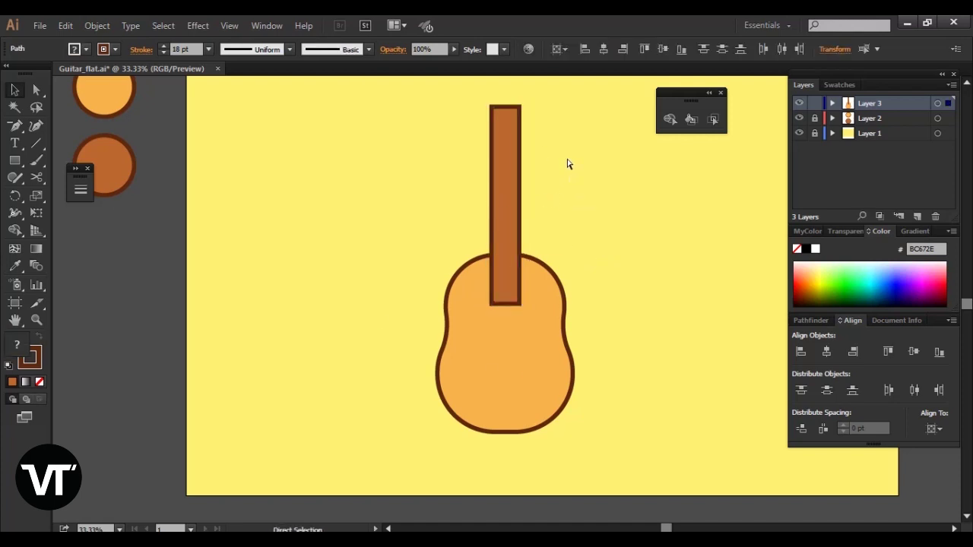
# Set the outlines of the neck and body to 14 pt.
pyautogui.hotkey('ctrl', 'a')
pyautogui.click(209, 49)
pyautogui.click(227, 284)
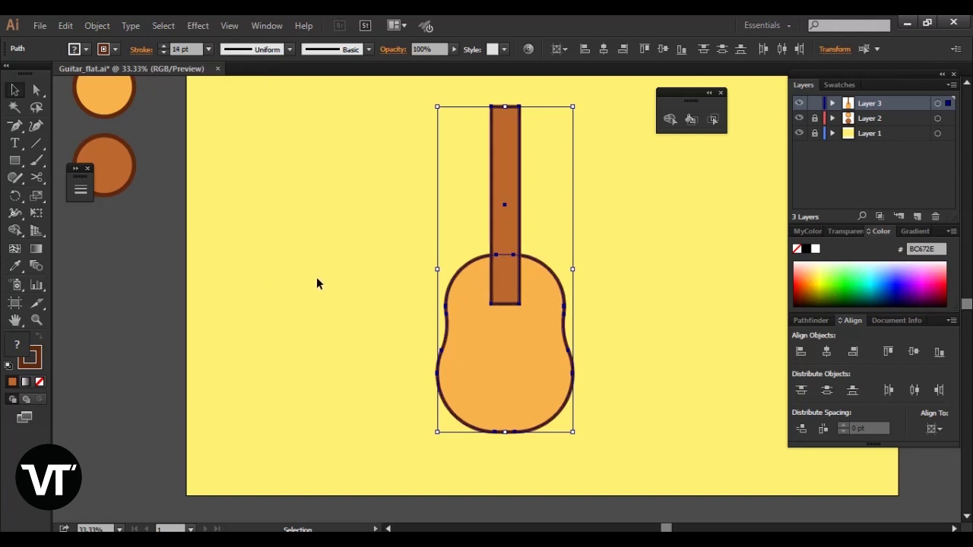
pyautogui.click(319, 275)
pyautogui.hotkey('ctrl', '-')
pyautogui.hotkey('ctrl', '-')
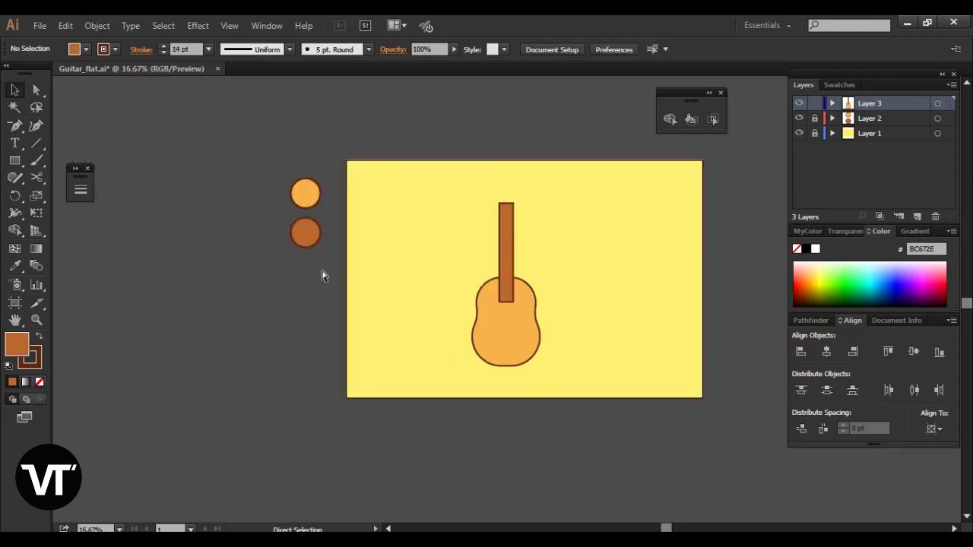
# Sample the body colour, then set the fill to dark brown 754B14 in the Color Picker.
pyautogui.hotkey('ctrl', '+')
pyautogui.hotkey('ctrl', '+')
pyautogui.hotkey('ctrl', '+')
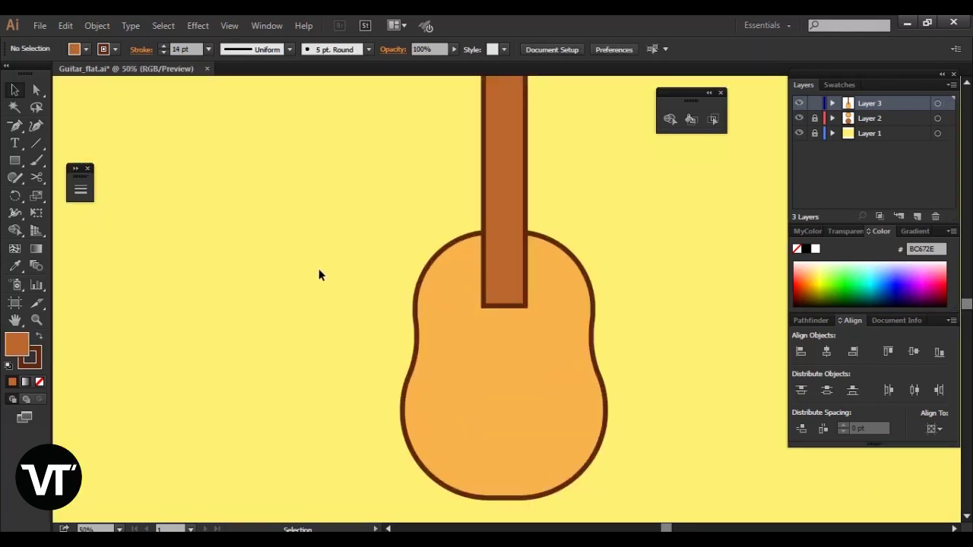
pyautogui.press('i')
pyautogui.click(473, 348)
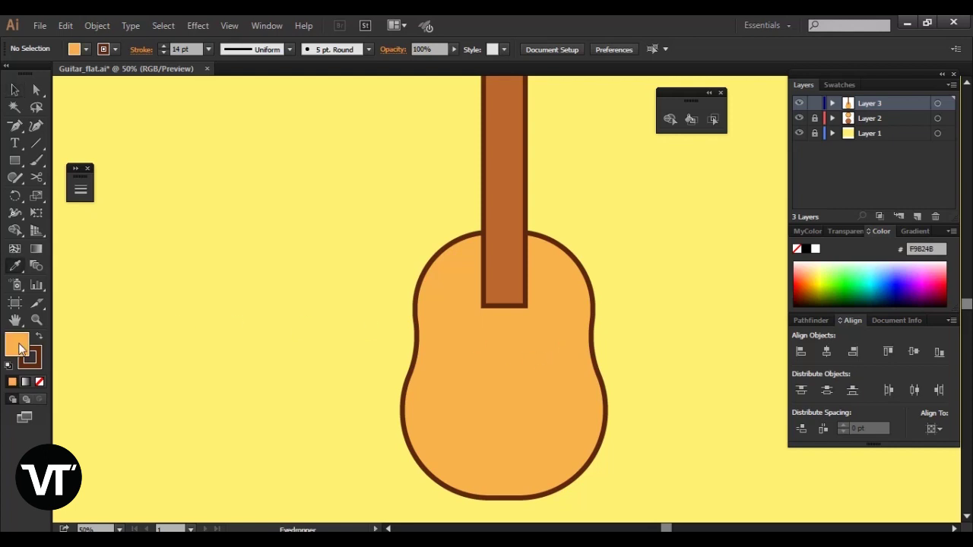
pyautogui.doubleClick(18, 346)
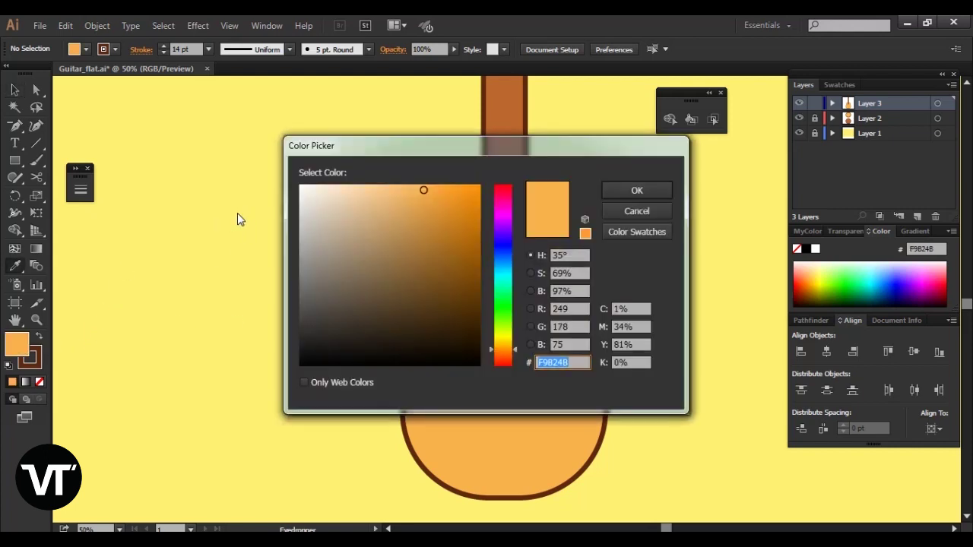
pyautogui.moveTo(445, 245); pyautogui.dragTo(450, 281)
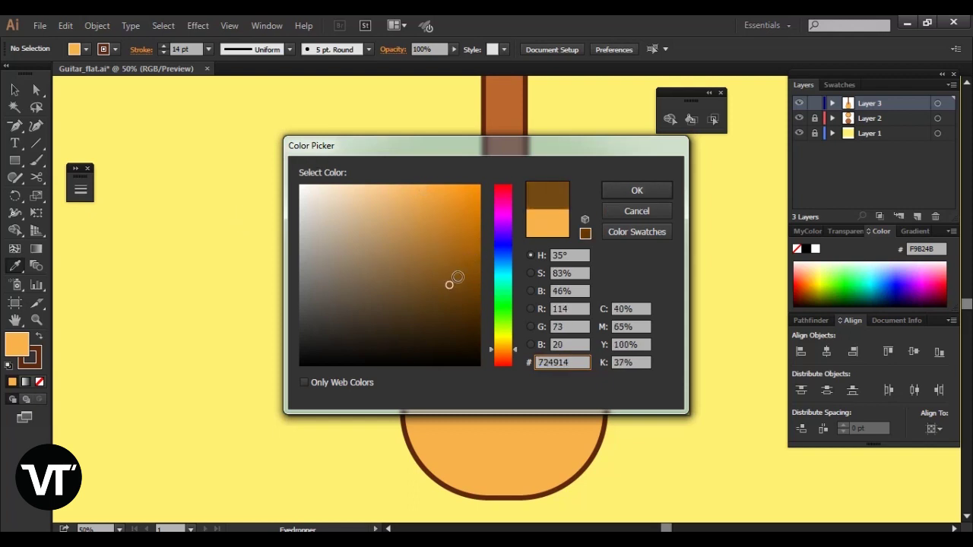
pyautogui.click(637, 190)
pyautogui.moveTo(14, 160); pyautogui.dragTo(61, 193)
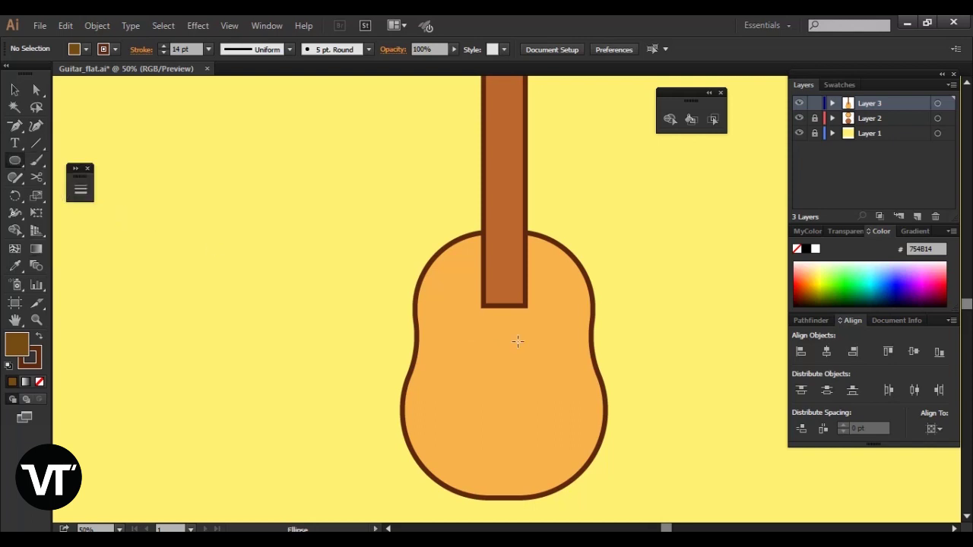
# Draw a dark brown sound-hole circle and centre it horizontally and vertically on the body.
pyautogui.moveTo(494, 354); pyautogui.dragTo(532, 375)
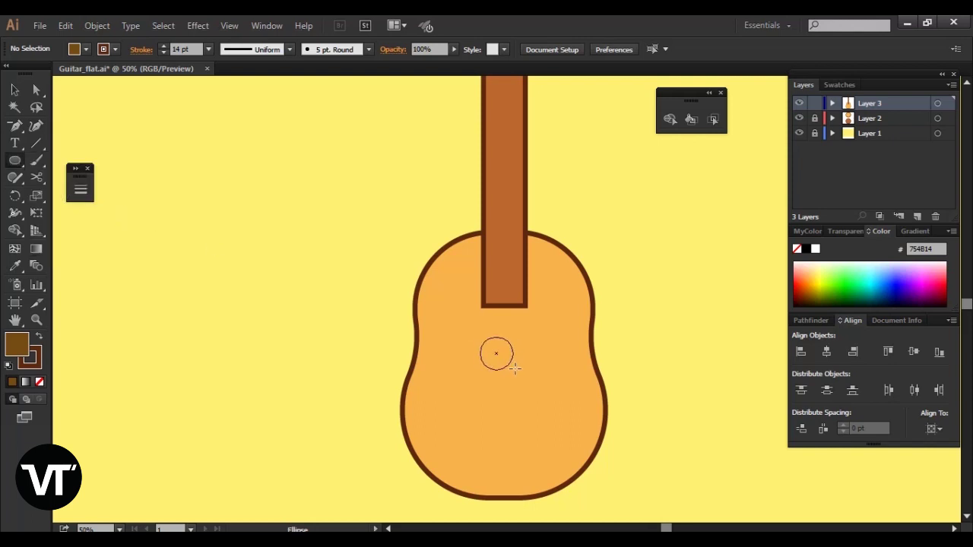
pyautogui.press('v')
pyautogui.keyDown('shift'); pyautogui.click(554, 375); pyautogui.keyUp('shift')
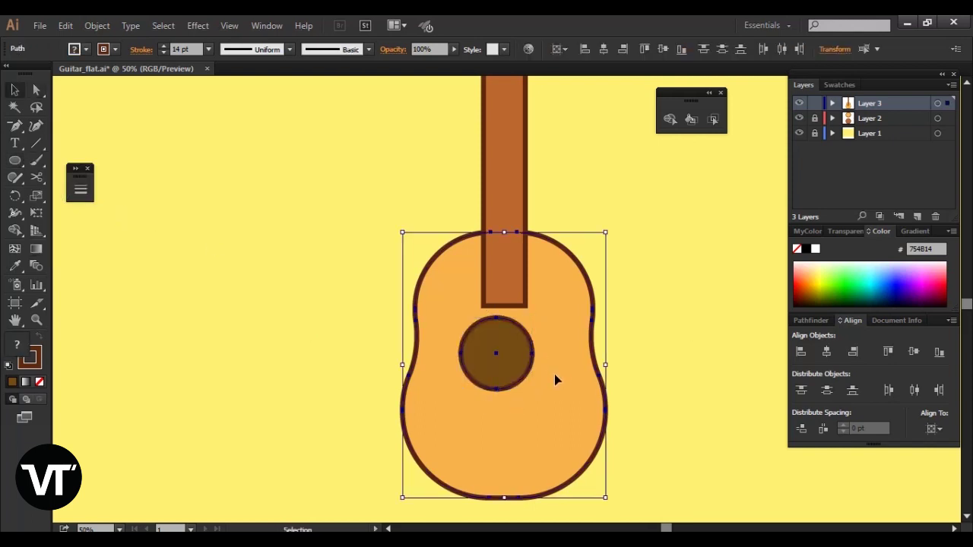
pyautogui.click(826, 351)
pyautogui.click(913, 352)
pyautogui.click(614, 289)
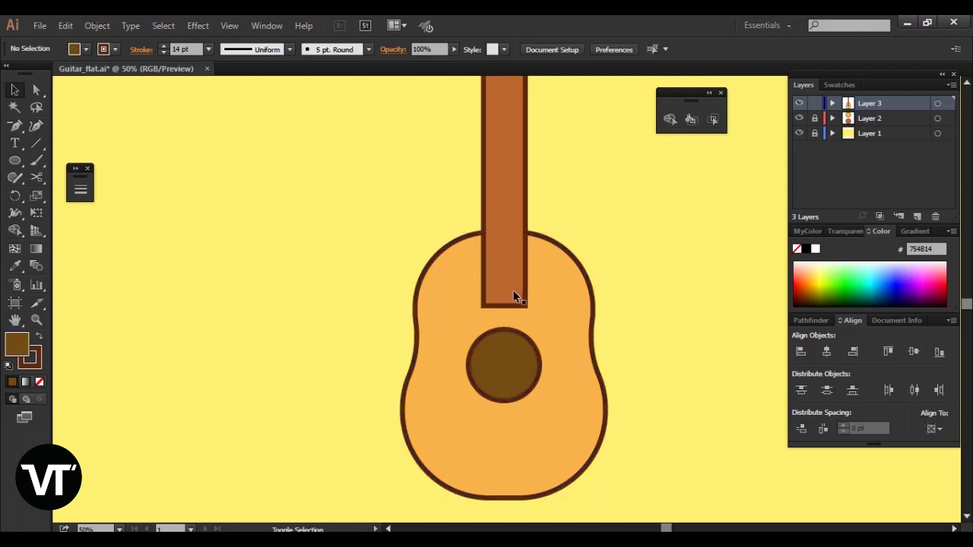
# Lower the neck to reach the sound hole, bring it forward, and select neck with sound hole.
pyautogui.moveTo(514, 295); pyautogui.dragTo(510, 331)
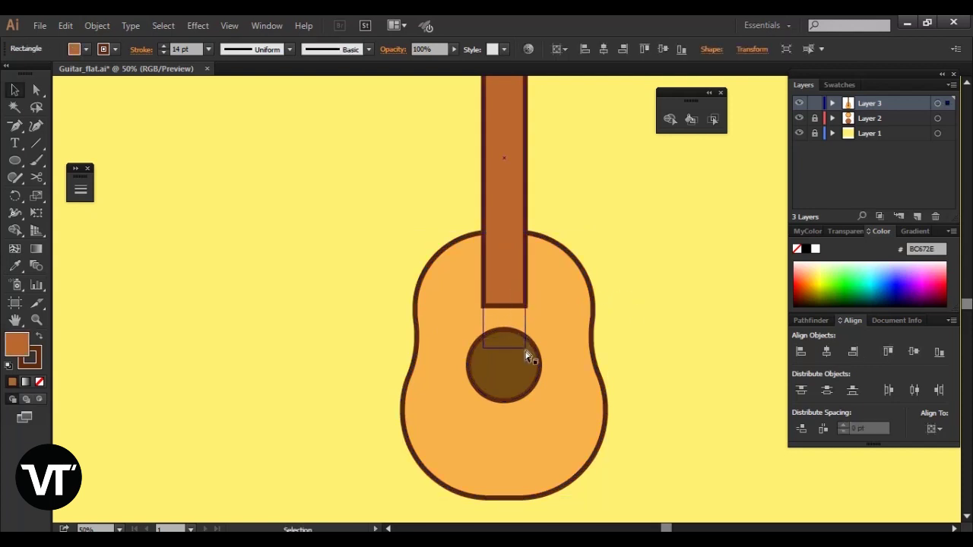
pyautogui.press('a')
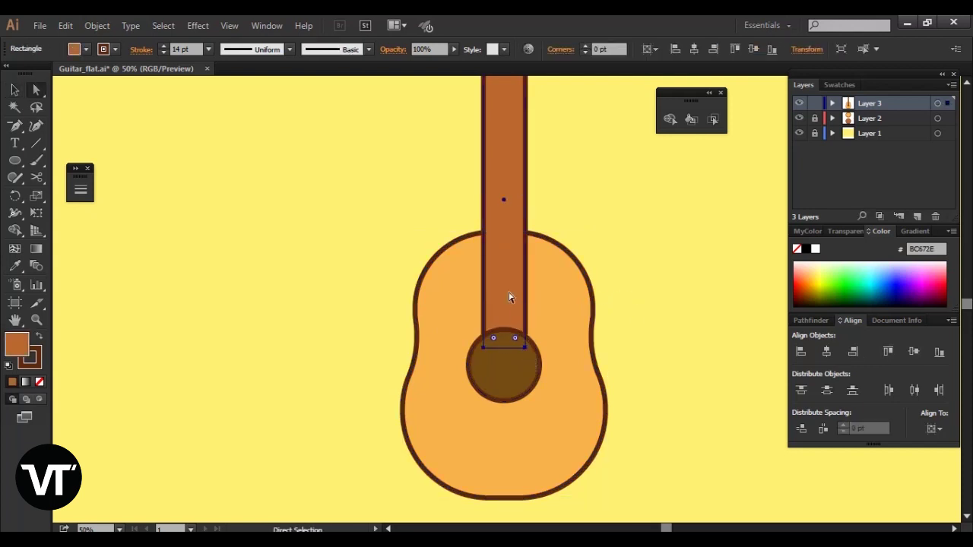
pyautogui.hotkey('ctrl', 'shift', ']')
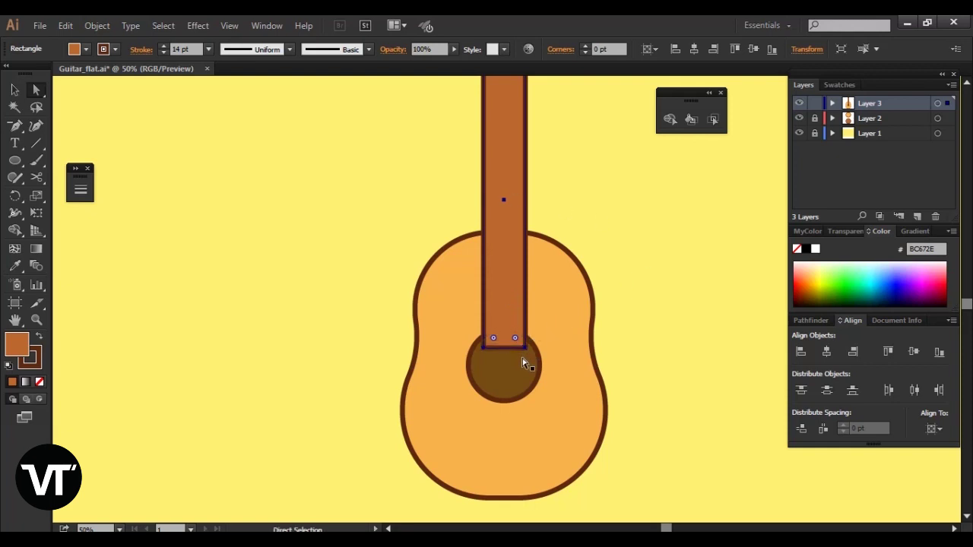
pyautogui.moveTo(540, 371)
pyautogui.mouseDown()
pyautogui.moveTo(547, 352)
pyautogui.moveTo(532, 319)
pyautogui.mouseUp()
pyautogui.hotkey('ctrl', '=')
pyautogui.click(521, 306)
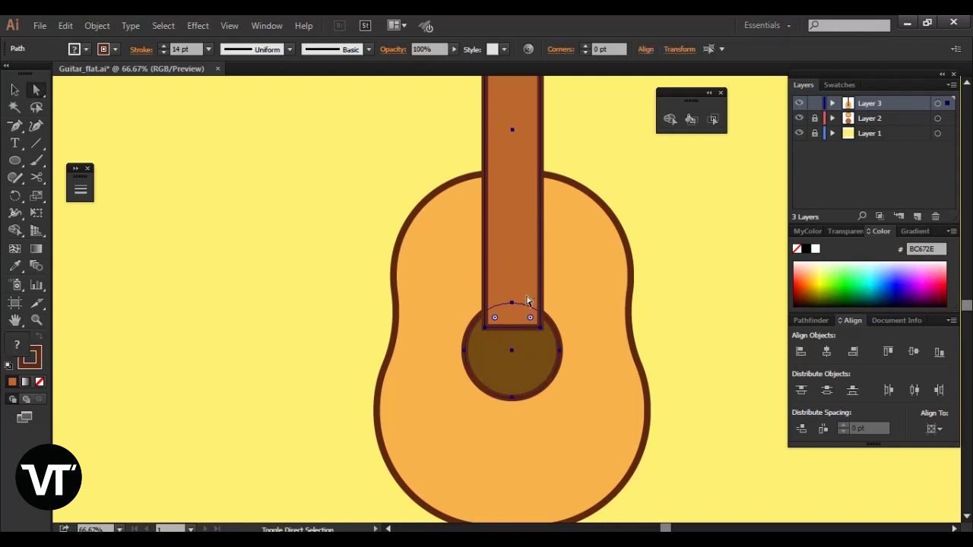
pyautogui.click(677, 256)
pyautogui.click(537, 293)
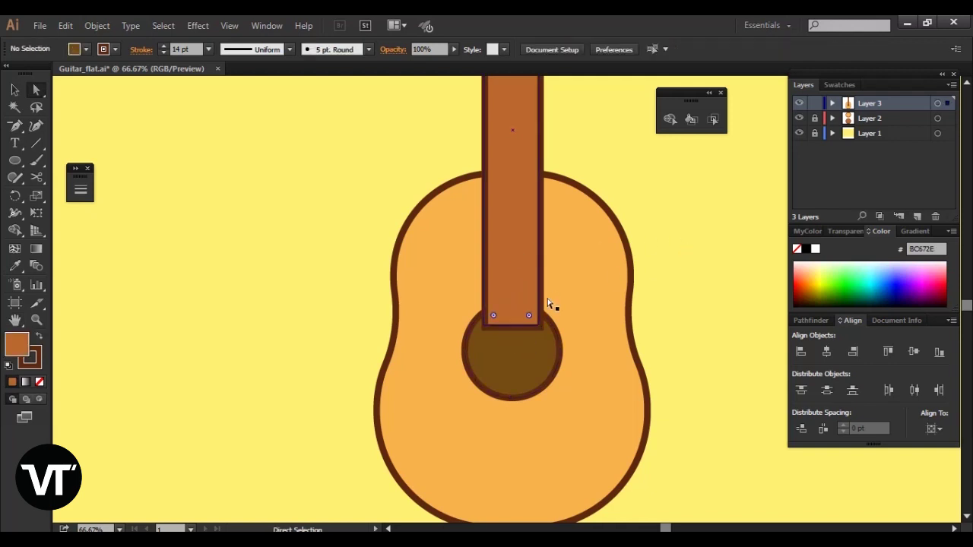
pyautogui.keyDown('shift'); pyautogui.click(542, 354); pyautogui.keyUp('shift')
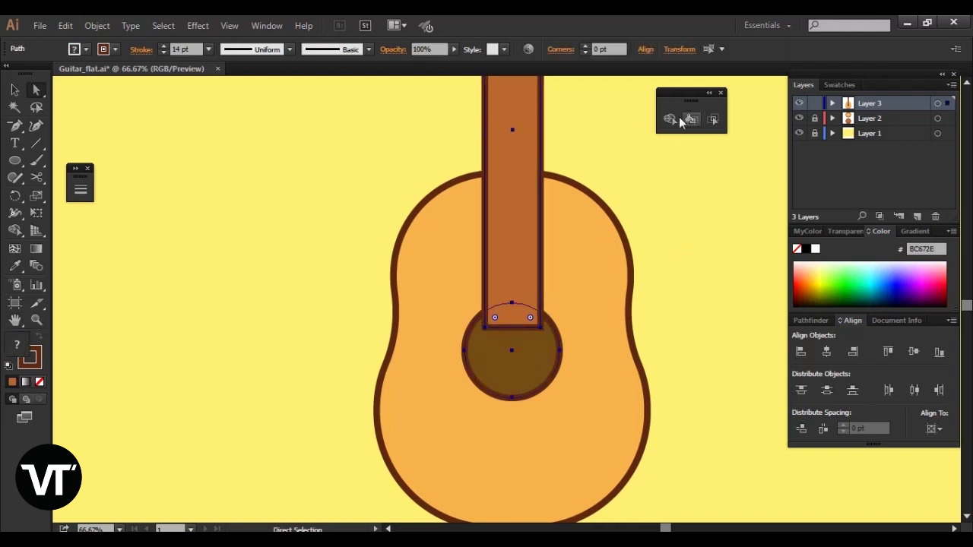
# Try shaping the neck's bottom to the sound-hole arc with Pathfinder, then undo it.
pyautogui.click(679, 120)
pyautogui.click(673, 263)
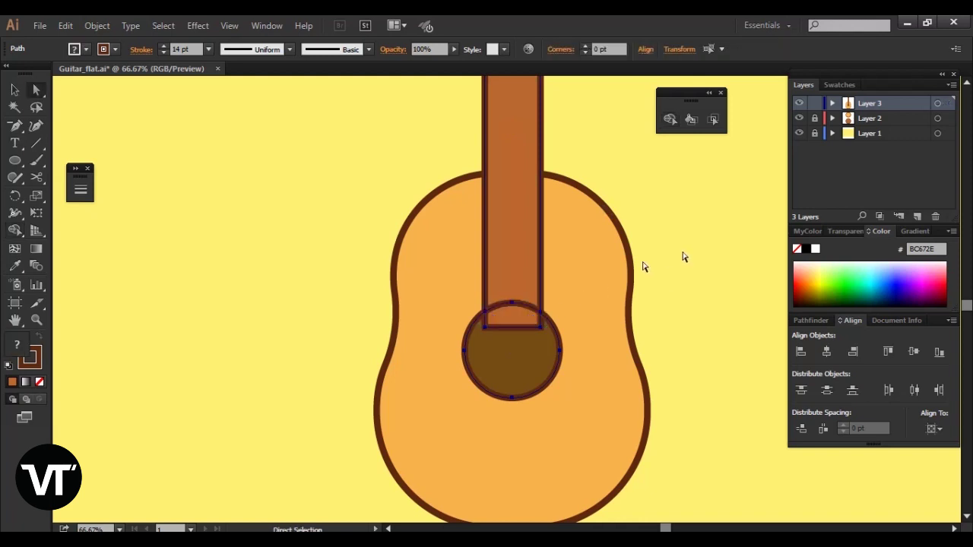
pyautogui.click(515, 318)
pyautogui.click(521, 343)
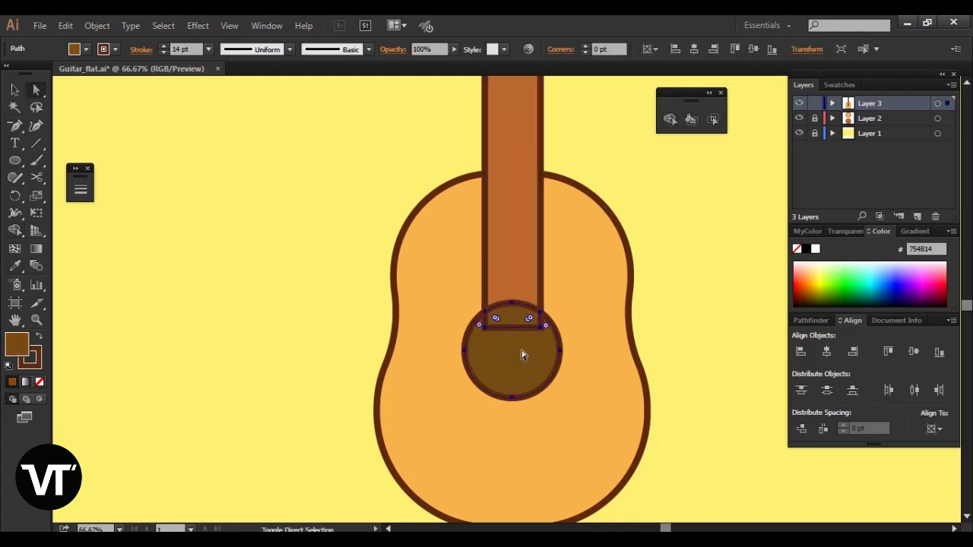
pyautogui.click(811, 320)
pyautogui.click(690, 348)
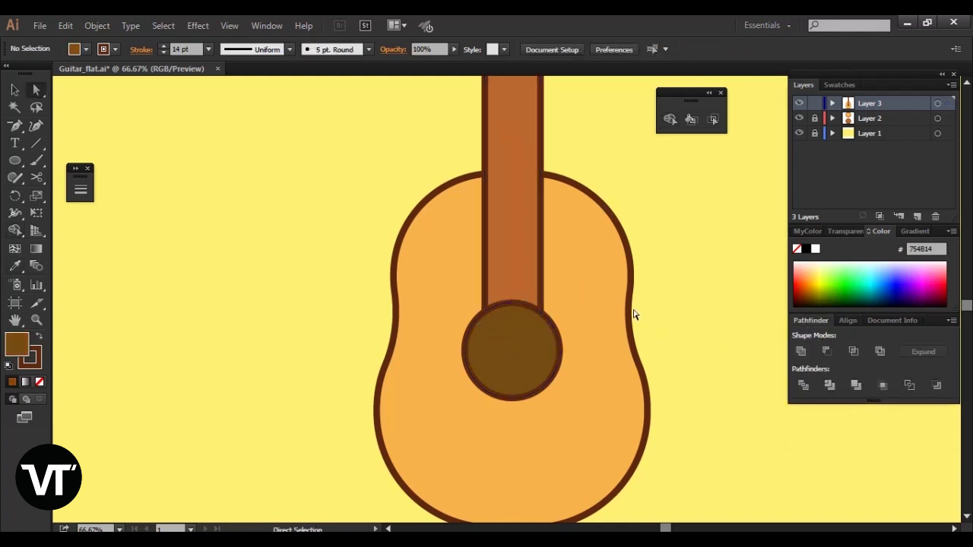
pyautogui.click(540, 338)
pyautogui.hotkey('ctrl', 'z')
pyautogui.hotkey('ctrl', 'z')
pyautogui.hotkey('ctrl', 'z')
pyautogui.click(679, 289)
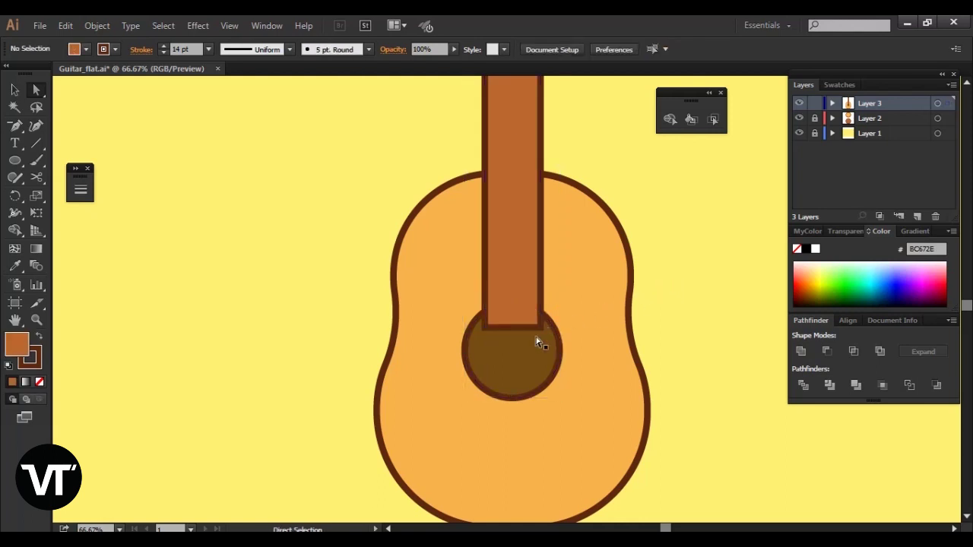
# Bring the sound-hole circle to the very front over the neck's lower end and zoom to check.
pyautogui.press('v')
pyautogui.click(515, 355)
pyautogui.hotkey('ctrl', 'shift', ']')
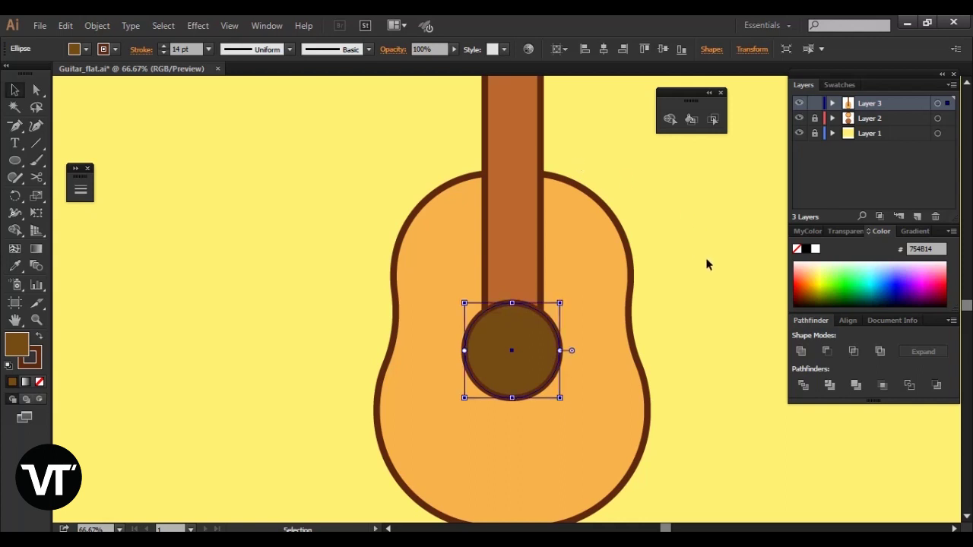
pyautogui.click(708, 263)
pyautogui.hotkey('ctrl', '-')
pyautogui.hotkey('ctrl', '-')
pyautogui.hotkey('ctrl', '-')
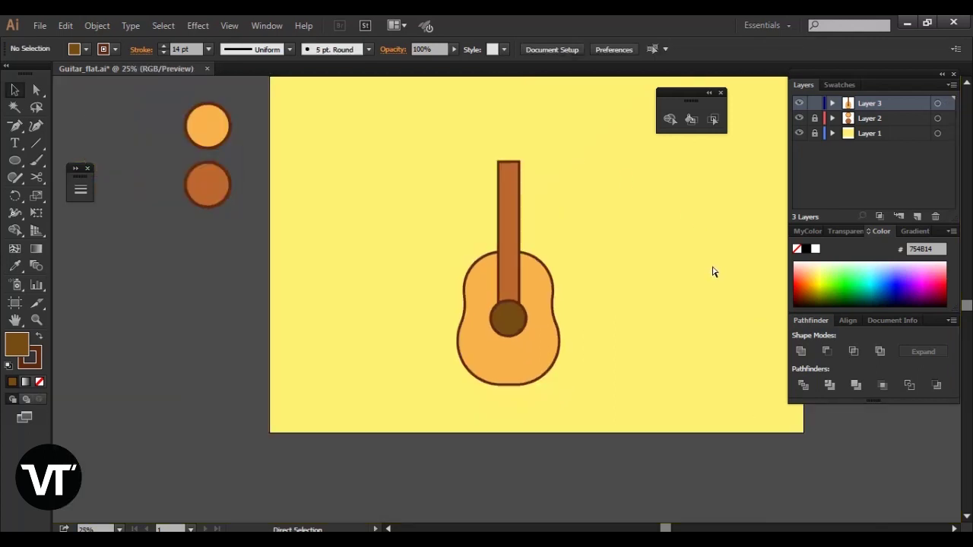
pyautogui.hotkey('ctrl', '+')
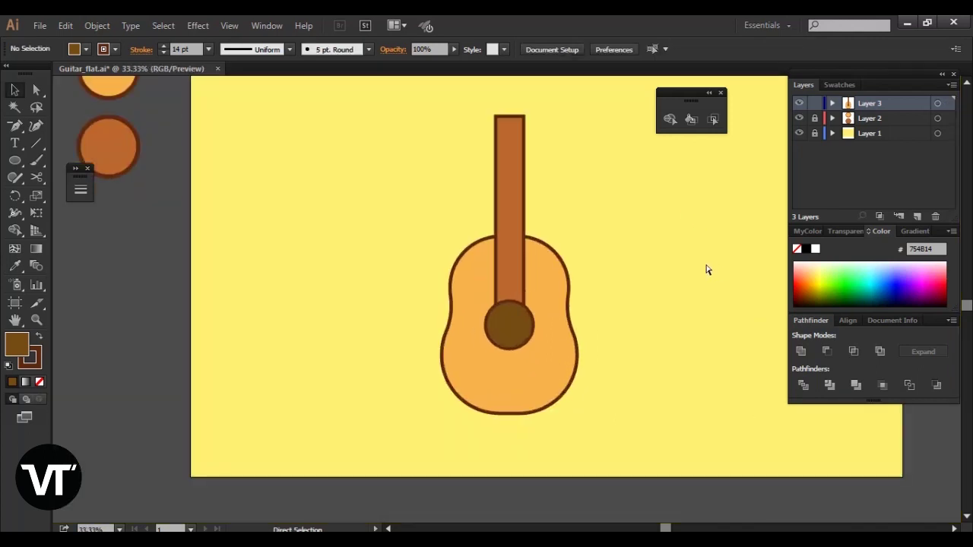
pyautogui.hotkey('ctrl', '+')
pyautogui.hotkey('ctrl', '-')
pyautogui.hotkey('ctrl', '-')
pyautogui.hotkey('ctrl', '-')
pyautogui.hotkey('ctrl', '+')
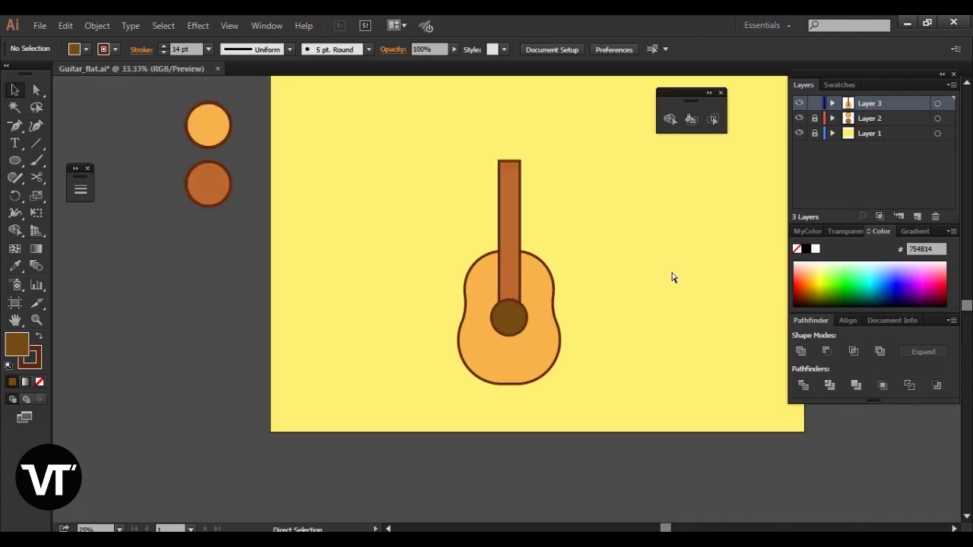
pyautogui.hotkey('ctrl', '+')
pyautogui.hotkey('ctrl', '+')
# Recolour the sound-hole circle to very dark brown 442908.
pyautogui.click(513, 336)
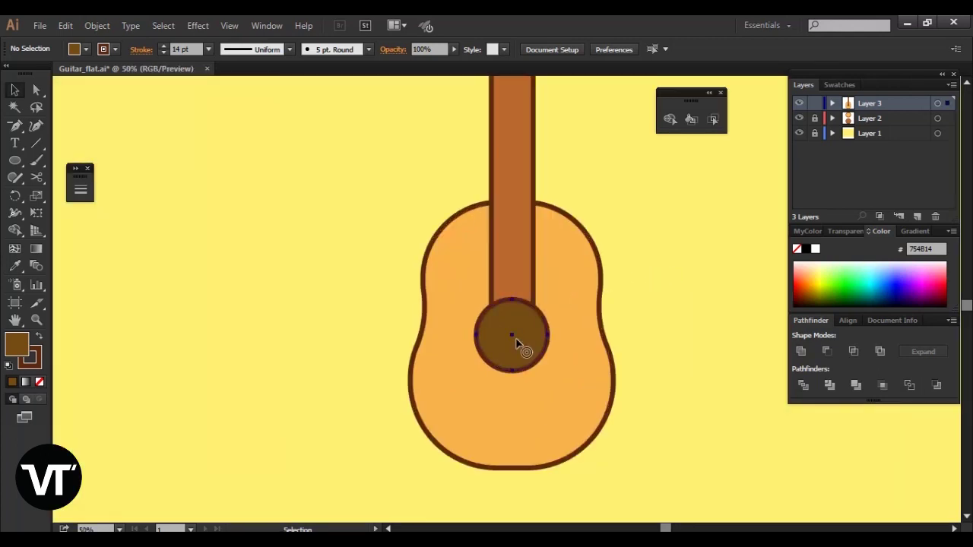
pyautogui.doubleClick(23, 346)
pyautogui.moveTo(445, 284); pyautogui.dragTo(463, 315)
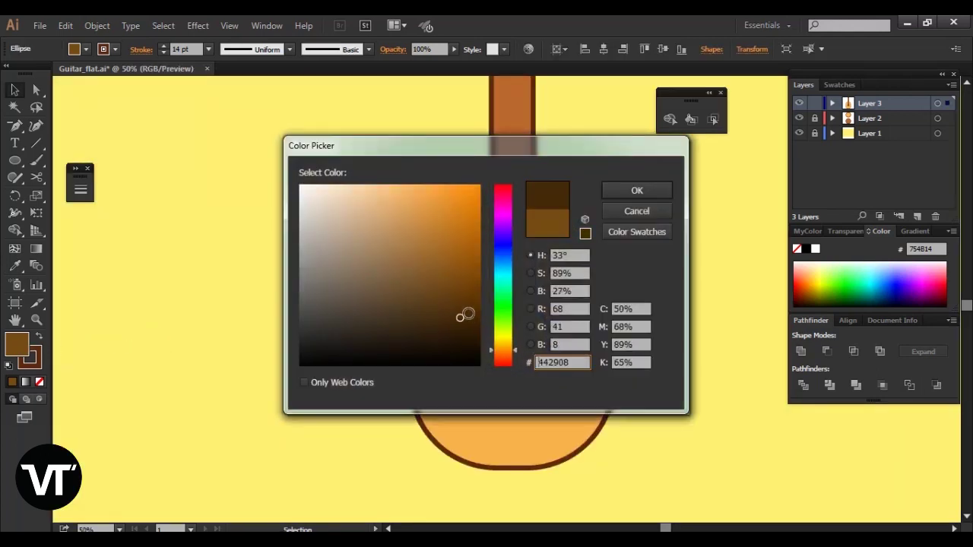
pyautogui.click(652, 190)
pyautogui.press('a')
pyautogui.click(670, 237)
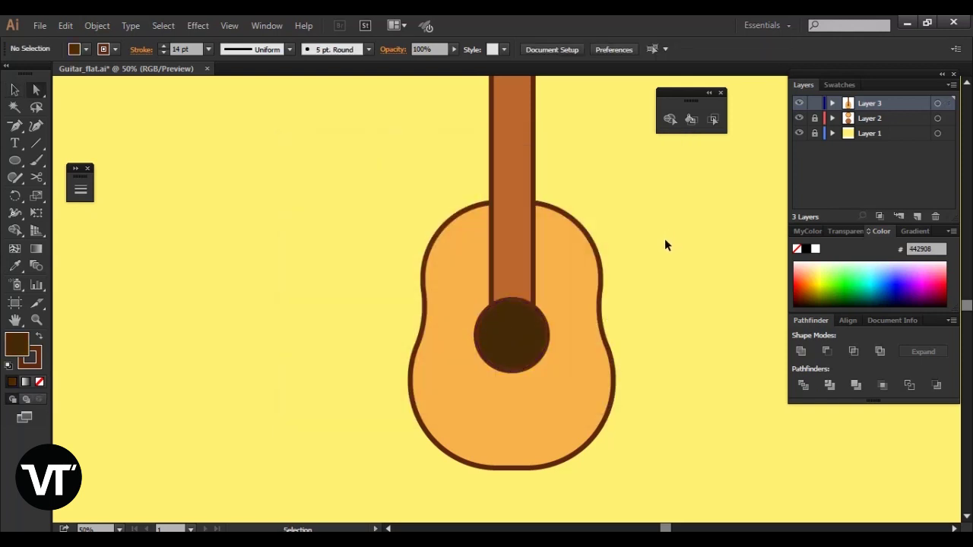
pyautogui.hotkey('ctrl', '-')
pyautogui.hotkey('ctrl', '-')
pyautogui.hotkey('ctrl', '-')
pyautogui.hotkey('ctrl', '-')
pyautogui.hotkey('ctrl', '+')
pyautogui.hotkey('ctrl', '+')
pyautogui.hotkey('ctrl', '+')
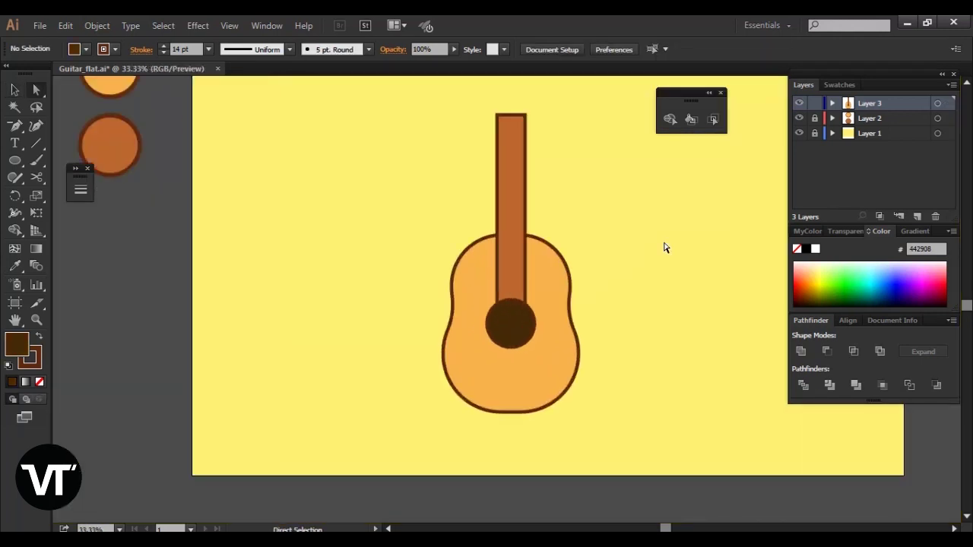
# Enlarge the guitar body slightly.
pyautogui.press('v')
pyautogui.click(571, 351)
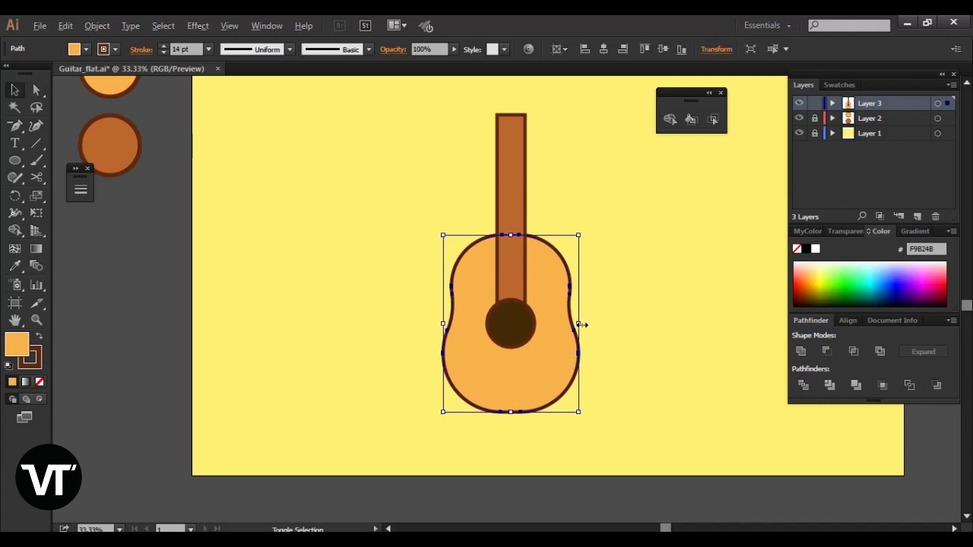
pyautogui.moveTo(579, 324); pyautogui.dragTo(581, 324)
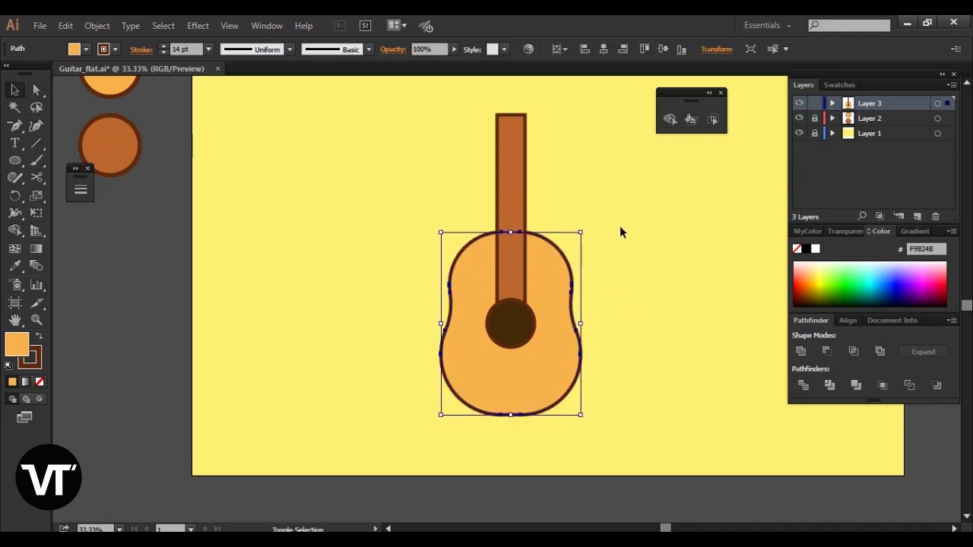
pyautogui.click(650, 269)
# Select the neck's top anchor points and nudge them up to lengthen the neck.
pyautogui.press('a')
pyautogui.scroll(3, 582, 195)
pyautogui.moveTo(456, 209); pyautogui.dragTo(538, 240)
pyautogui.hotkey('shift', 'Up')
pyautogui.hotkey('shift', 'Up')
pyautogui.hotkey('shift', 'Up')
pyautogui.hotkey('shift', 'Up')
pyautogui.hotkey('shift', 'Up')
pyautogui.hotkey('shift', 'Up')
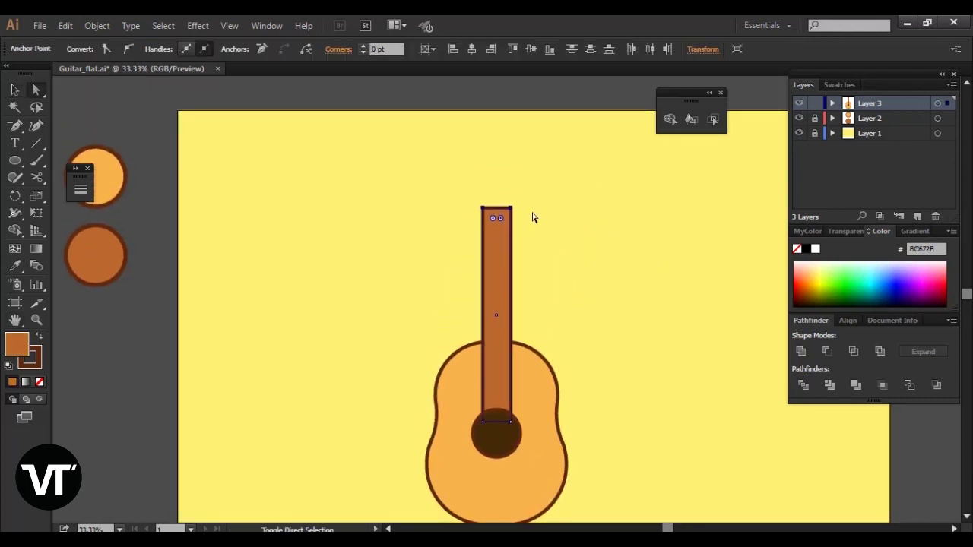
pyautogui.hotkey('shift', 'Down')
pyautogui.hotkey('shift', 'Down')
pyautogui.hotkey('shift', 'Down')
pyautogui.hotkey('shift', 'Down')
# Draw an orange CC7337 rectangle to the left of the guitar neck.
pyautogui.click(600, 268)
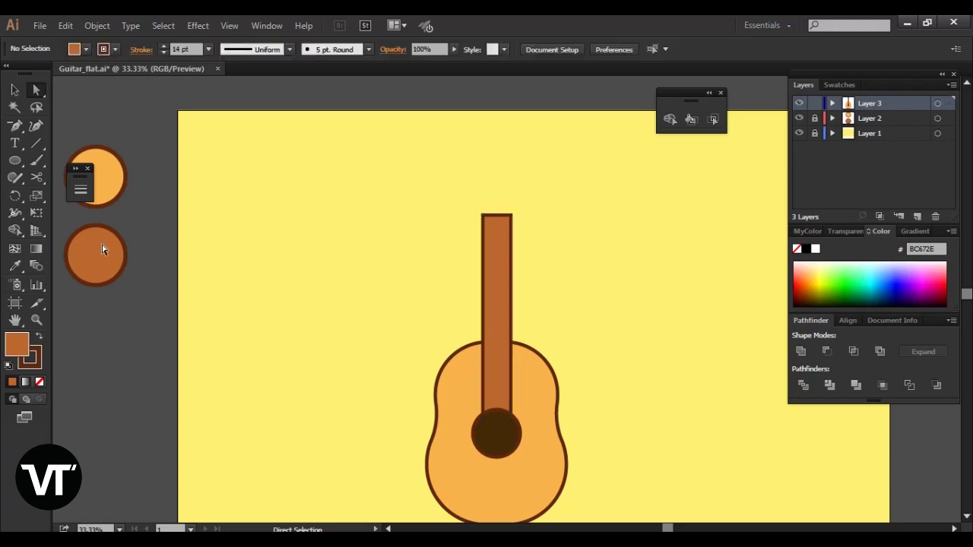
pyautogui.doubleClick(16, 352)
pyautogui.click(433, 221)
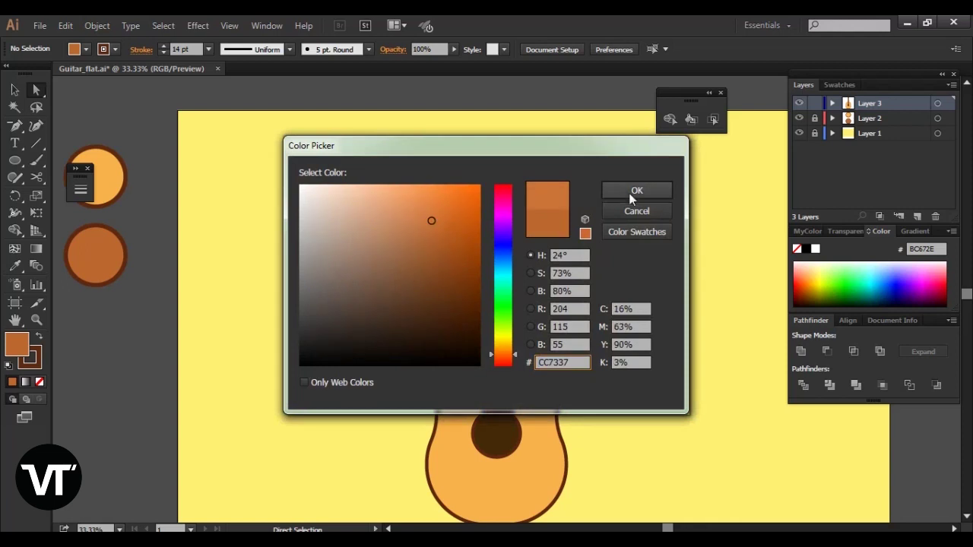
pyautogui.click(637, 190)
pyautogui.click(17, 161)
pyautogui.click(85, 160)
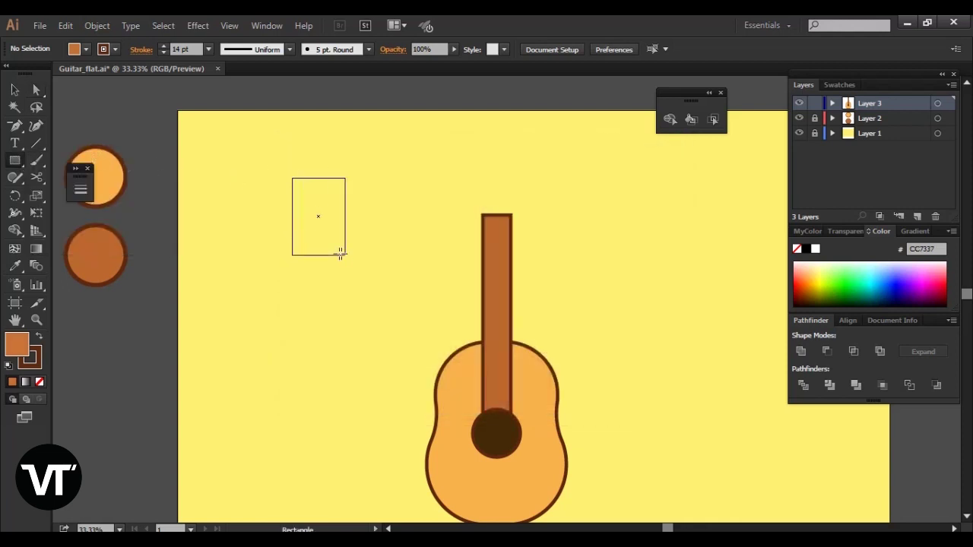
pyautogui.moveTo(292, 179)
pyautogui.mouseDown()
pyautogui.moveTo(338, 252)
pyautogui.moveTo(489, 256)
pyautogui.moveTo(502, 243)
pyautogui.mouseUp()
# Widen the rectangle slightly and make a narrower, taller copy in front of it.
pyautogui.press('v')
pyautogui.click(369, 250)
pyautogui.click(490, 256)
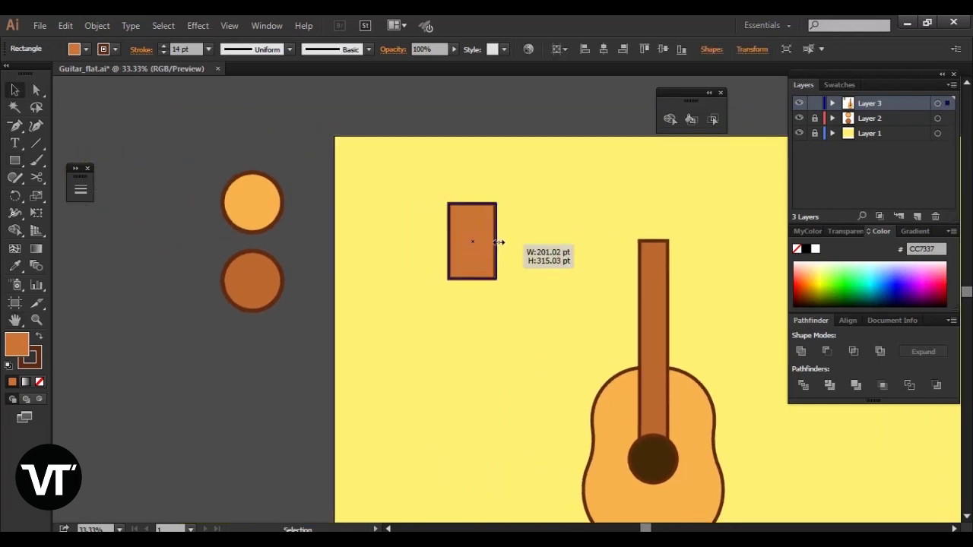
pyautogui.click(517, 231)
pyautogui.click(490, 250)
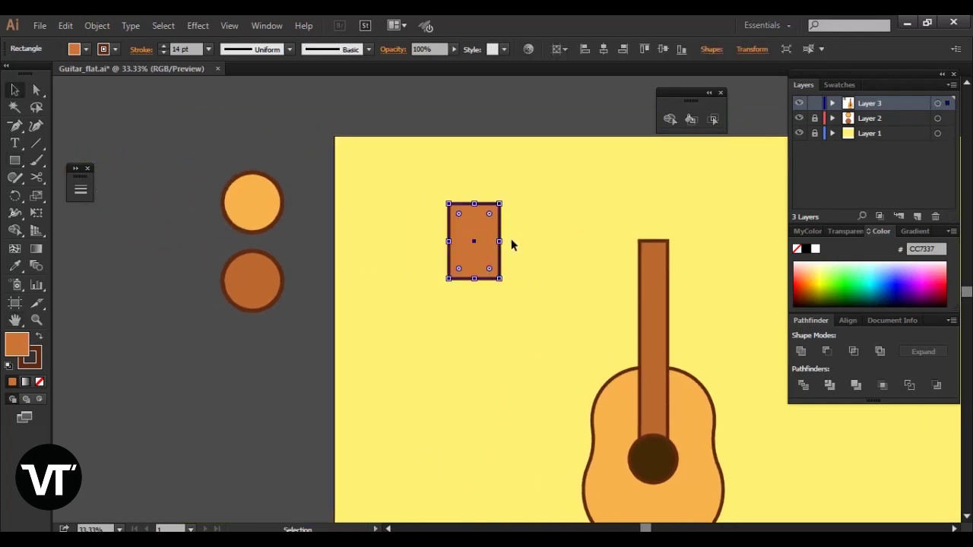
pyautogui.press('a')
pyautogui.press('v')
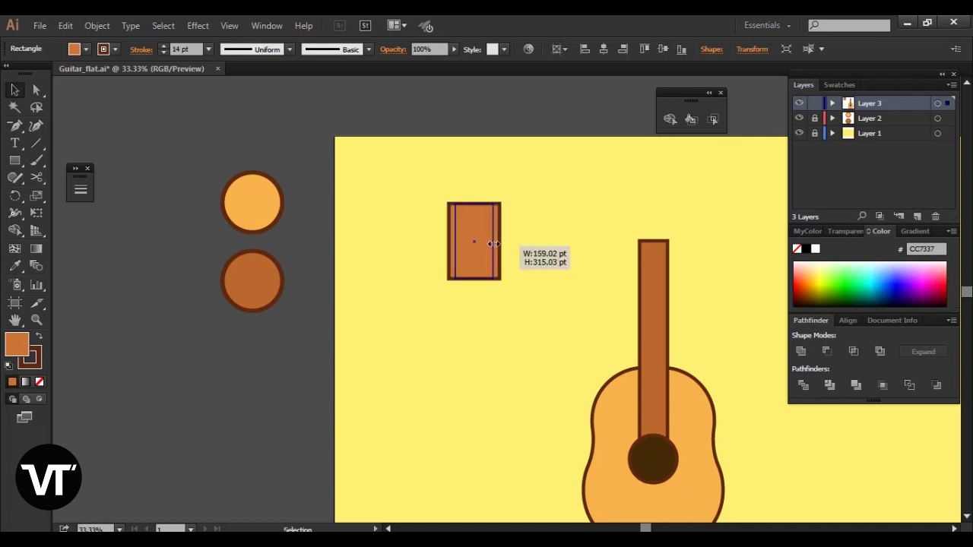
pyautogui.moveTo(501, 241); pyautogui.dragTo(487, 241)
pyautogui.moveTo(474, 204); pyautogui.dragTo(474, 200)
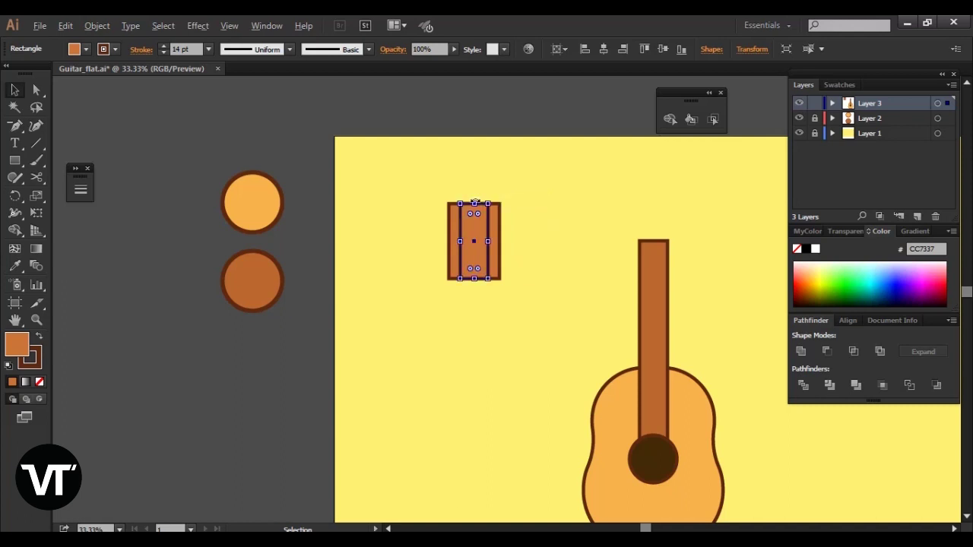
# Extend the inner copy past the outer rectangle, unite them, and round corners to 24 pt.
pyautogui.hotkey('ctrl', '+')
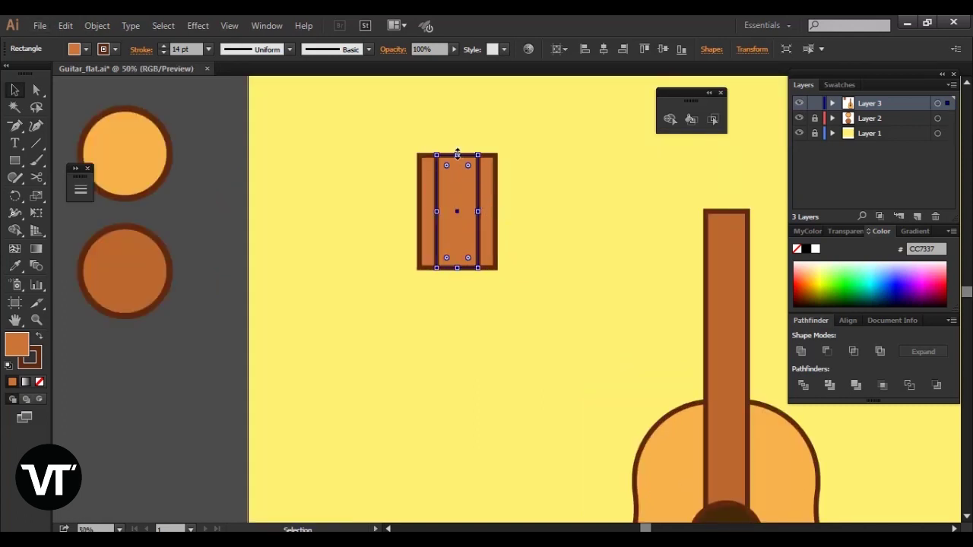
pyautogui.moveTo(457, 152); pyautogui.dragTo(458, 138)
pyautogui.moveTo(520, 169); pyautogui.dragTo(399, 212)
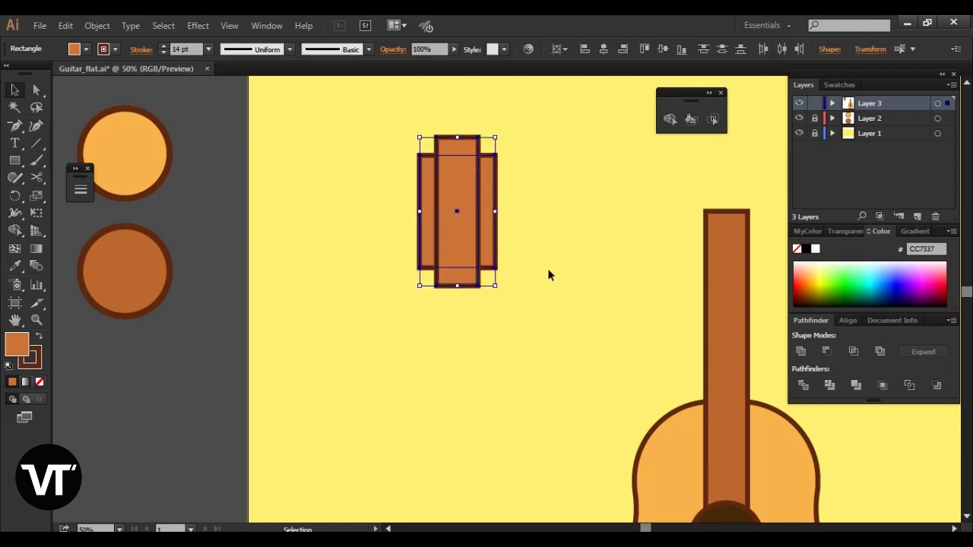
pyautogui.click(802, 351)
pyautogui.press('a')
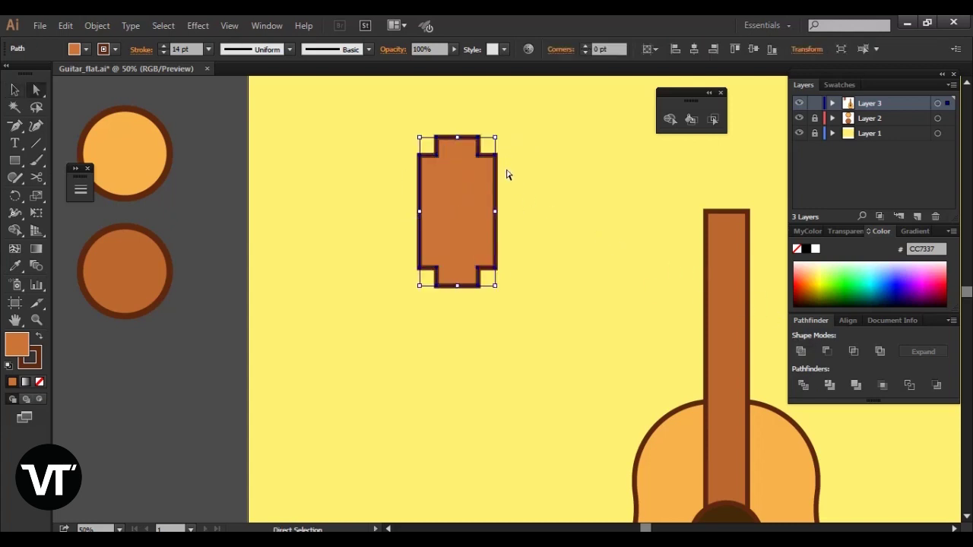
pyautogui.moveTo(495, 152); pyautogui.dragTo(521, 135)
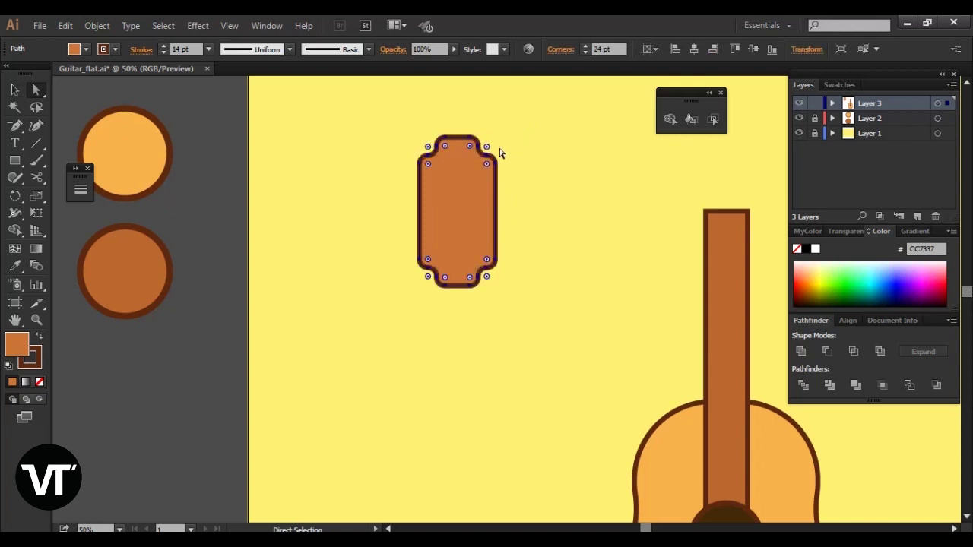
pyautogui.click(536, 152)
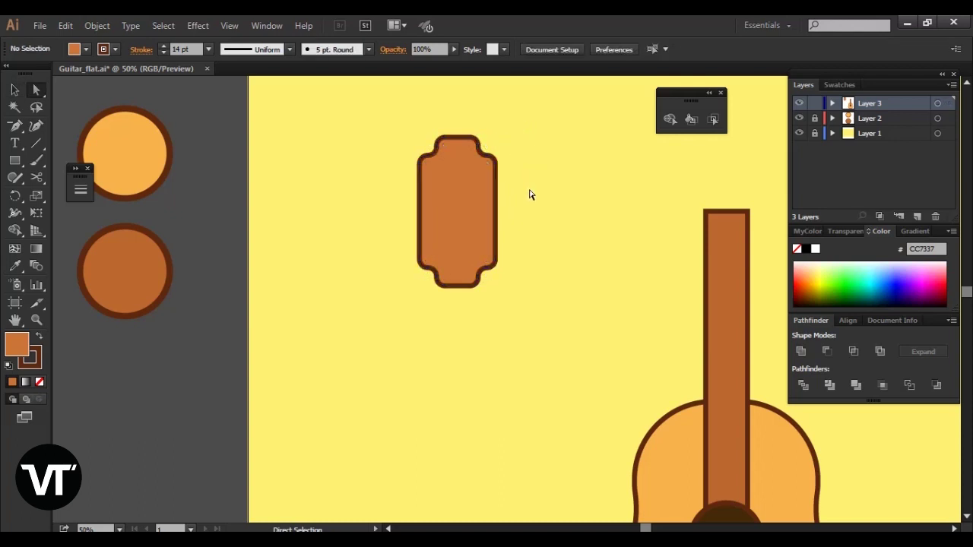
# Move the headstock onto the top of the neck and send it behind the neck.
pyautogui.moveTo(528, 193); pyautogui.dragTo(464, 225)
pyautogui.press('v')
pyautogui.moveTo(385, 241); pyautogui.dragTo(656, 200)
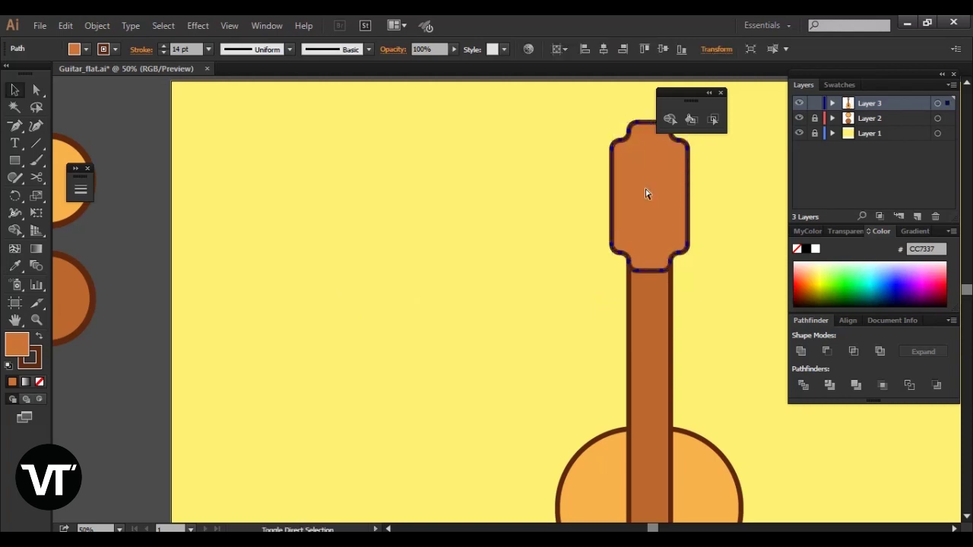
pyautogui.hotkey('ctrl', 'shift', '[')
pyautogui.click(715, 292)
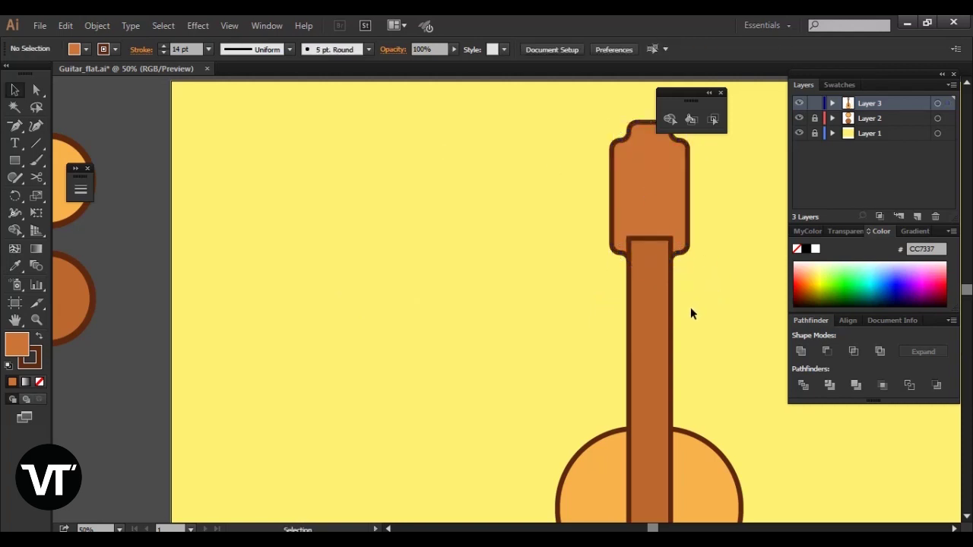
# Centre the headstock on the neck using the alignment options.
pyautogui.moveTo(706, 296); pyautogui.dragTo(606, 266)
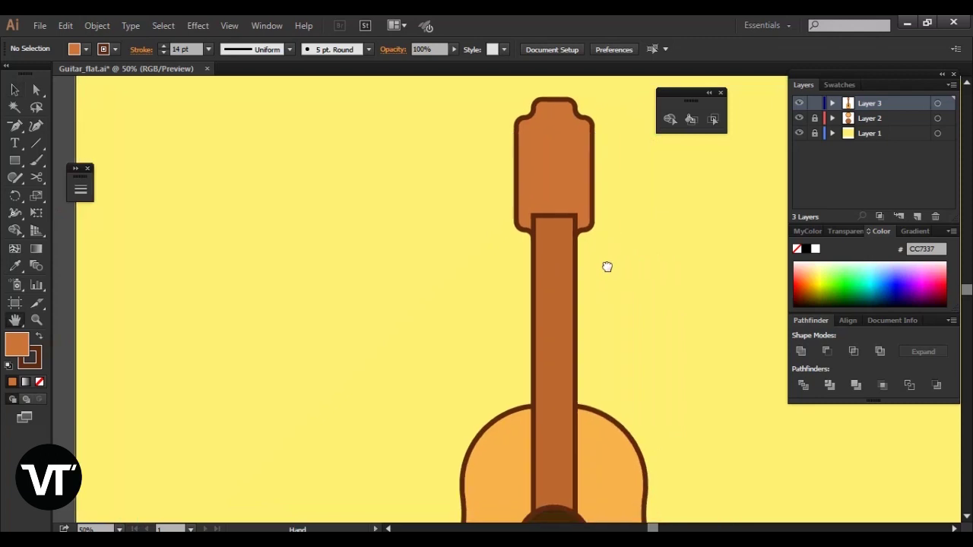
pyautogui.click(551, 269)
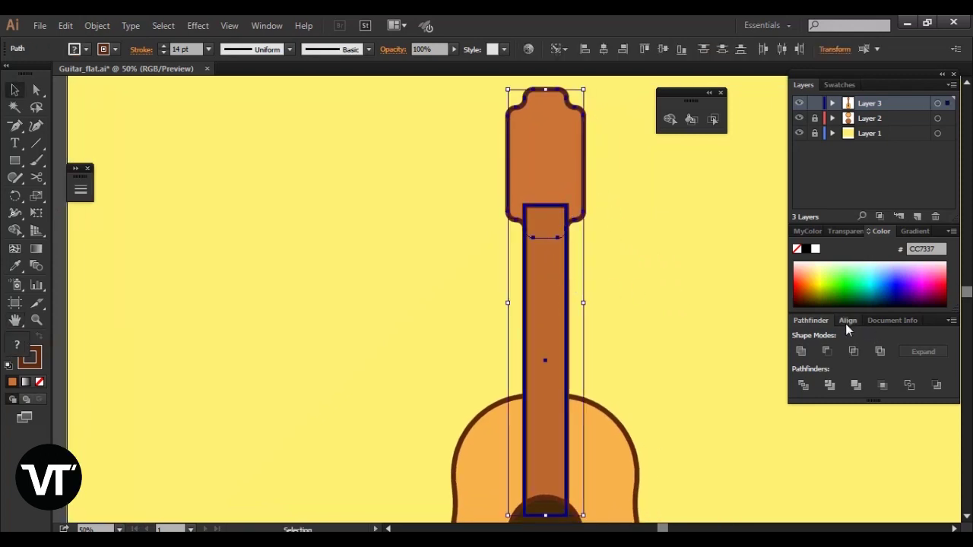
pyautogui.click(846, 320)
pyautogui.click(662, 244)
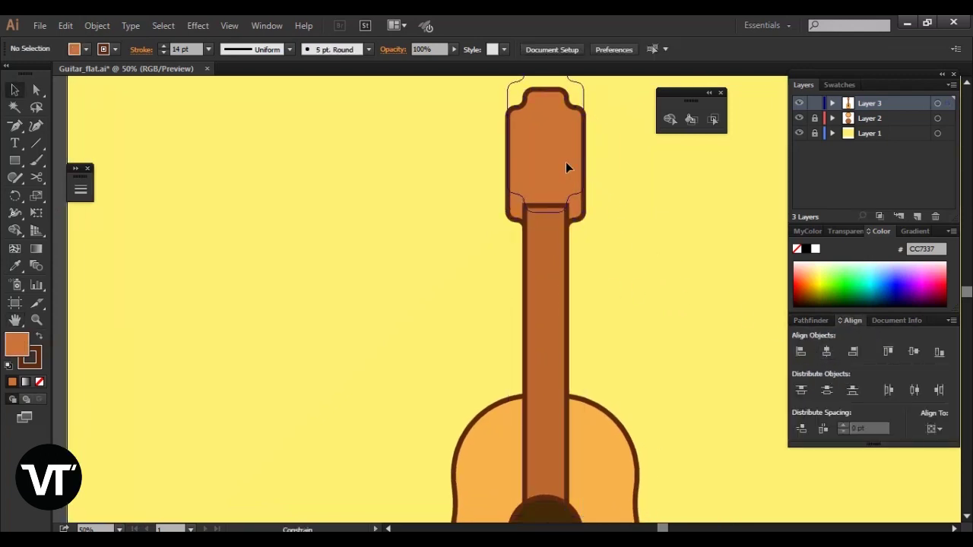
pyautogui.click(566, 168)
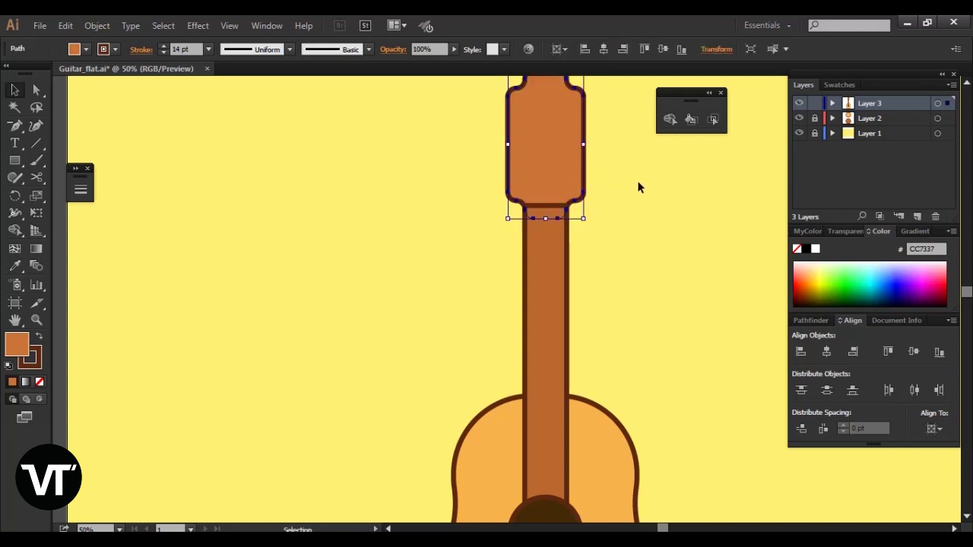
pyautogui.click(639, 187)
# Nudge the headstock and neck upward together.
pyautogui.hotkey('ctrl', '-')
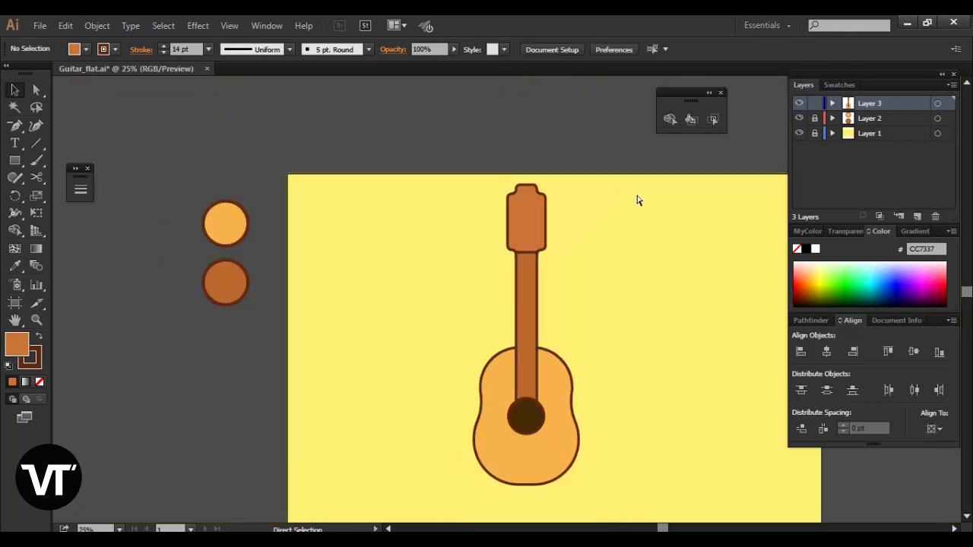
pyautogui.hotkey('ctrl', '+')
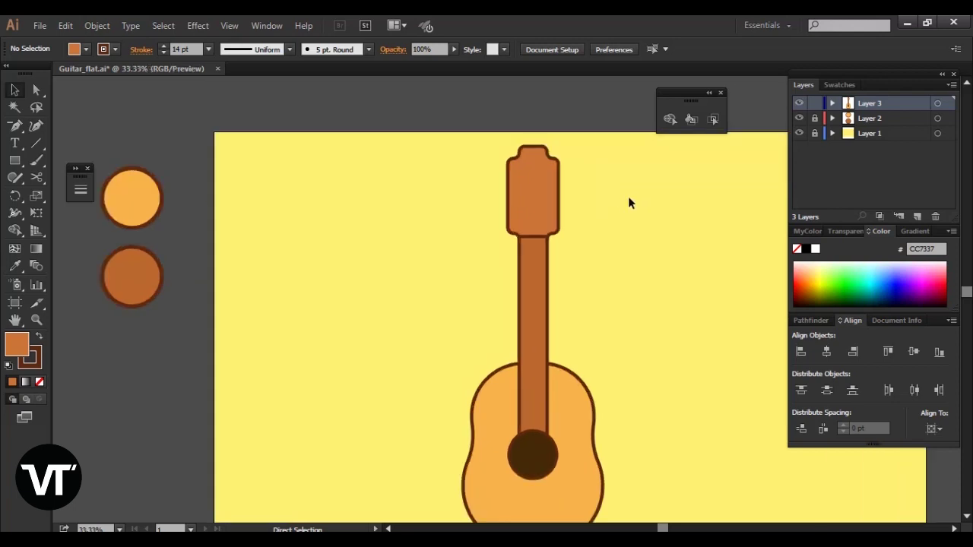
pyautogui.moveTo(587, 249); pyautogui.dragTo(594, 249)
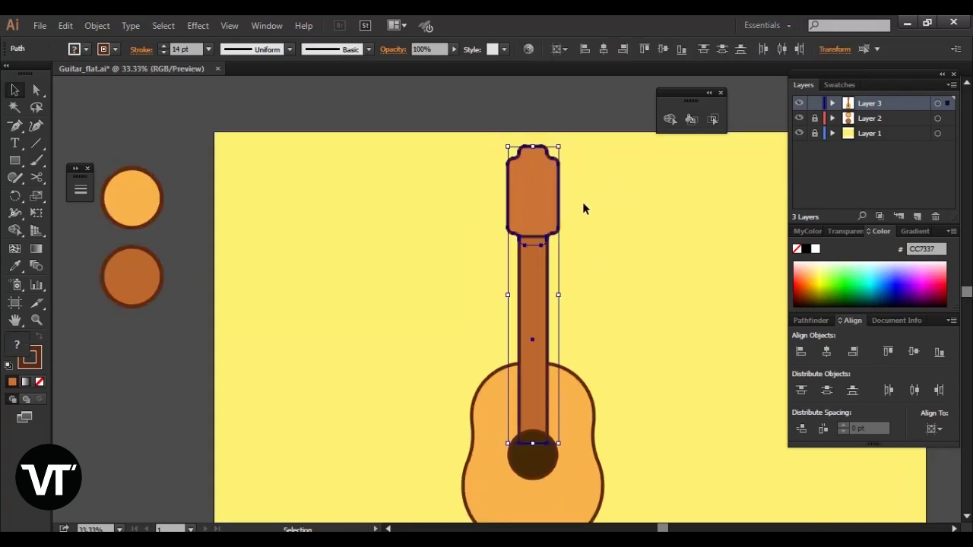
pyautogui.hotkey('shift', 'Up')
pyautogui.hotkey('shift', 'Up')
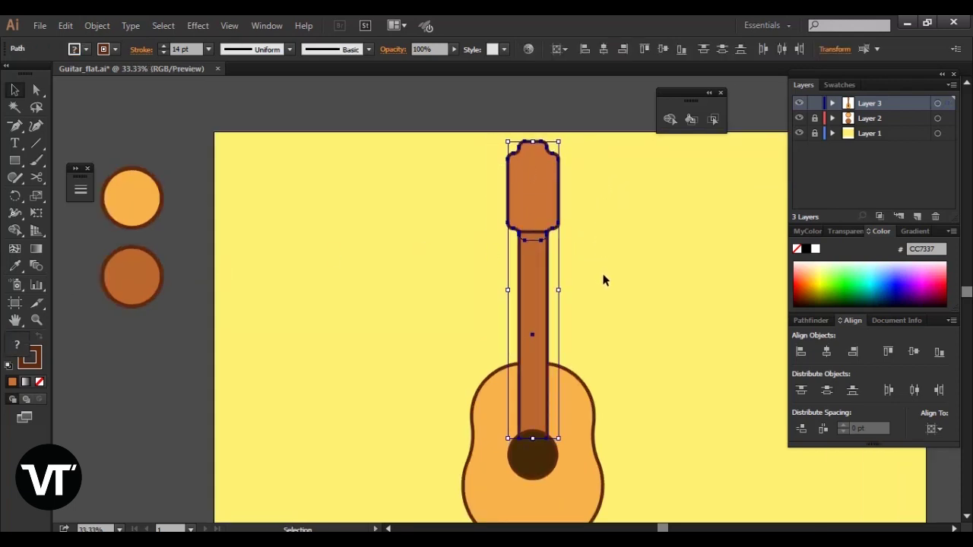
pyautogui.click(601, 282)
pyautogui.moveTo(597, 285)
pyautogui.mouseDown()
pyautogui.moveTo(571, 250)
pyautogui.moveTo(568, 263)
pyautogui.mouseUp()
pyautogui.hotkey('ctrl', 'z')
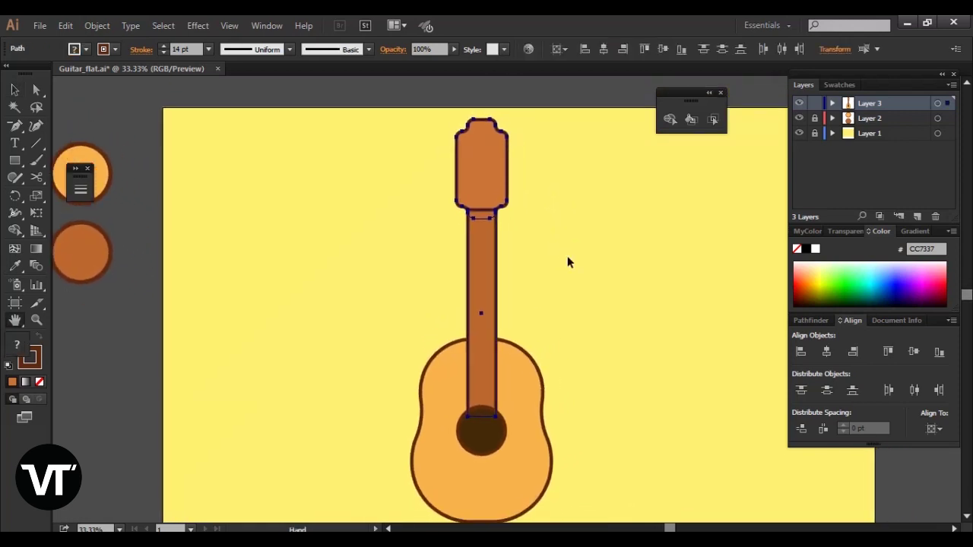
pyautogui.hotkey('ctrl', '-')
pyautogui.hotkey('ctrl', '-')
pyautogui.hotkey('ctrl', '-')
pyautogui.hotkey('ctrl', '-')
pyautogui.hotkey('ctrl', '+')
pyautogui.hotkey('ctrl', '+')
# Enlarge the guitar body slightly.
pyautogui.press('a')
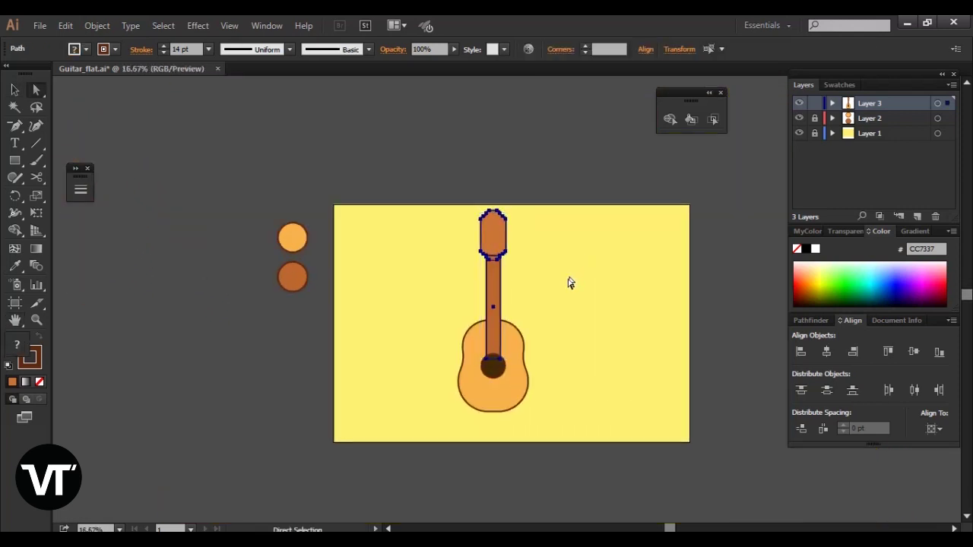
pyautogui.click(543, 330)
pyautogui.press('v')
pyautogui.click(526, 351)
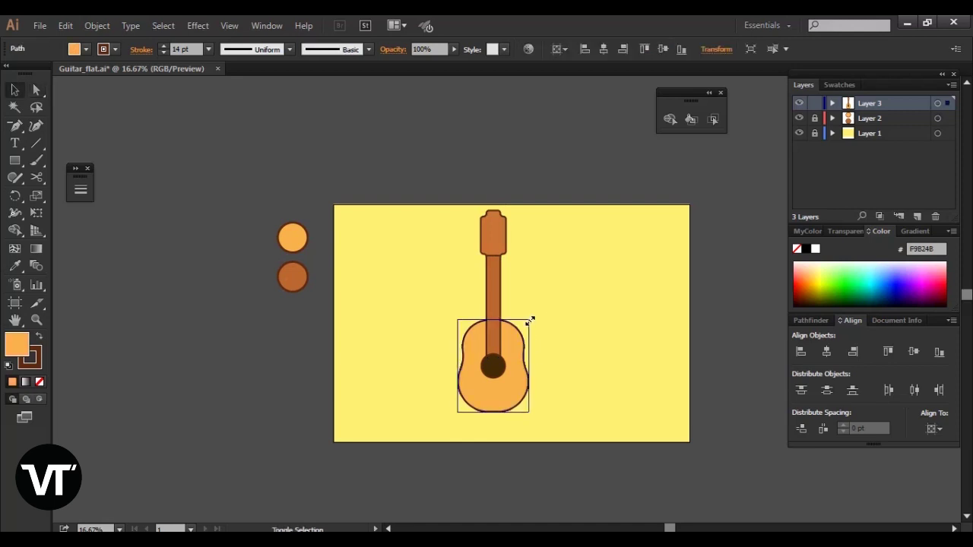
pyautogui.moveTo(530, 320); pyautogui.dragTo(532, 317)
pyautogui.click(561, 317)
# Zoom in on the headstock and choose pale cream F2D5AD as the fill colour.
pyautogui.press('a')
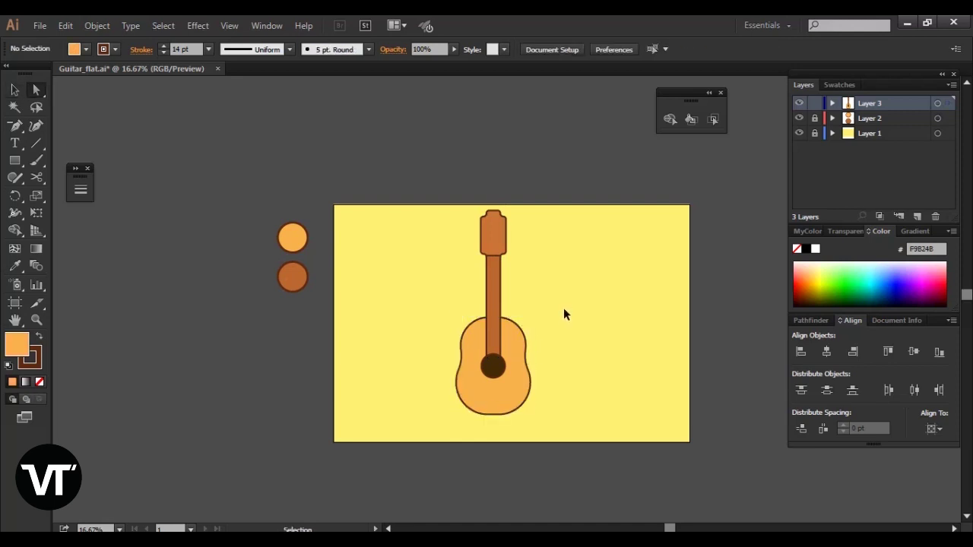
pyautogui.hotkey('ctrl', '+')
pyautogui.hotkey('ctrl', '+')
pyautogui.hotkey('ctrl', '+')
pyautogui.press('space')
pyautogui.moveTo(539, 246)
pyautogui.mouseDown()
pyautogui.moveTo(565, 317)
pyautogui.moveTo(559, 305)
pyautogui.mouseUp()
pyautogui.hotkey('ctrl', '+')
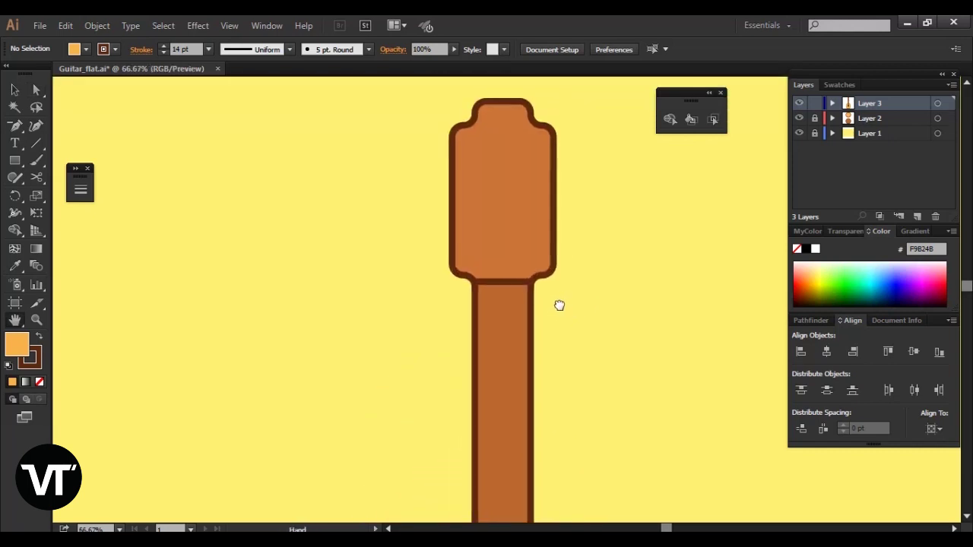
pyautogui.doubleClick(23, 352)
pyautogui.moveTo(361, 191); pyautogui.dragTo(350, 193)
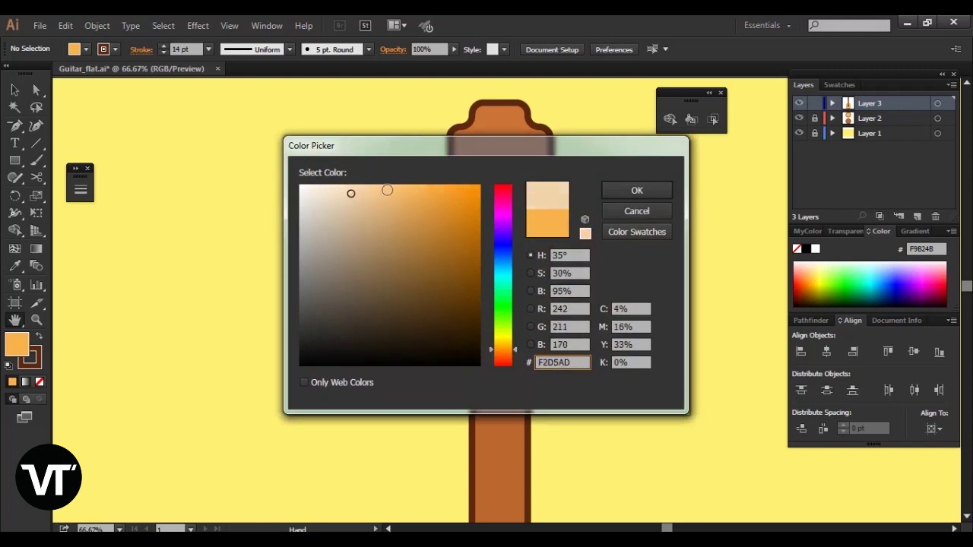
# Draw a pale cream rectangle across the headstock's lower edge.
pyautogui.click(609, 191)
pyautogui.press('m')
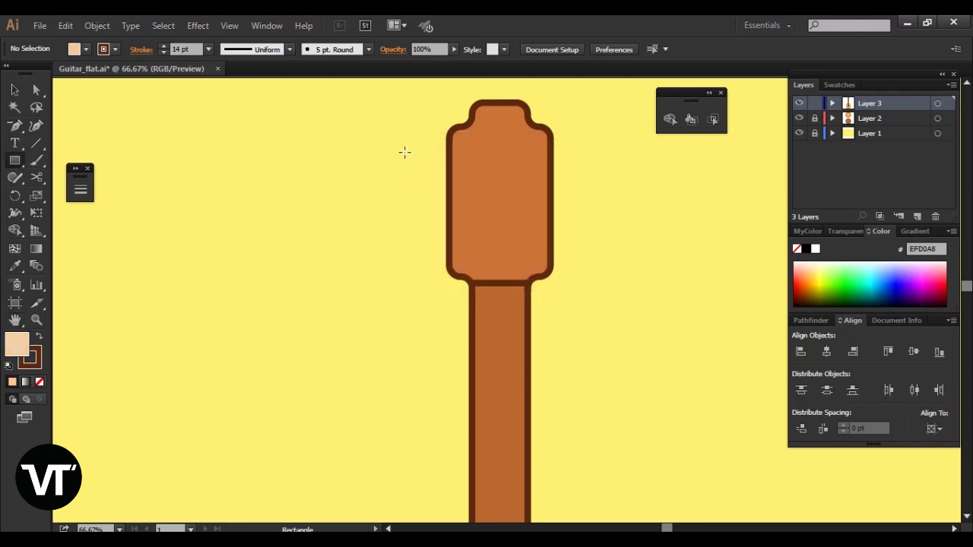
pyautogui.moveTo(405, 152); pyautogui.dragTo(605, 293)
pyautogui.click(512, 334)
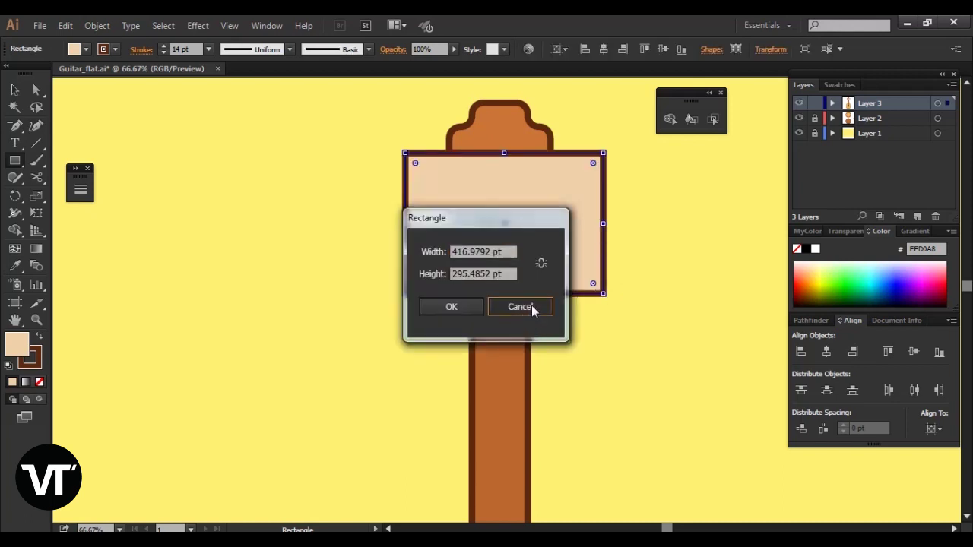
pyautogui.click(531, 305)
# Merge the rectangle's overlapping regions with the neck and headstock using Shape Builder.
pyautogui.press('a')
pyautogui.keyDown('shift'); pyautogui.click(510, 337); pyautogui.keyUp('shift')
pyautogui.click(670, 119)
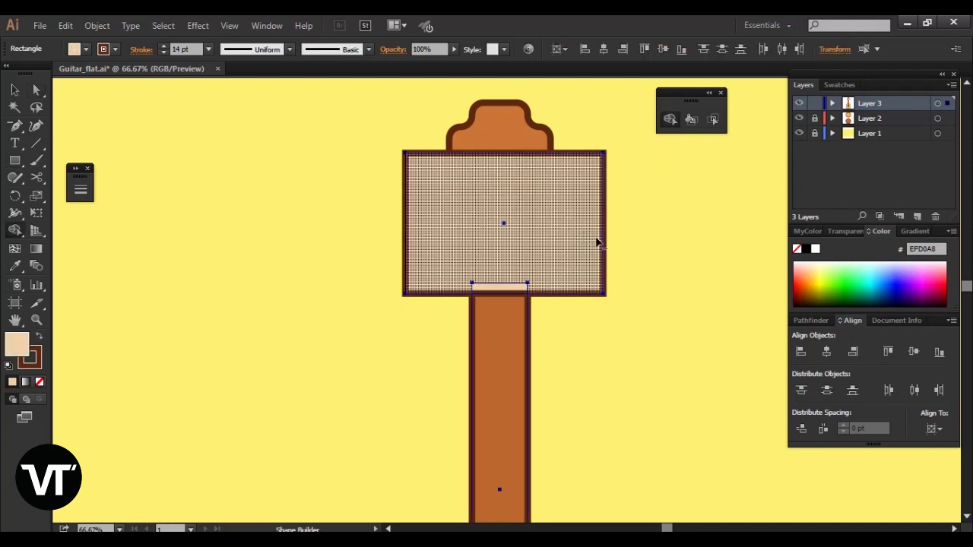
pyautogui.click(617, 241)
pyautogui.hotkey('ctrl', '-')
pyautogui.hotkey('ctrl', '-')
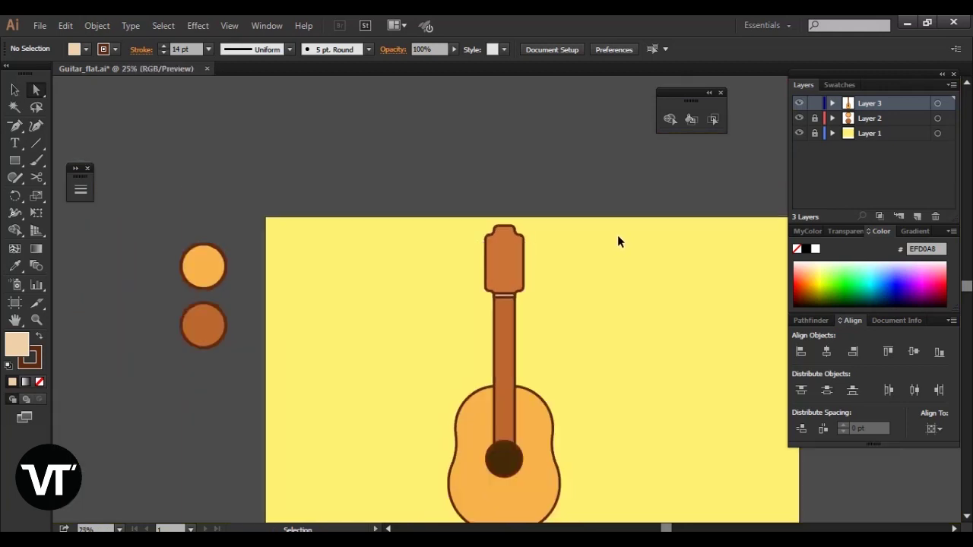
pyautogui.hotkey('ctrl', '+')
pyautogui.moveTo(580, 349)
pyautogui.mouseDown()
pyautogui.moveTo(572, 283)
pyautogui.moveTo(585, 327)
pyautogui.moveTo(580, 289)
pyautogui.moveTo(615, 282)
pyautogui.moveTo(582, 295)
pyautogui.mouseUp()
pyautogui.hotkey('ctrl', '+')
# Draw a small rectangle left of the headstock and round it into a pill.
pyautogui.press('a')
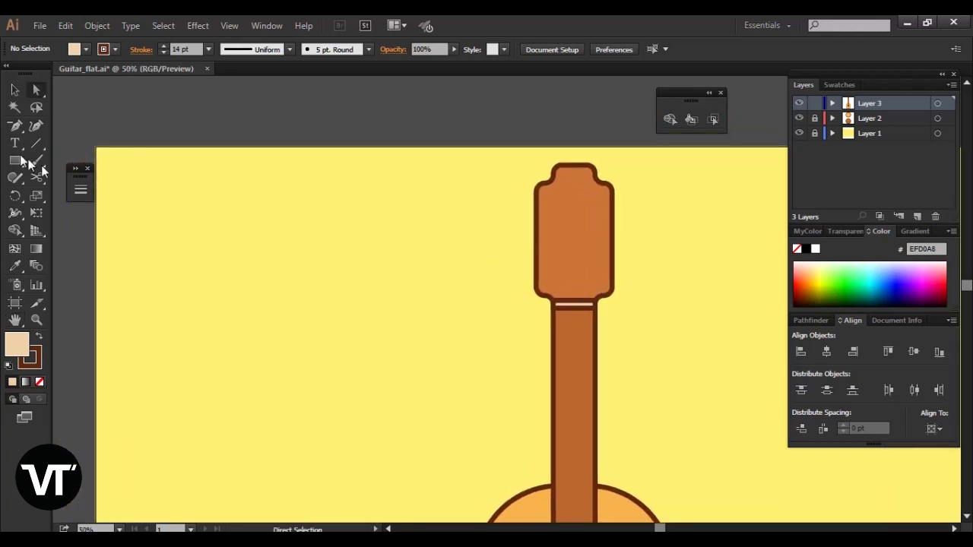
pyautogui.click(16, 160)
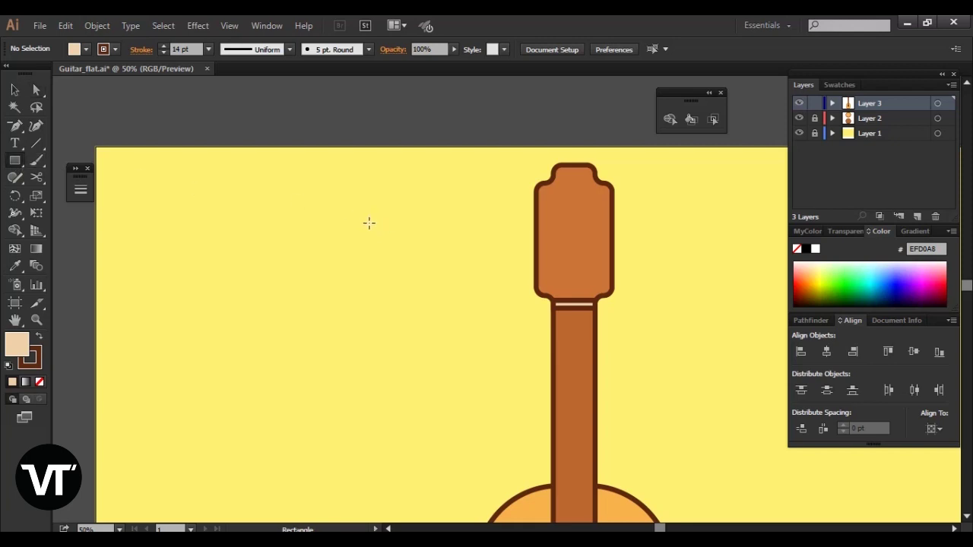
pyautogui.moveTo(407, 242); pyautogui.dragTo(406, 241)
pyautogui.press('a')
pyautogui.click(424, 237)
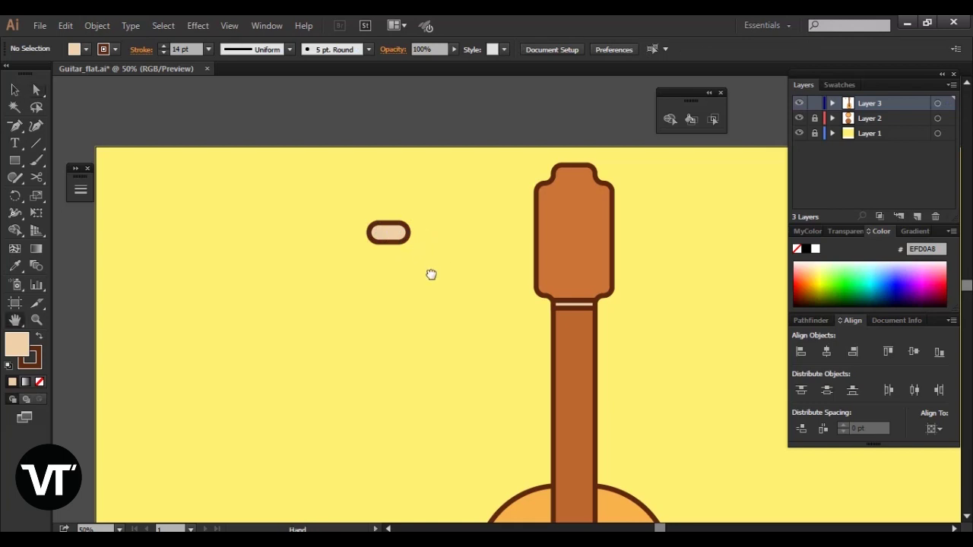
pyautogui.moveTo(430, 274); pyautogui.dragTo(528, 324)
pyautogui.hotkey('ctrl', '+')
pyautogui.keyDown('ctrl'); pyautogui.click(529, 269); pyautogui.keyUp('ctrl')
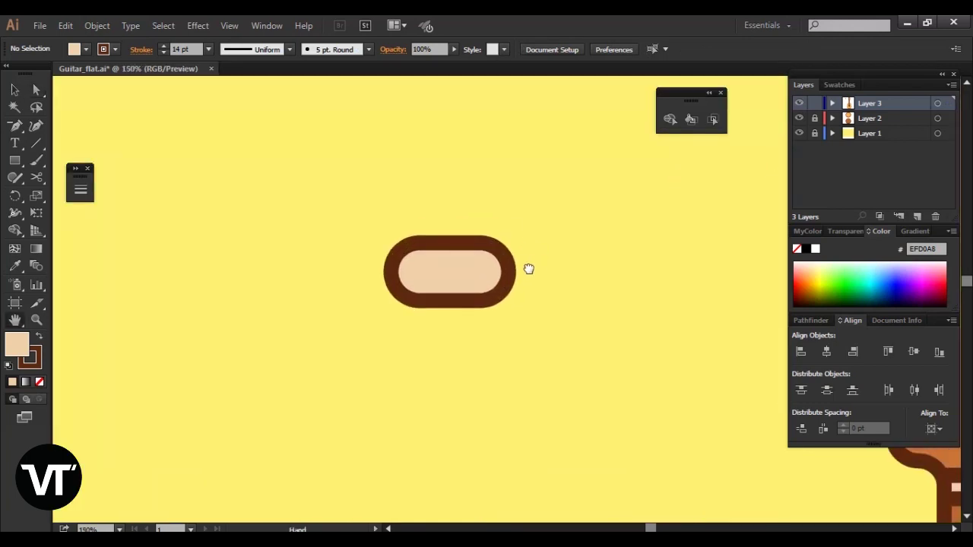
pyautogui.moveTo(520, 266); pyautogui.dragTo(508, 269)
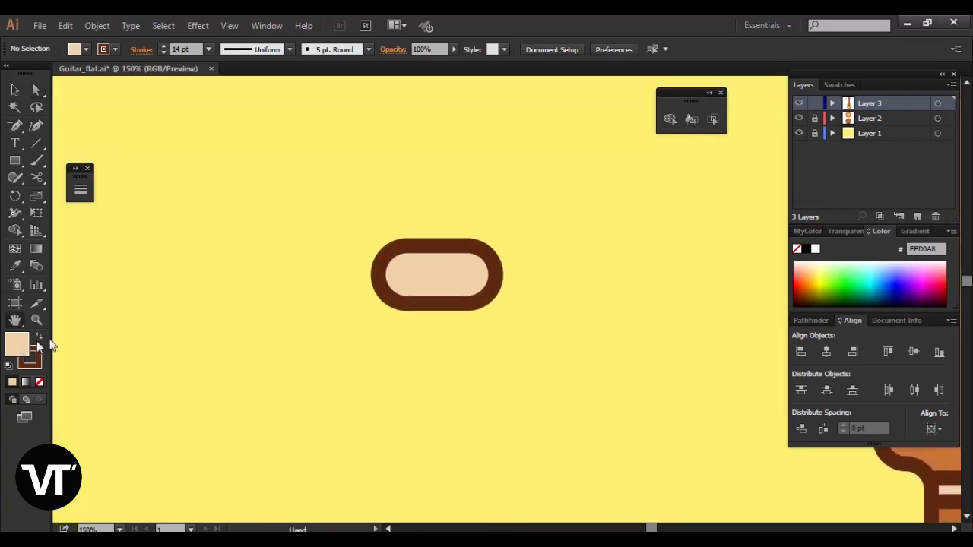
# Set the fill to grey-beige BAAA99 and draw a tall stem rectangle over the pill.
pyautogui.doubleClick(17, 344)
pyautogui.click(333, 234)
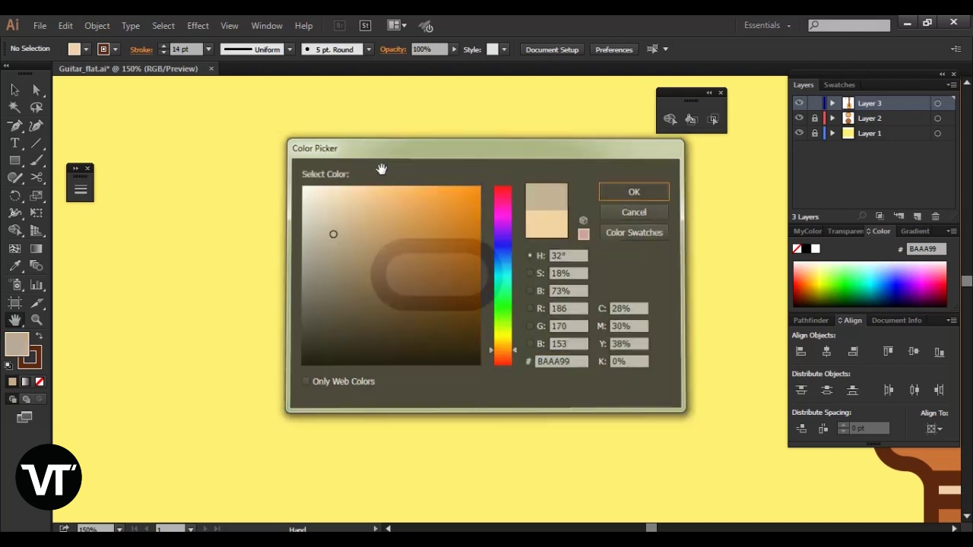
pyautogui.press('Return')
pyautogui.press('m')
pyautogui.moveTo(421, 249); pyautogui.dragTo(449, 363)
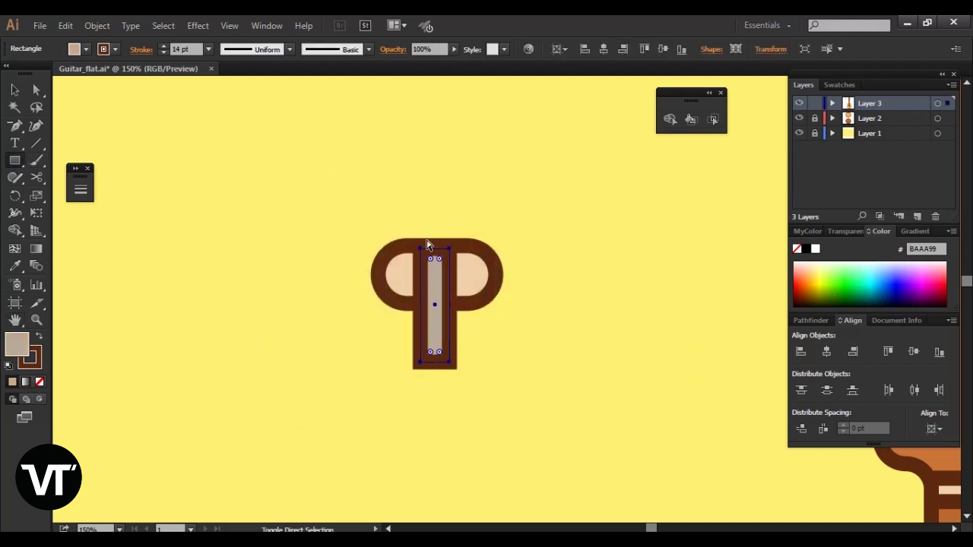
# Send the stem behind the pill and centre it horizontally beneath.
pyautogui.hotkey('ctrl', 'shift', '[')
pyautogui.hotkey('ctrl', 'shift', 'a')
pyautogui.press('v')
pyautogui.click(459, 279)
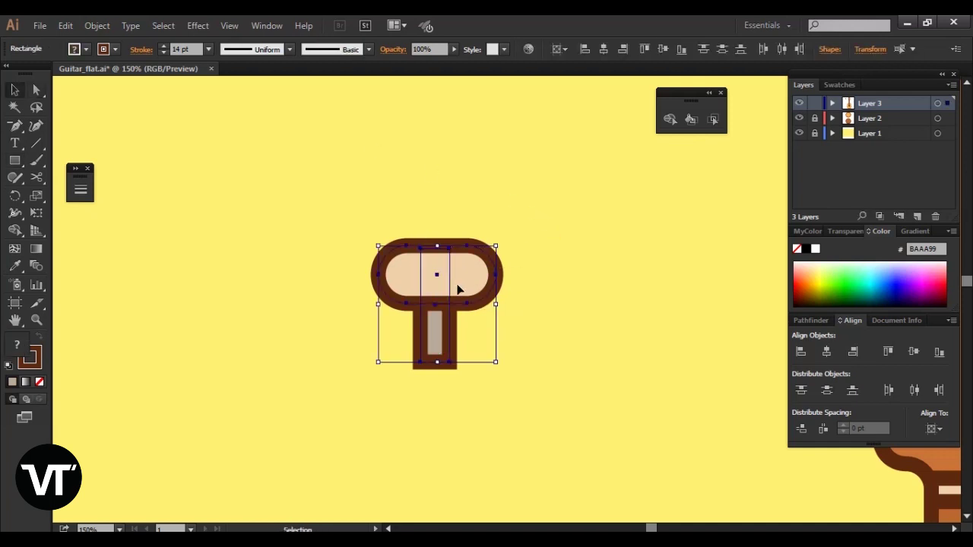
pyautogui.click(826, 351)
pyautogui.click(581, 288)
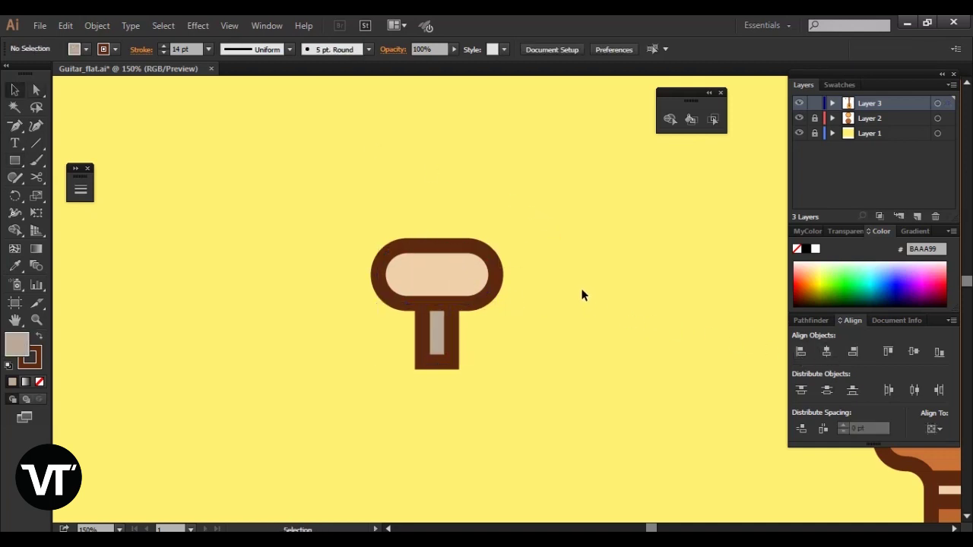
pyautogui.hotkey('ctrl', '-')
pyautogui.hotkey('ctrl', '-')
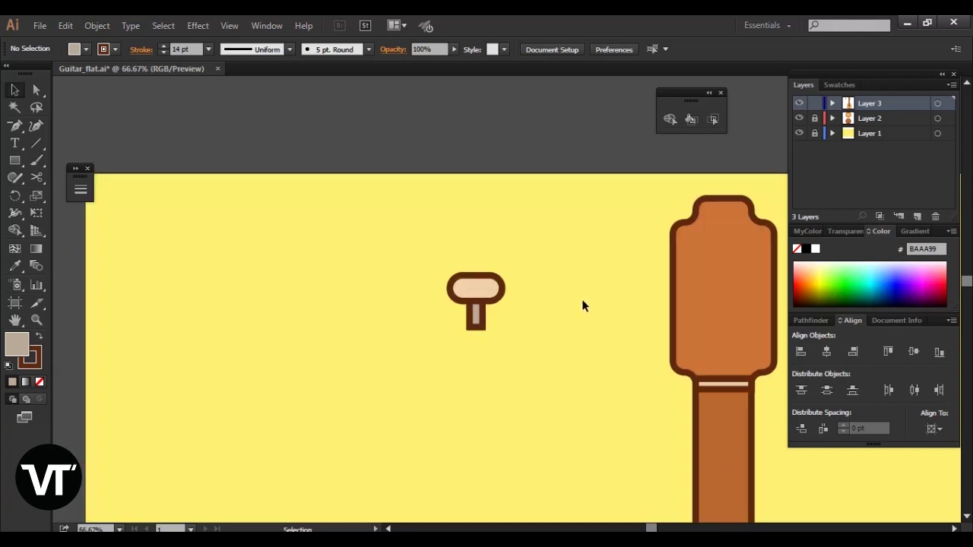
# Rotate the peg 90° and place it beside the headstock's left edge.
pyautogui.moveTo(582, 299); pyautogui.dragTo(474, 296)
pyautogui.moveTo(357, 313); pyautogui.dragTo(343, 341)
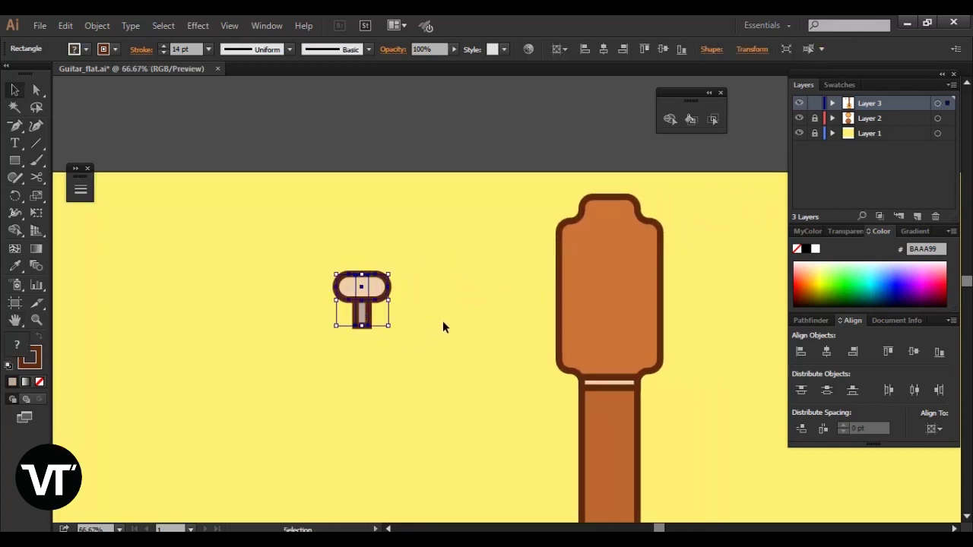
pyautogui.click(15, 195)
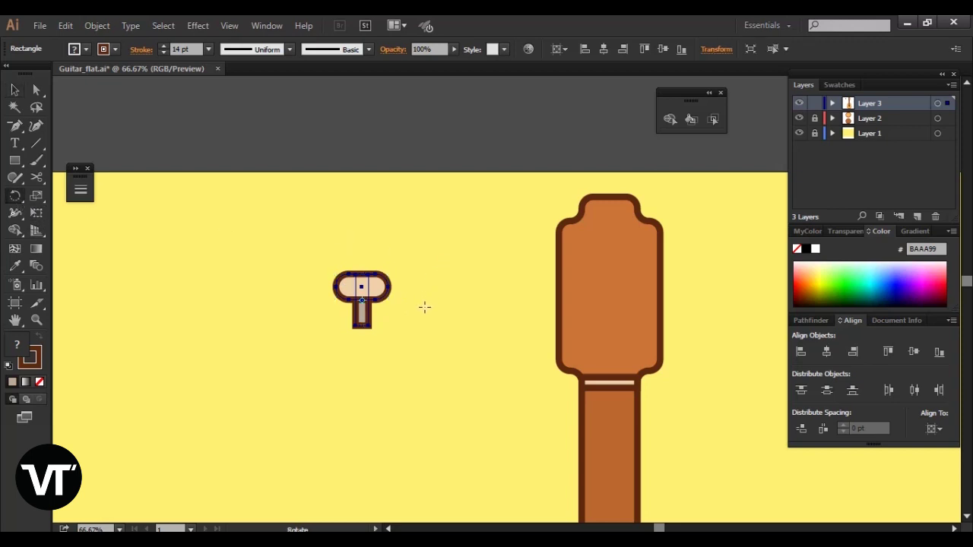
pyautogui.moveTo(425, 307); pyautogui.dragTo(452, 289)
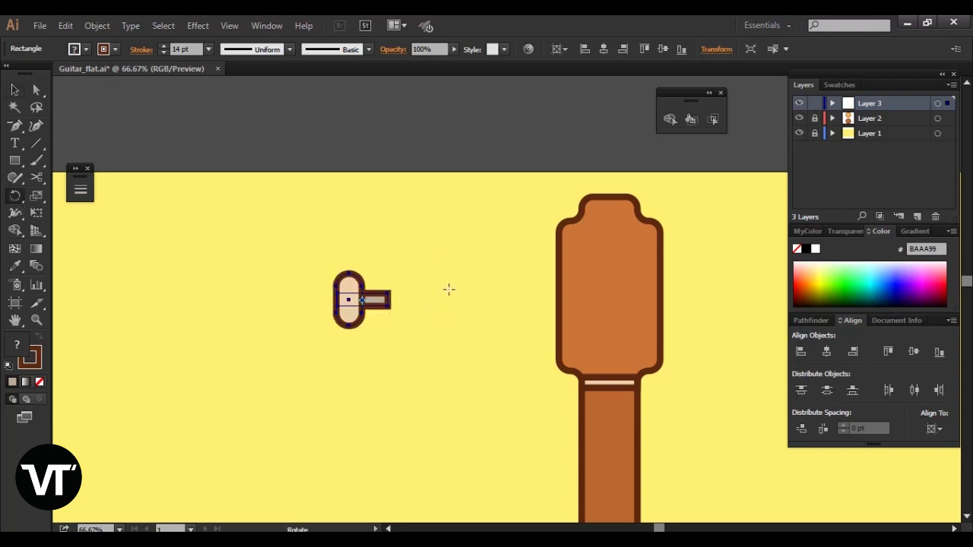
pyautogui.press('v')
pyautogui.moveTo(451, 276)
pyautogui.mouseDown()
pyautogui.moveTo(348, 337)
pyautogui.moveTo(541, 266)
pyautogui.mouseUp()
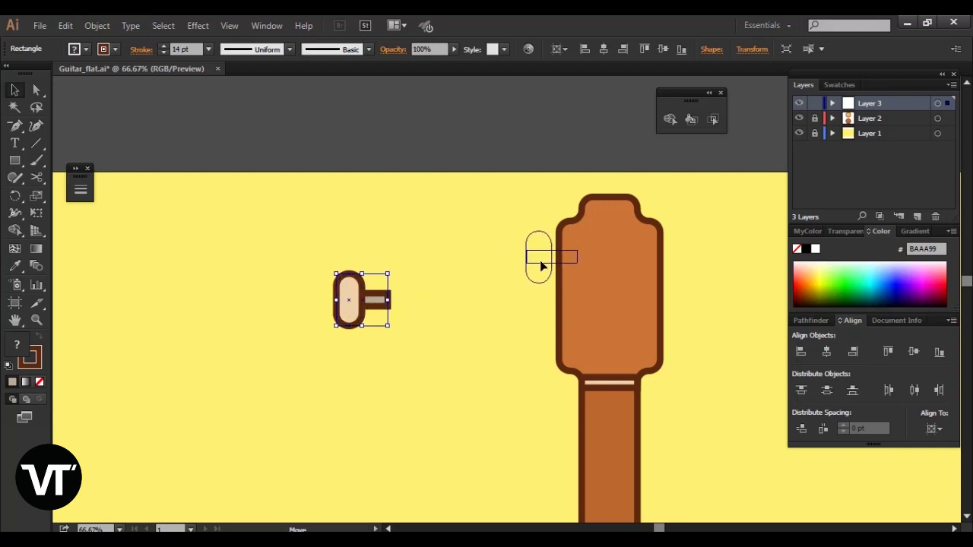
pyautogui.moveTo(508, 318); pyautogui.dragTo(511, 319)
pyautogui.click(512, 319)
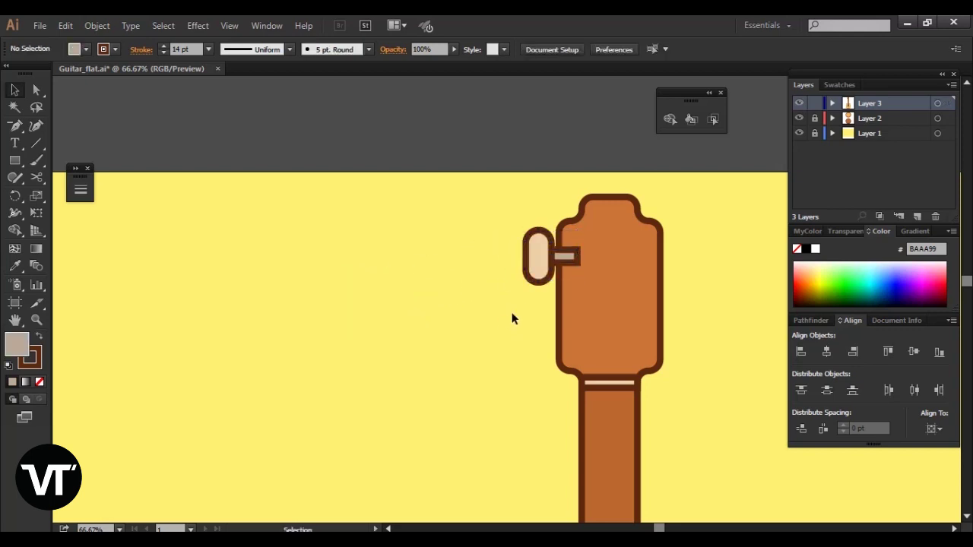
# Send the peg behind the headstock and shrink it around its centre.
pyautogui.click(535, 281)
pyautogui.hotkey('ctrl', 'shift', '[')
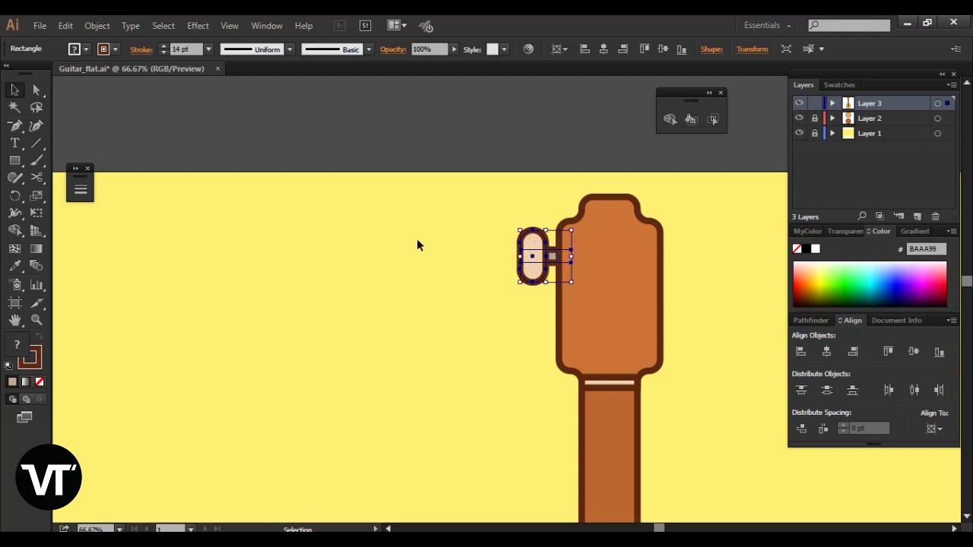
pyautogui.click(502, 266)
pyautogui.click(531, 269)
pyautogui.moveTo(521, 230); pyautogui.dragTo(526, 236)
pyautogui.click(489, 293)
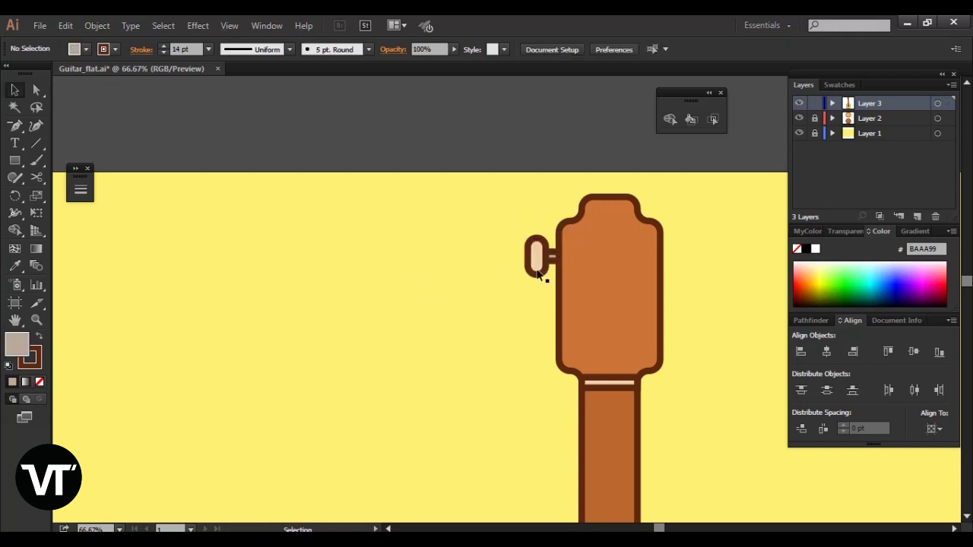
# Duplicate the peg straight down twice to stack three pegs.
pyautogui.click(540, 258)
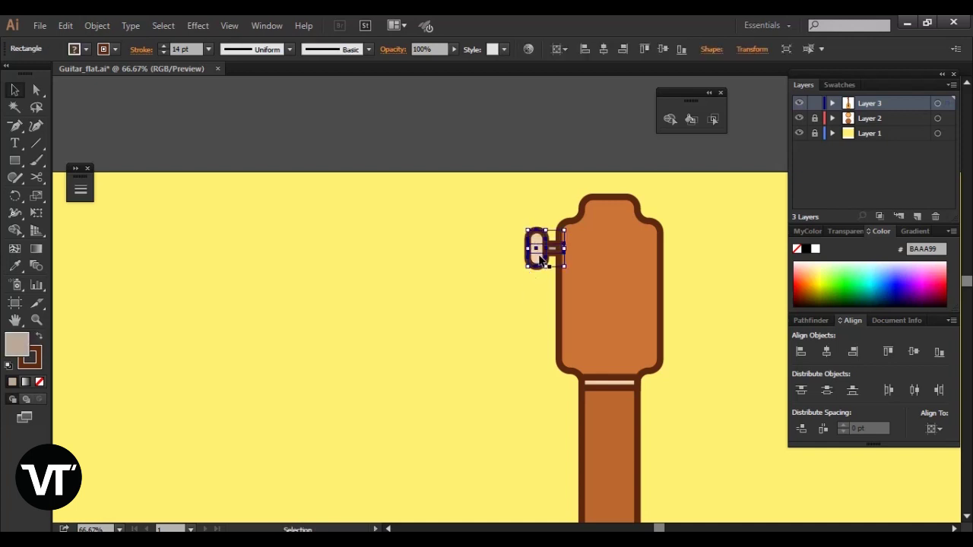
pyautogui.moveTo(540, 258); pyautogui.dragTo(539, 301)
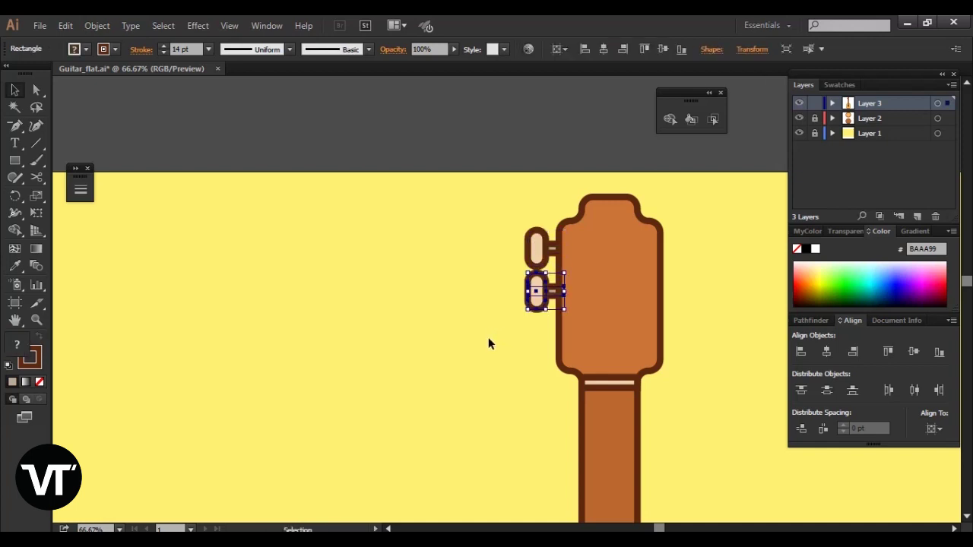
pyautogui.hotkey('ctrl', 'z')
pyautogui.click(515, 327)
pyautogui.moveTo(537, 250); pyautogui.dragTo(537, 296)
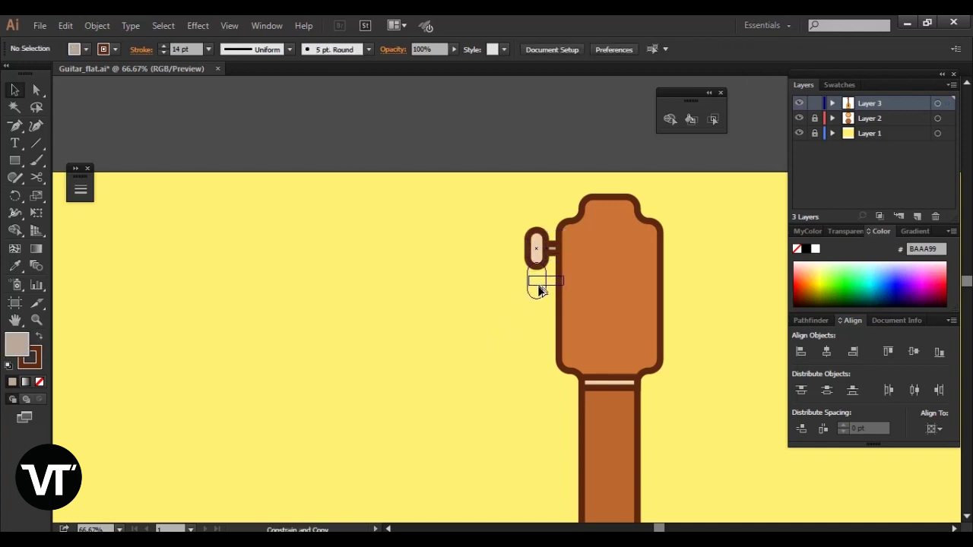
pyautogui.hotkey('ctrl', 'd')
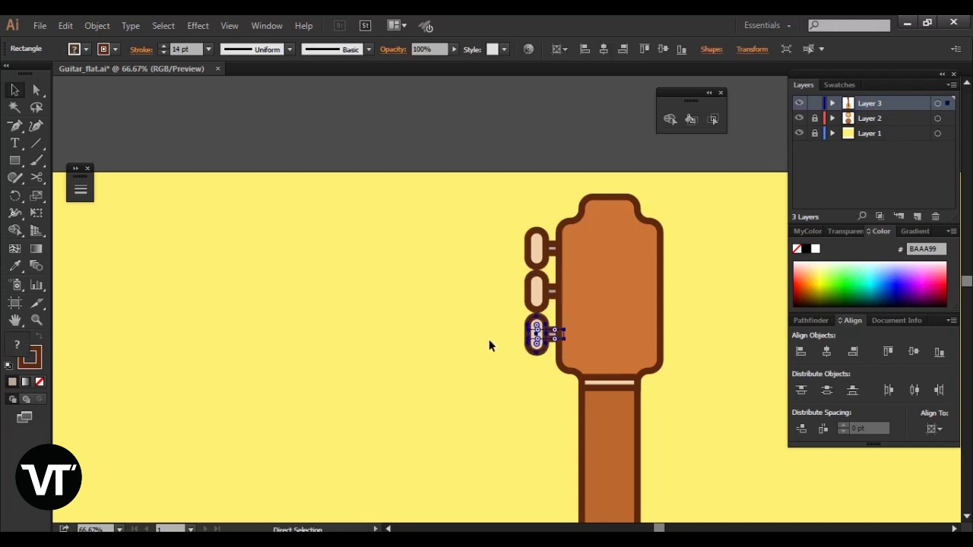
pyautogui.click(515, 219)
# Align the three pegs to the headstock's centre, using the headstock as key object.
pyautogui.moveTo(539, 363); pyautogui.dragTo(539, 366)
pyautogui.press('a')
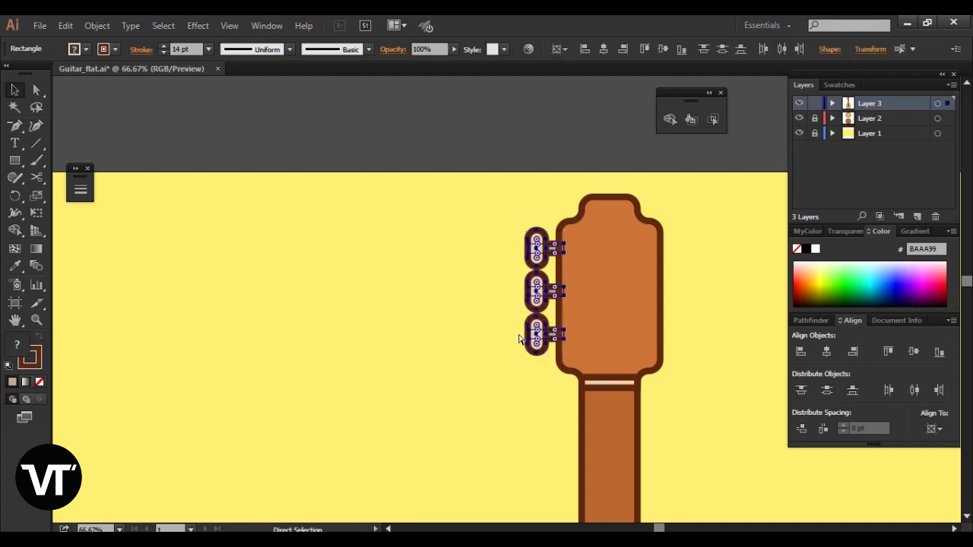
pyautogui.keyDown('shift'); pyautogui.click(620, 303); pyautogui.keyUp('shift')
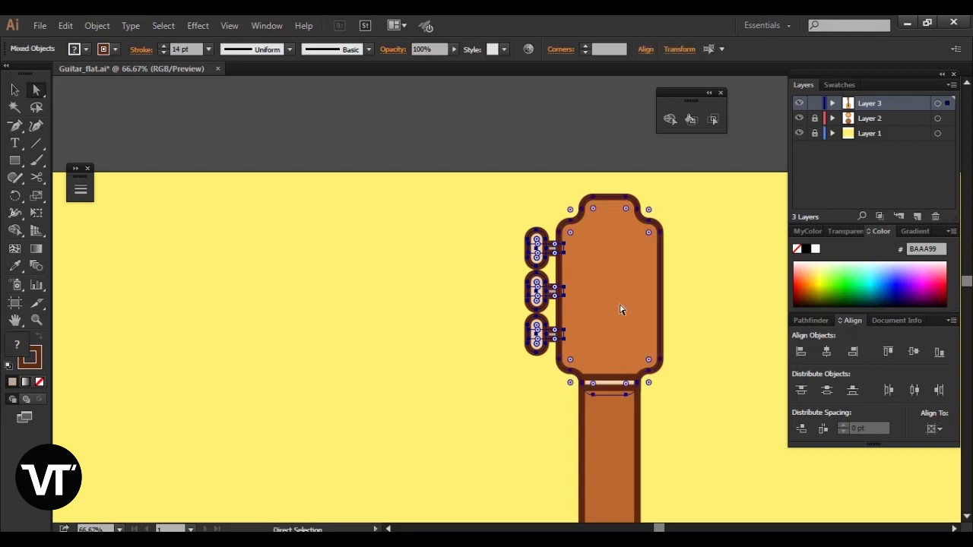
pyautogui.press('v')
pyautogui.click(912, 351)
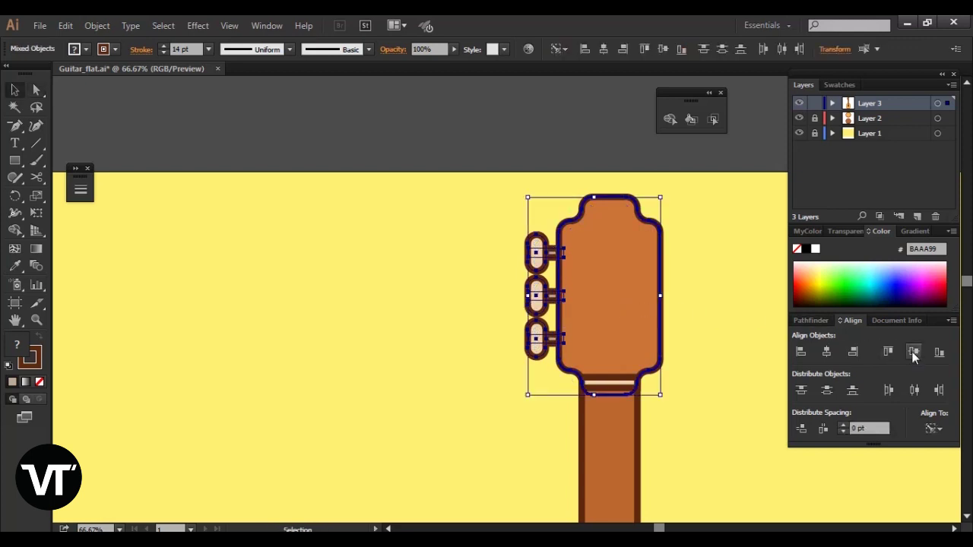
pyautogui.click(676, 281)
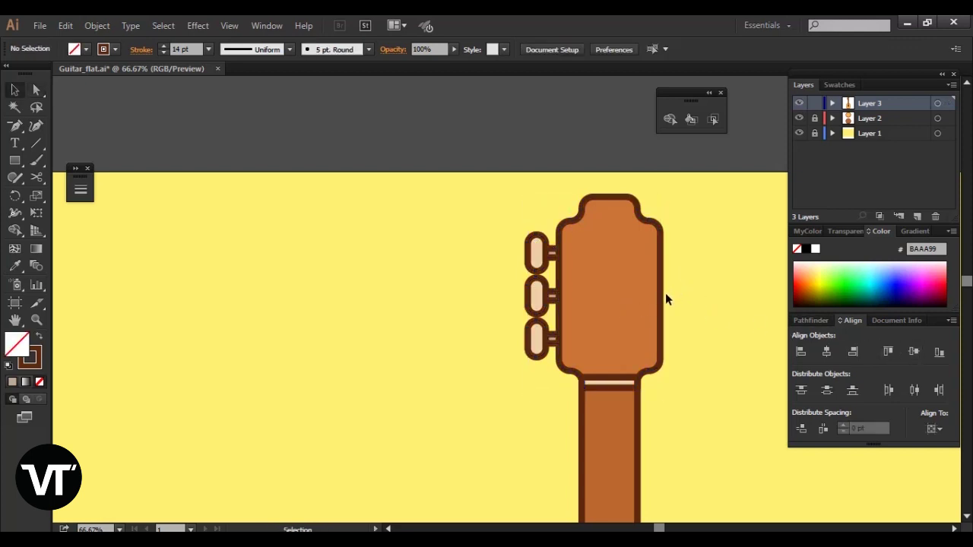
# Copy the three left pegs to the headstock's right side and reflect them across the vertical axis.
pyautogui.scroll(1, 666, 293)
pyautogui.moveTo(636, 293)
pyautogui.mouseDown()
pyautogui.moveTo(621, 296)
pyautogui.moveTo(615, 284)
pyautogui.mouseUp()
pyautogui.press('v')
pyautogui.moveTo(466, 320); pyautogui.dragTo(407, 193)
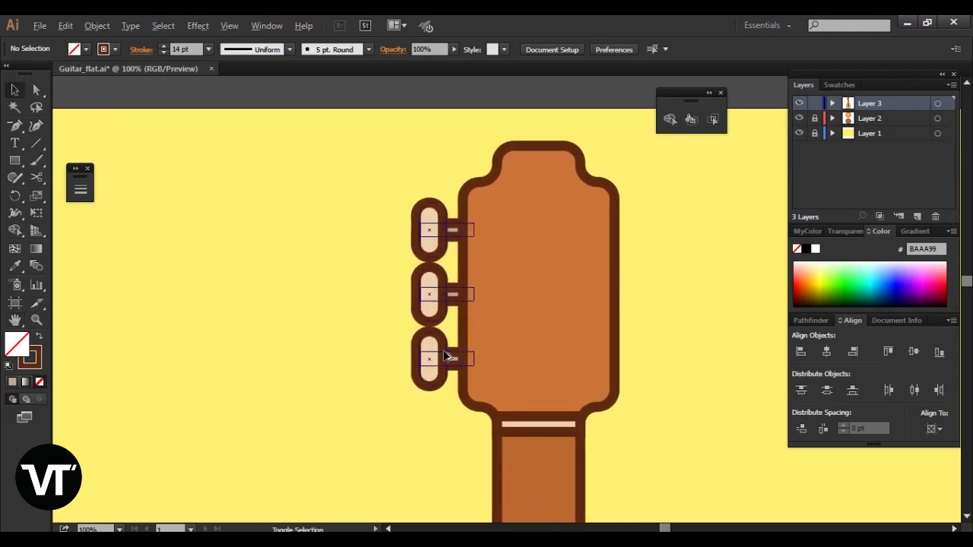
pyautogui.moveTo(430, 348); pyautogui.dragTo(595, 348)
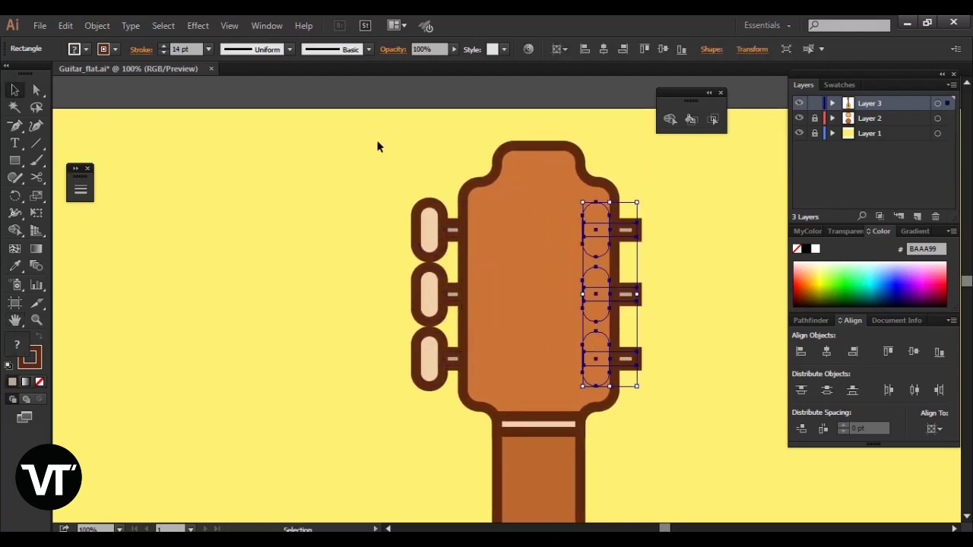
pyautogui.click(97, 25)
pyautogui.moveTo(160, 41)
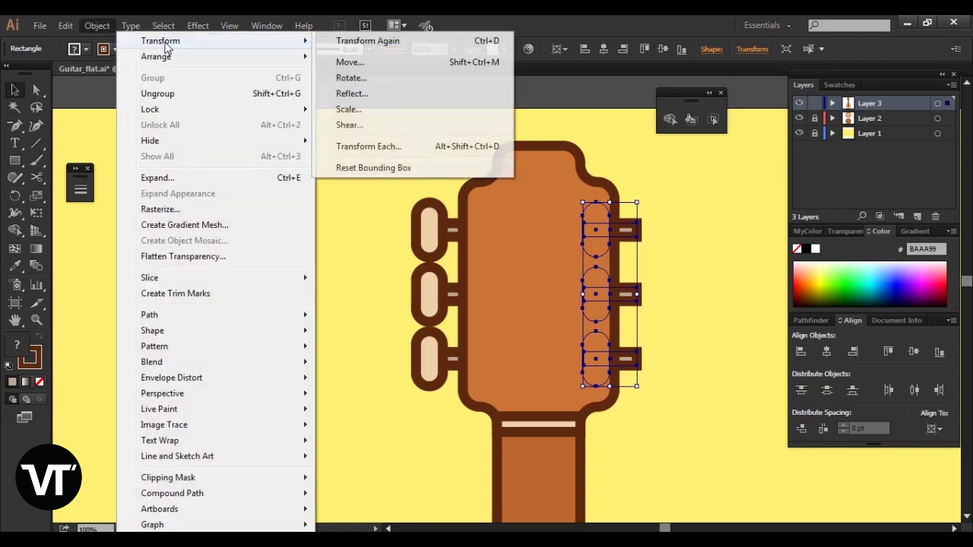
pyautogui.click(356, 94)
pyautogui.click(494, 370)
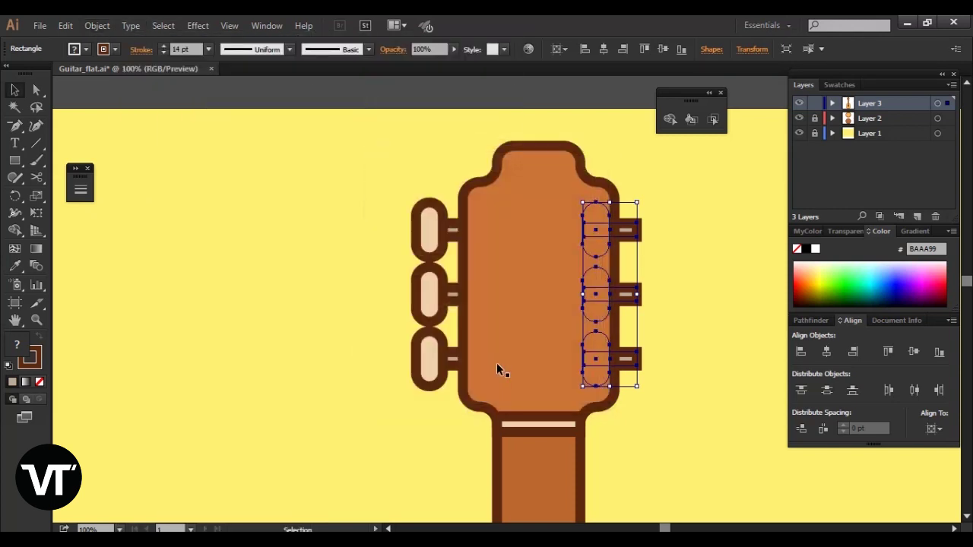
# Align all six pegs with the headstock's centre.
pyautogui.click(696, 231)
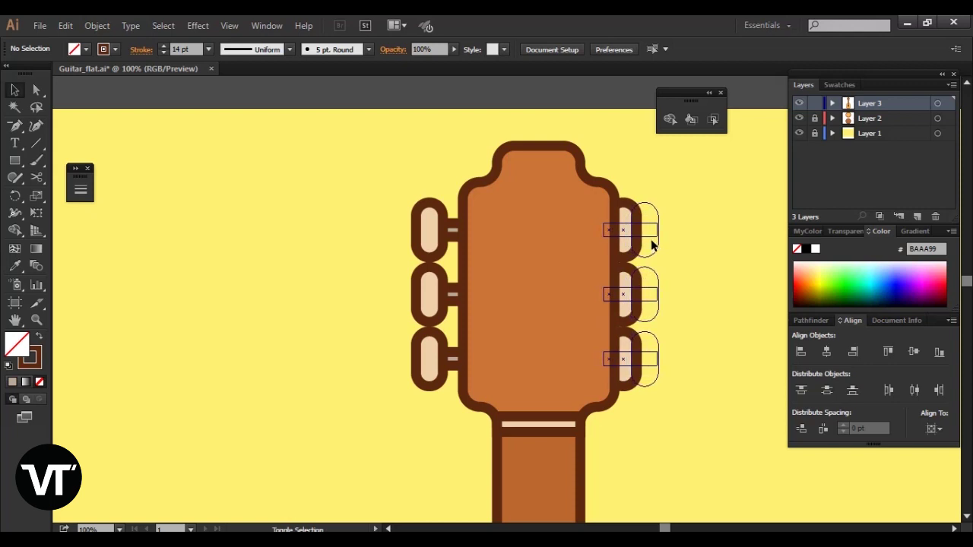
pyautogui.click(651, 245)
pyautogui.keyDown('shift'); pyautogui.click(431, 224); pyautogui.keyUp('shift')
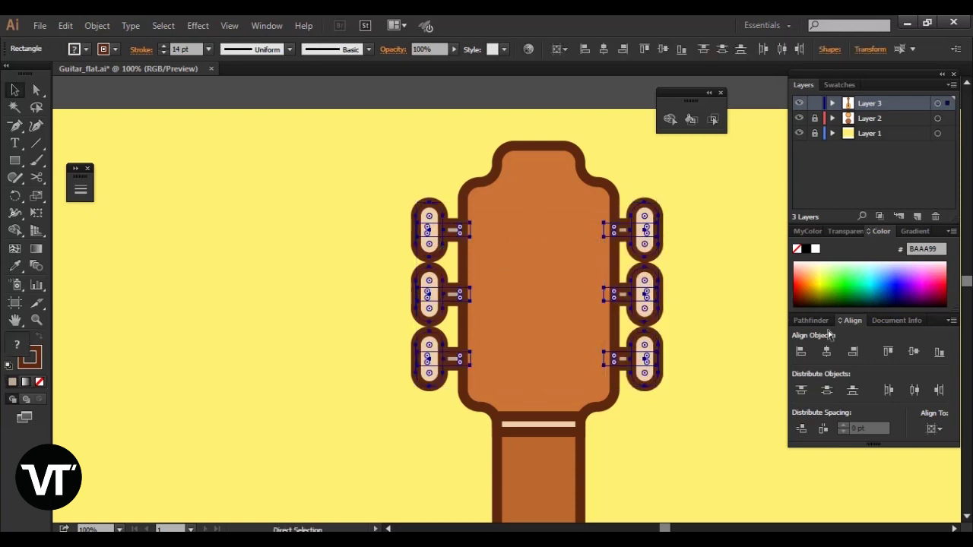
pyautogui.keyDown('shift'); pyautogui.click(583, 319); pyautogui.keyUp('shift')
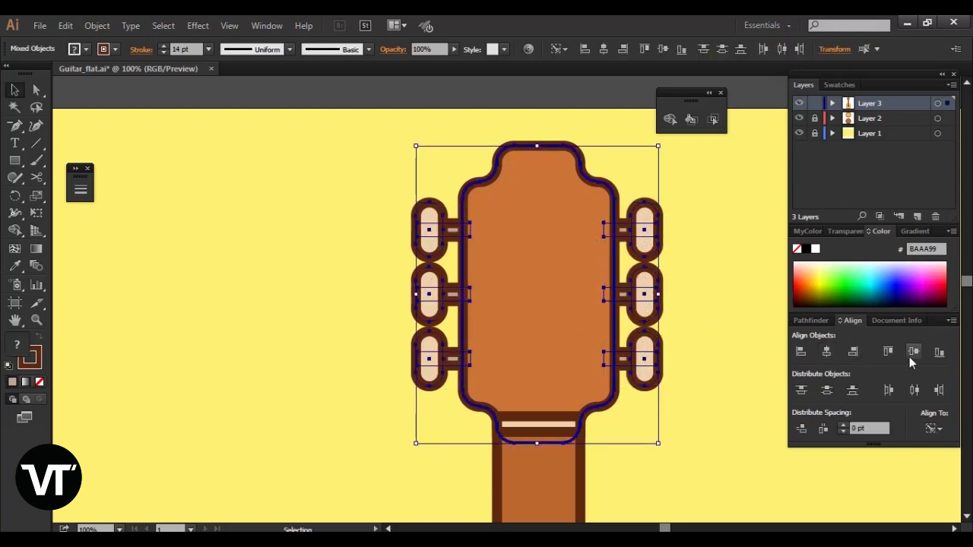
pyautogui.click(705, 302)
pyautogui.hotkey('ctrl', '-')
pyautogui.hotkey('ctrl', '-')
pyautogui.hotkey('ctrl', '-')
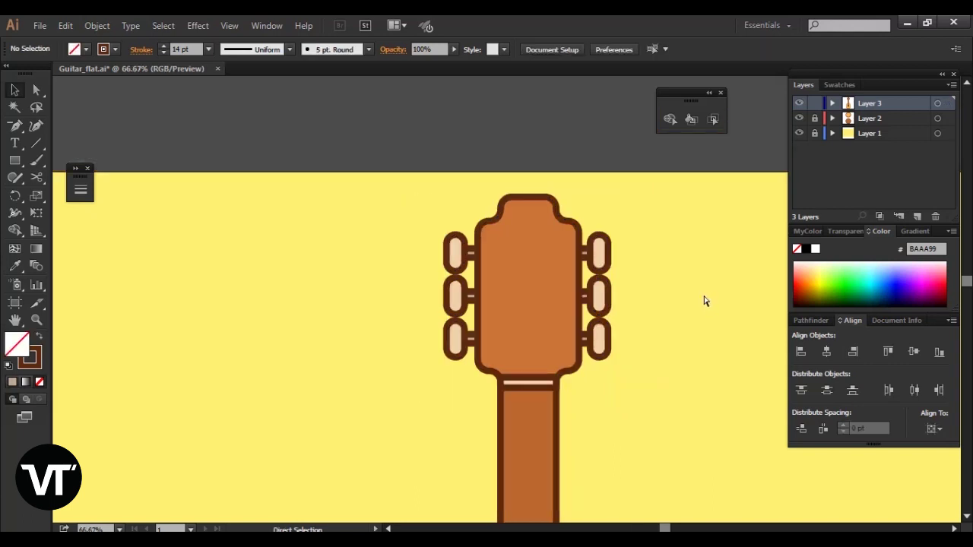
pyautogui.hotkey('ctrl', '-')
pyautogui.hotkey('ctrl', '-')
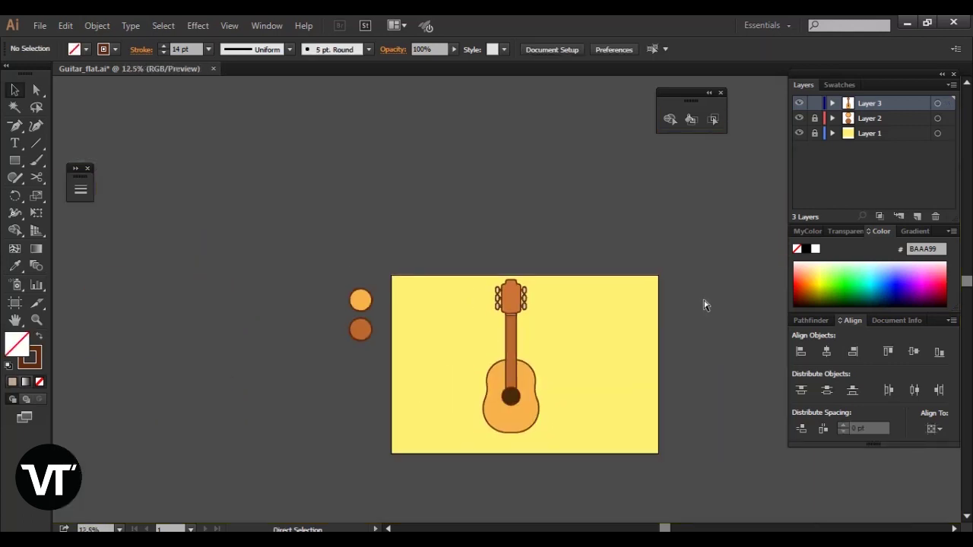
# Give two pegs' peach inner parts a 9 pt stroke, then pick the Ellipse tool.
pyautogui.hotkey('ctrl', '+')
pyautogui.hotkey('ctrl', '+')
pyautogui.hotkey('ctrl', '+')
pyautogui.hotkey('ctrl', '+')
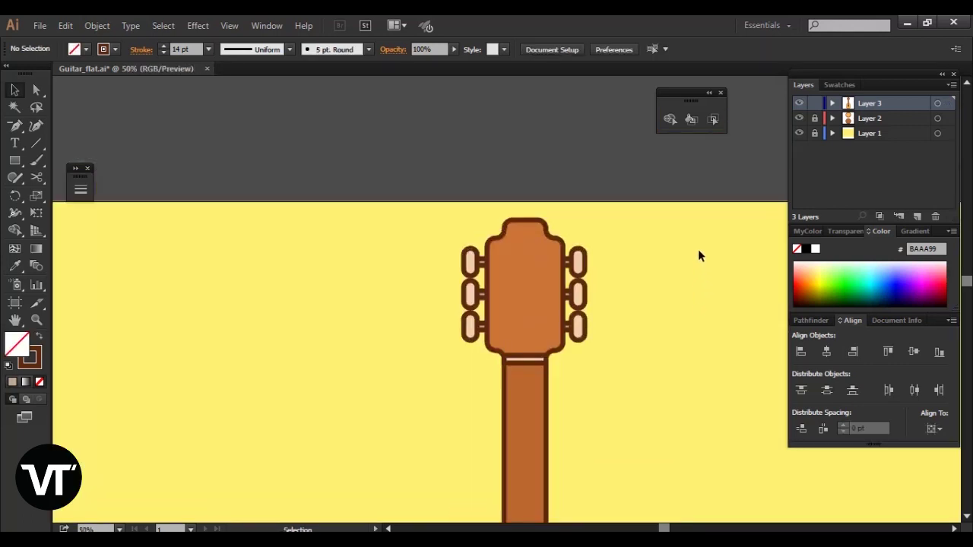
pyautogui.hotkey('ctrl', '+')
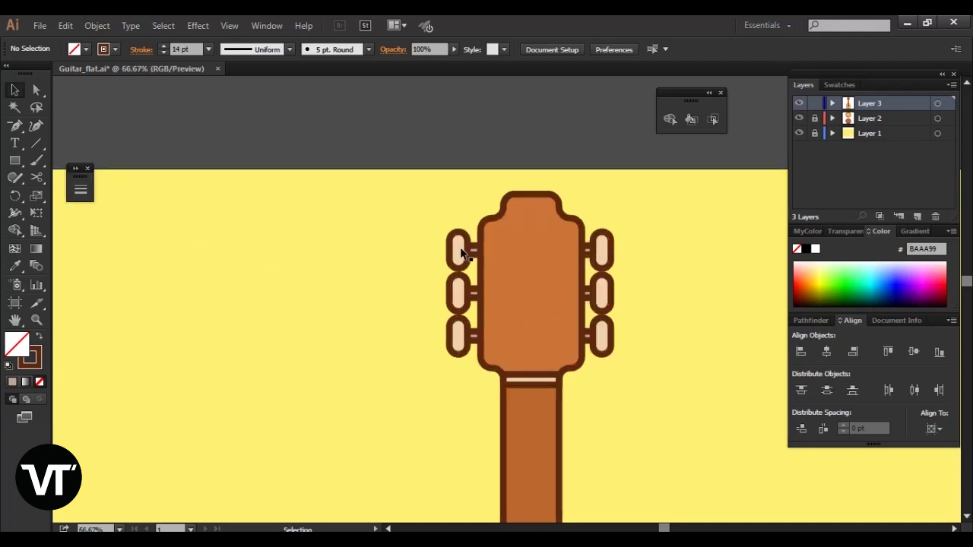
pyautogui.press('a')
pyautogui.click(459, 251)
pyautogui.click(378, 256)
pyautogui.click(208, 50)
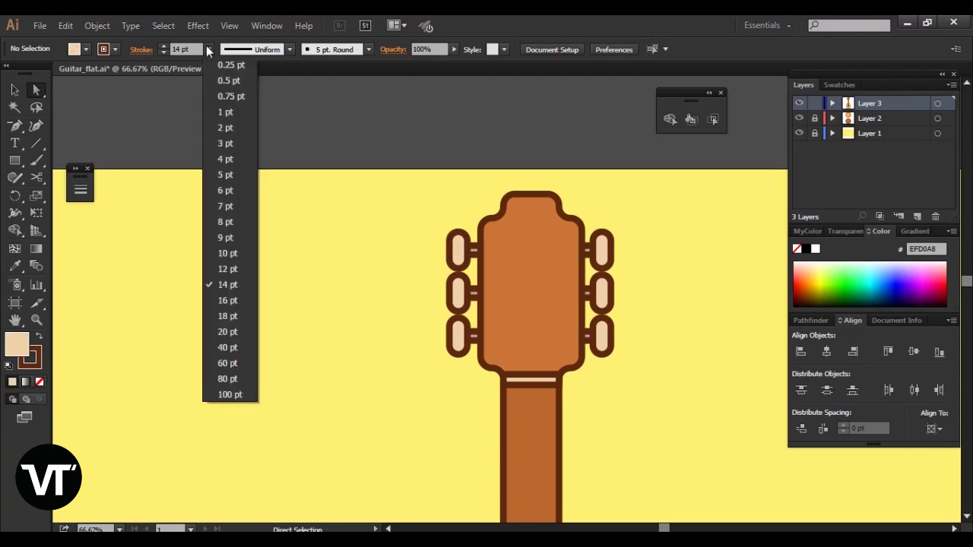
pyautogui.click(232, 239)
pyautogui.hotkey('ctrl', '+')
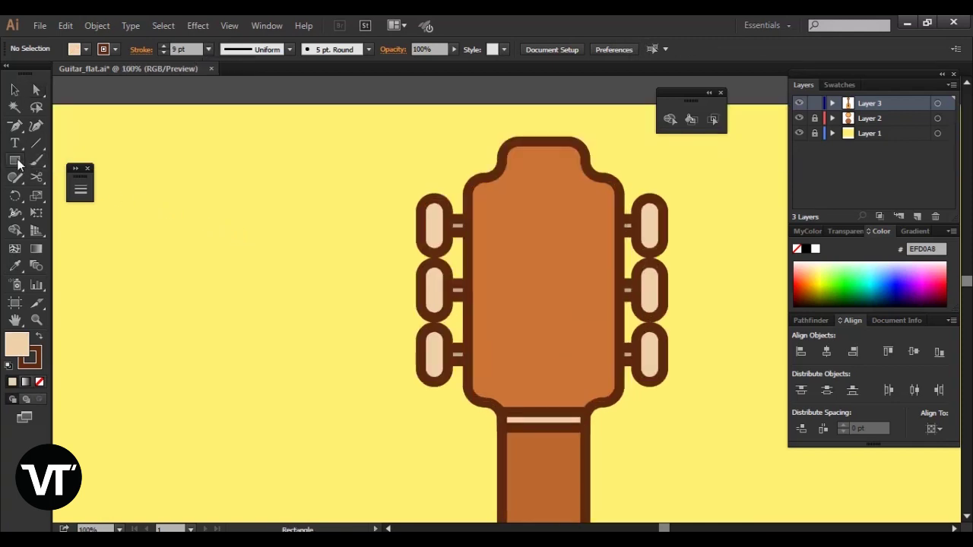
pyautogui.moveTo(14, 161); pyautogui.dragTo(66, 191)
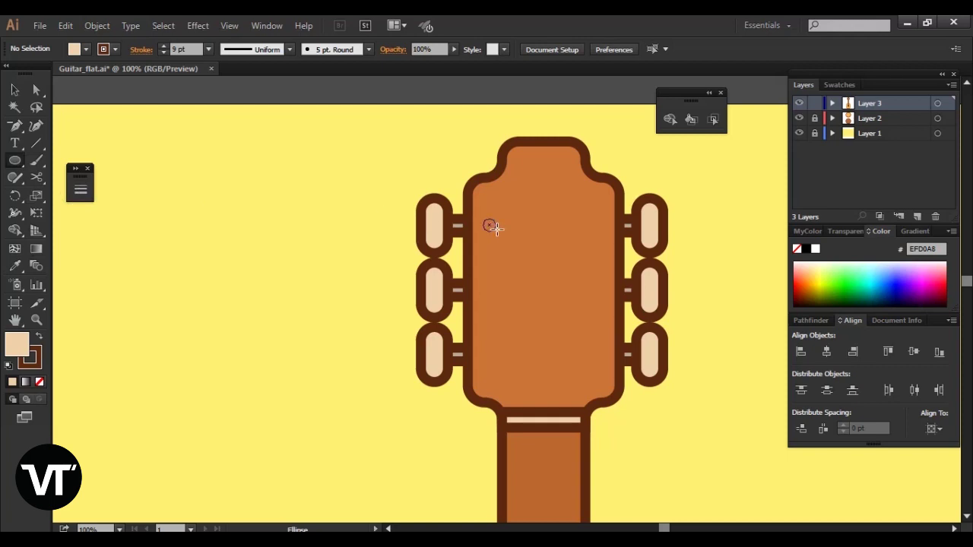
# Draw a small circle beside the top peg and duplicate it into three.
pyautogui.moveTo(495, 228); pyautogui.dragTo(492, 293)
pyautogui.keyDown('ctrl'); pyautogui.click(323, 176); pyautogui.keyUp('ctrl')
pyautogui.press('v')
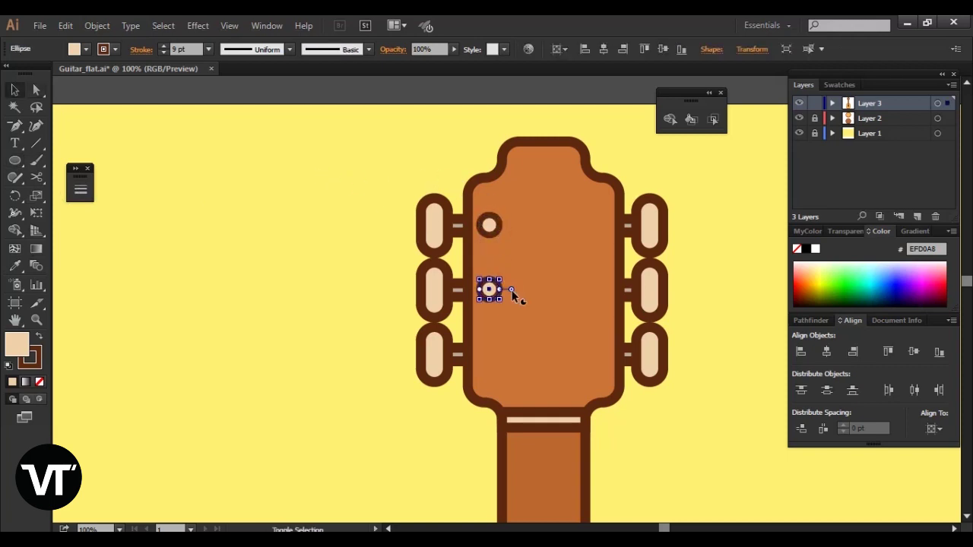
pyautogui.hotkey('ctrl', 'd')
# Centre the three circles on the left peg column, using the peg group as key object.
pyautogui.keyDown('shift'); pyautogui.click(493, 288); pyautogui.keyUp('shift')
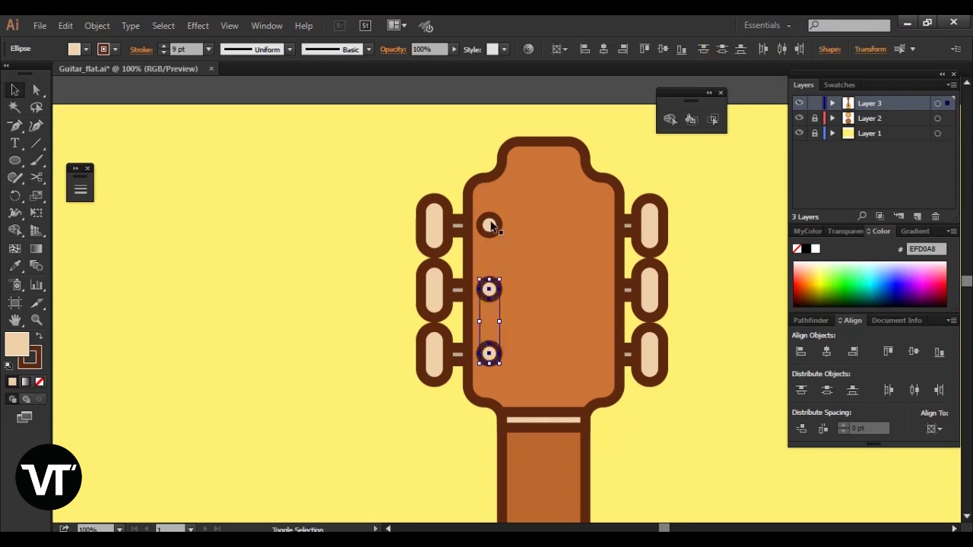
pyautogui.keyDown('shift'); pyautogui.click(491, 222); pyautogui.keyUp('shift')
pyautogui.click(443, 227)
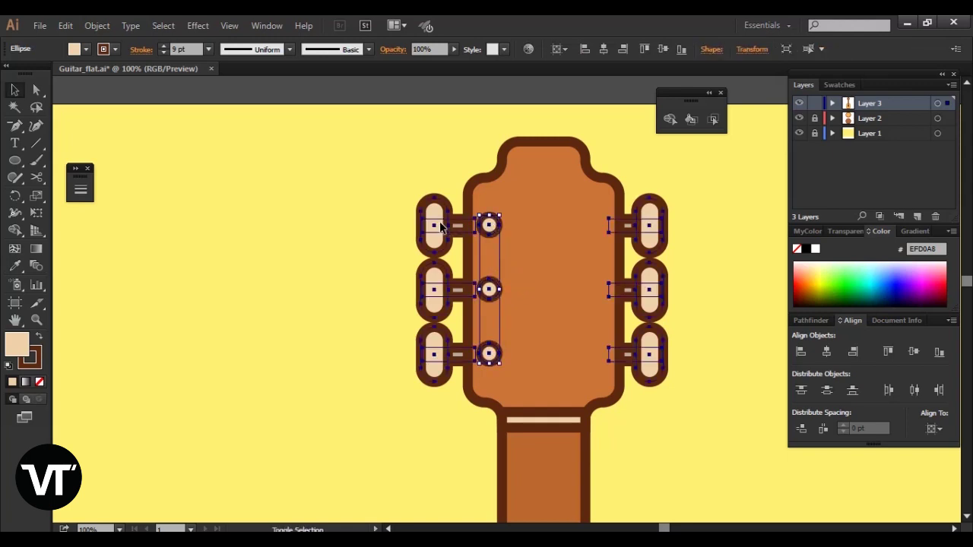
pyautogui.click(445, 226)
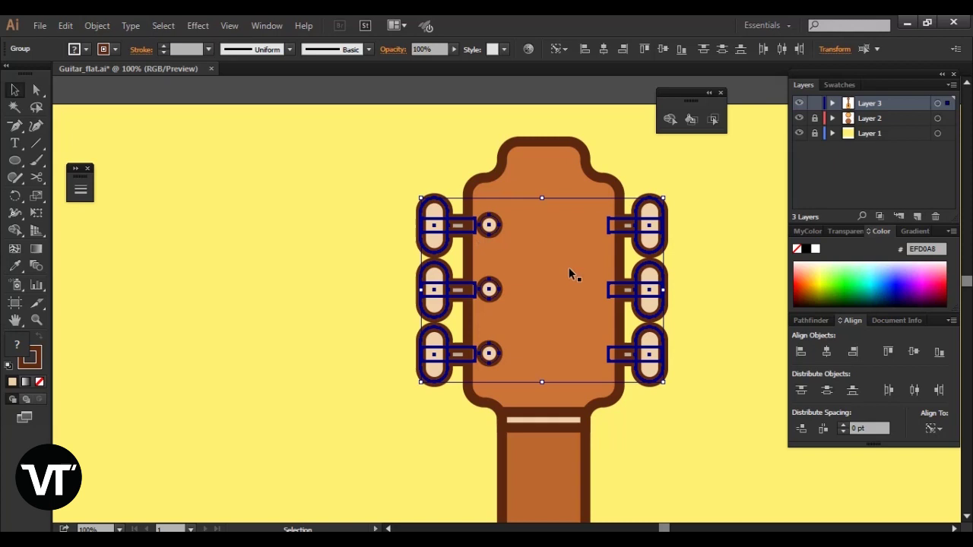
pyautogui.click(828, 351)
pyautogui.hotkey('ctrl', 'z')
pyautogui.hotkey('ctrl', 'z')
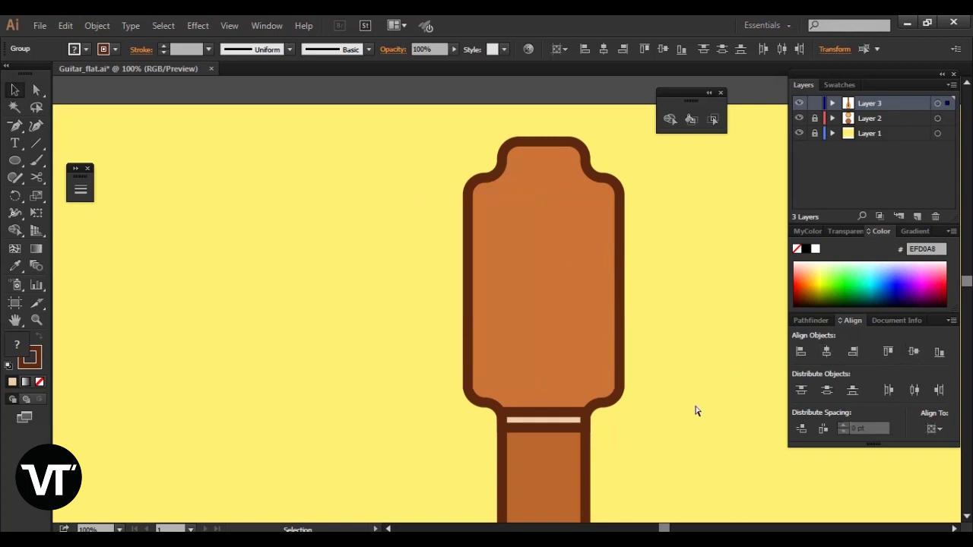
pyautogui.hotkey('ctrl', 'shift', 'z')
pyautogui.click(647, 226)
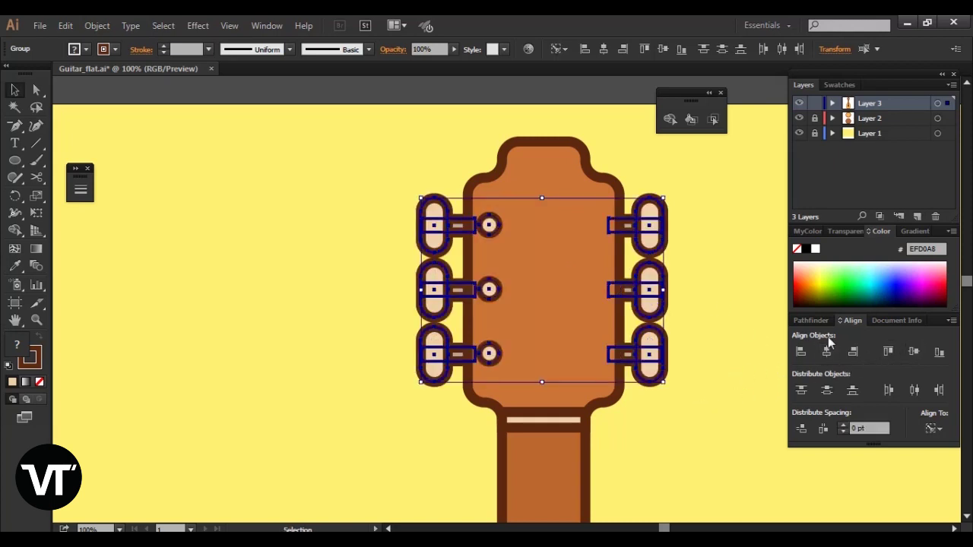
pyautogui.click(915, 352)
pyautogui.click(682, 422)
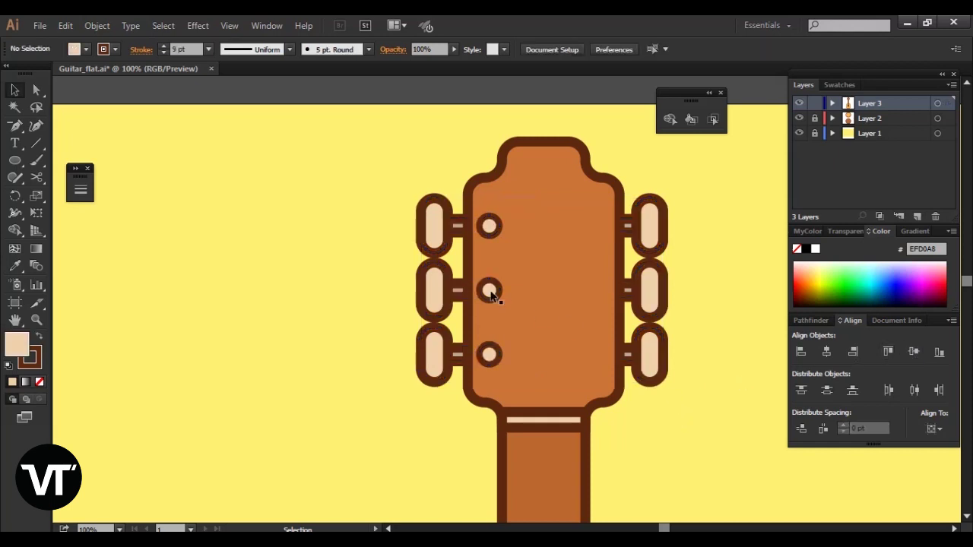
# Copy the three circles across to the right peg column, making six.
pyautogui.moveTo(493, 291); pyautogui.dragTo(601, 304)
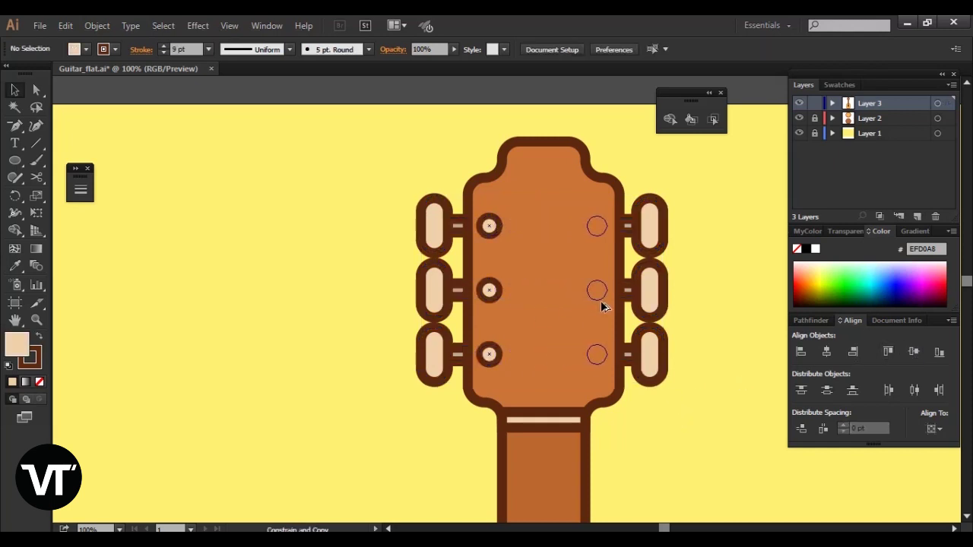
pyautogui.moveTo(479, 217); pyautogui.dragTo(502, 357)
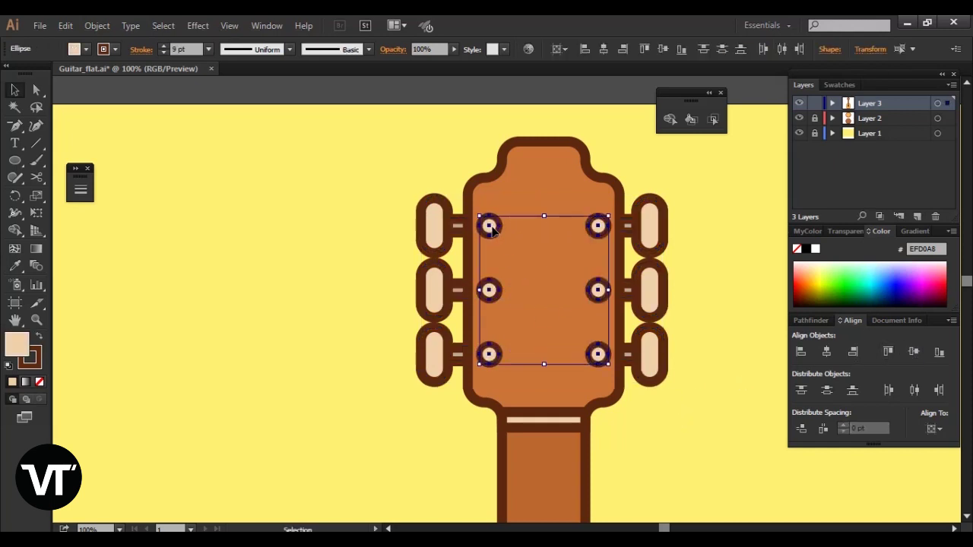
pyautogui.click(827, 351)
pyautogui.hotkey('ctrl', 'z')
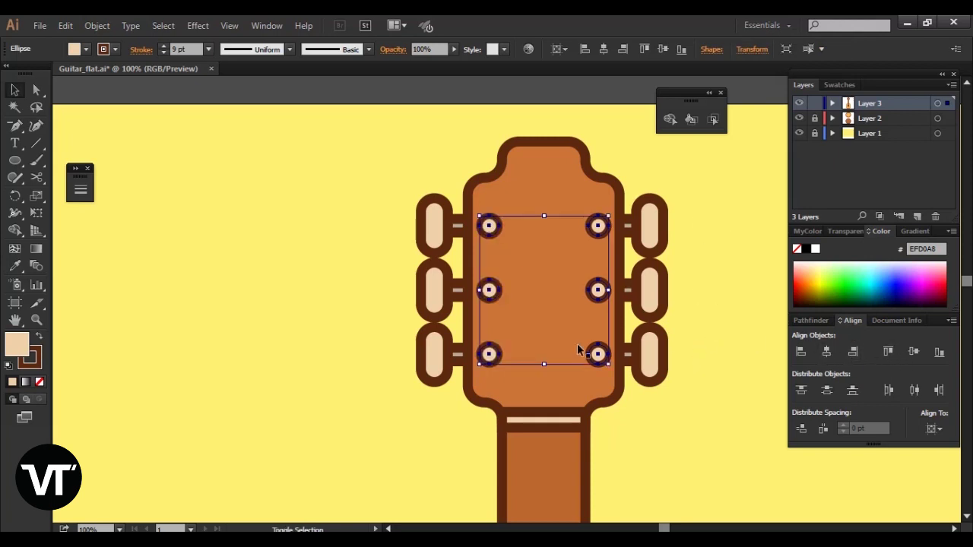
pyautogui.keyDown('shift'); pyautogui.click(558, 341); pyautogui.keyUp('shift')
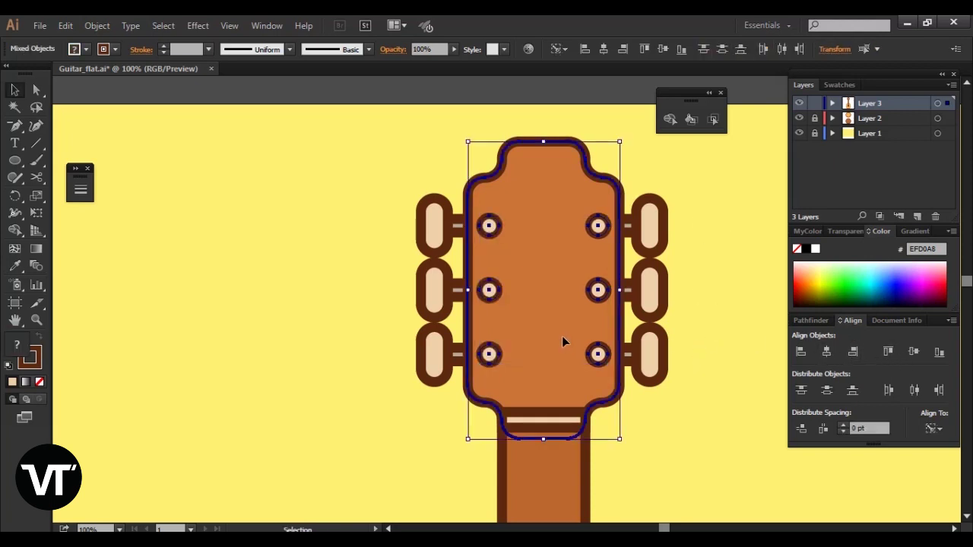
pyautogui.click(659, 419)
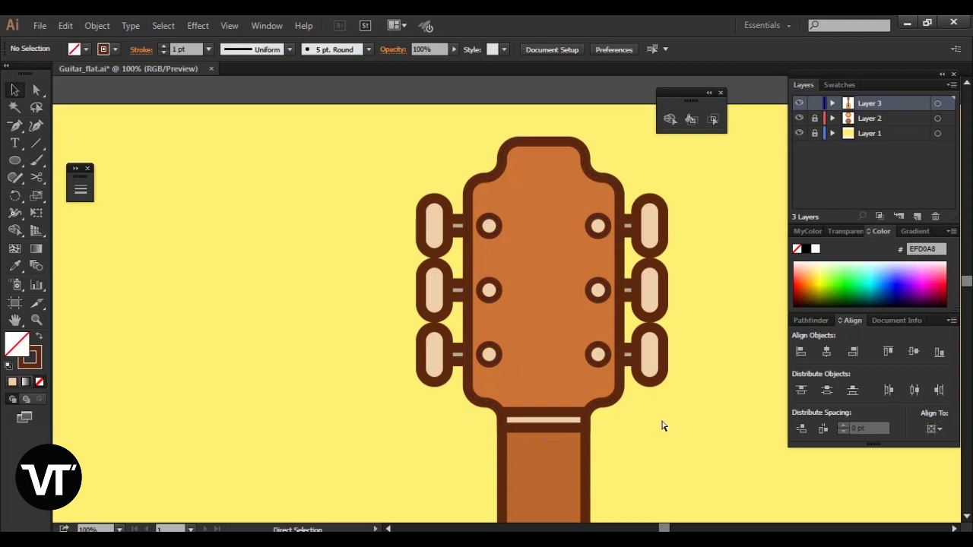
pyautogui.hotkey('ctrl', '-')
pyautogui.hotkey('ctrl', '-')
pyautogui.hotkey('ctrl', '-')
pyautogui.hotkey('ctrl', '-')
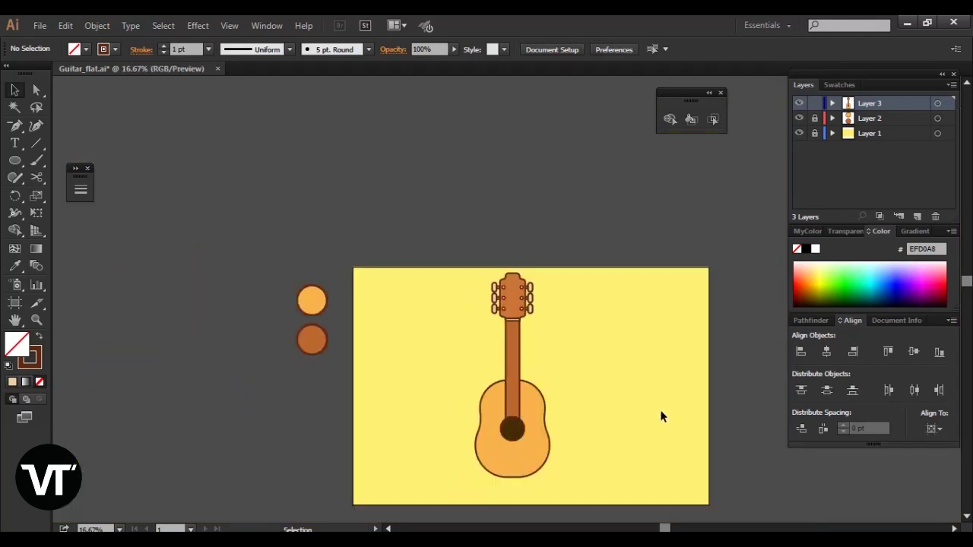
# Enlarge the guitar body slightly around its centre, then recentre the view.
pyautogui.click(547, 414)
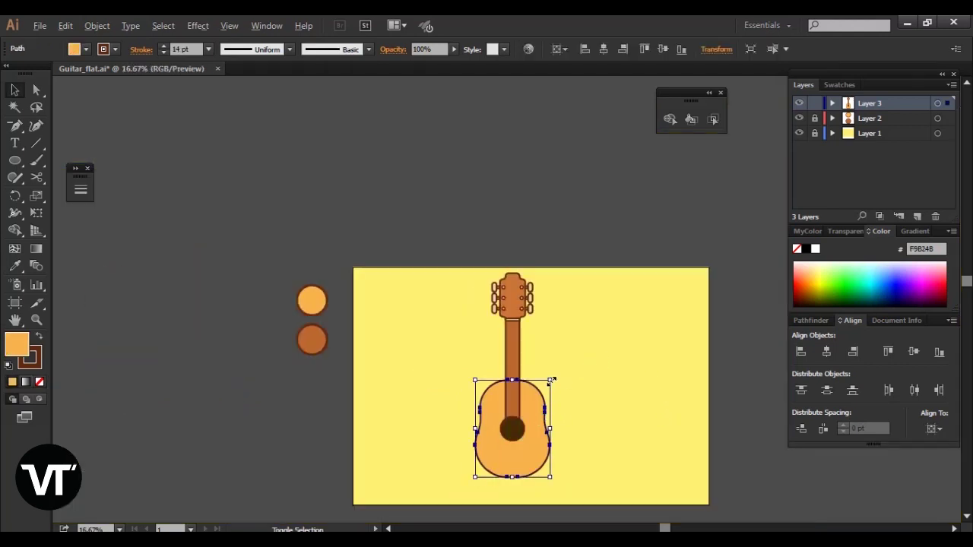
pyautogui.moveTo(552, 380); pyautogui.dragTo(555, 378)
pyautogui.click(582, 386)
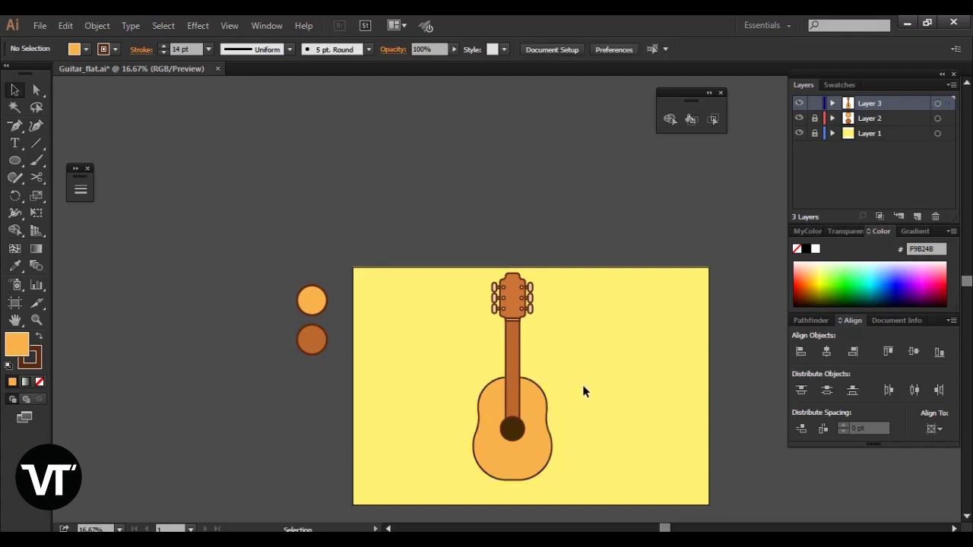
pyautogui.press('h')
pyautogui.moveTo(586, 405)
pyautogui.mouseDown()
pyautogui.moveTo(580, 311)
pyautogui.moveTo(583, 332)
pyautogui.mouseUp()
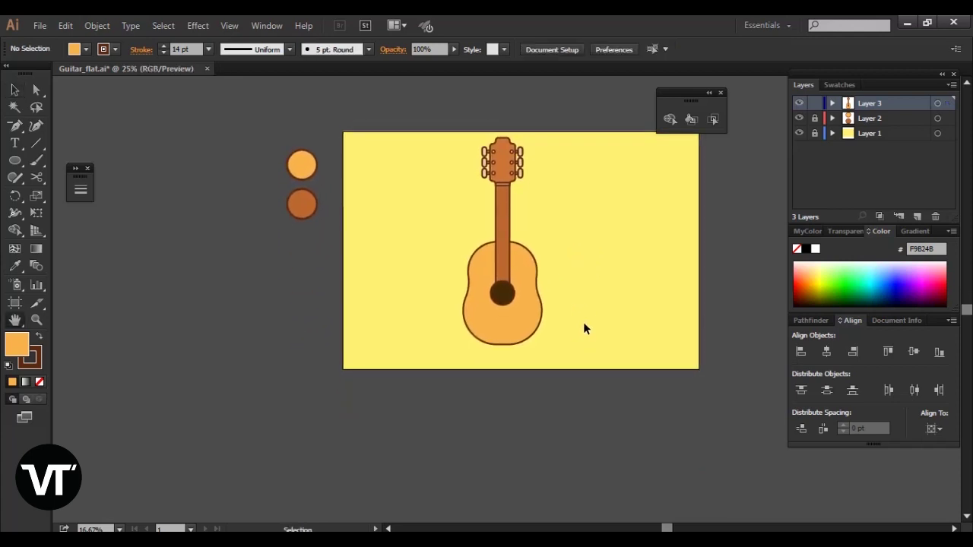
pyautogui.hotkey('ctrl', '+')
# Check the neck's colour and zoom in closer on the guitar body.
pyautogui.press('a')
pyautogui.click(506, 250)
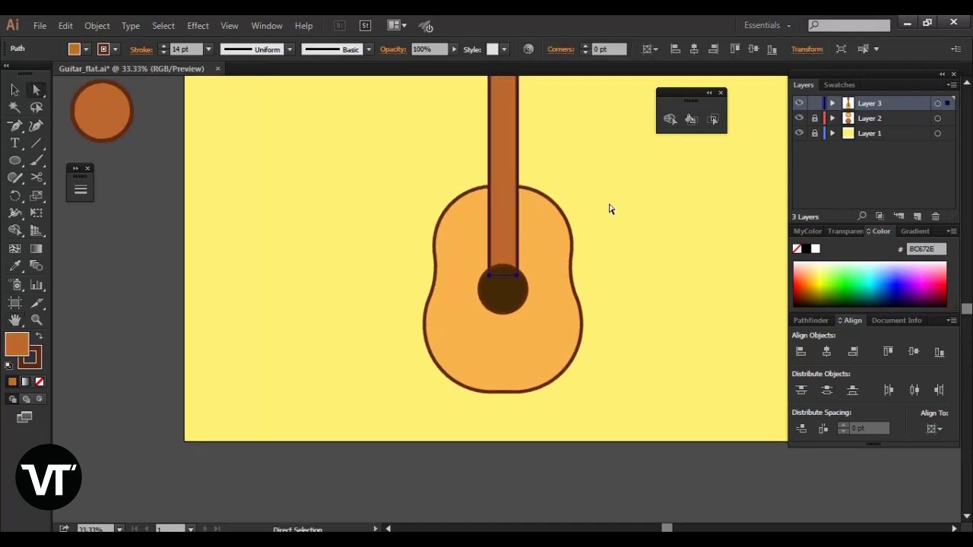
pyautogui.click(610, 208)
pyautogui.moveTo(614, 233); pyautogui.dragTo(588, 320)
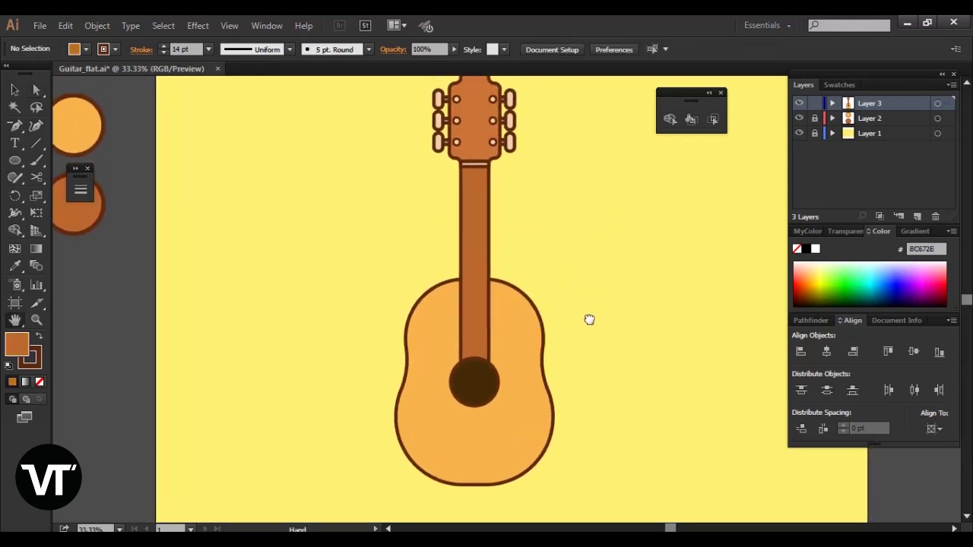
pyautogui.moveTo(586, 310)
pyautogui.mouseDown()
pyautogui.moveTo(601, 267)
pyautogui.moveTo(598, 235)
pyautogui.mouseUp()
pyautogui.hotkey('ctrl', '+')
pyautogui.hotkey('ctrl', '+')
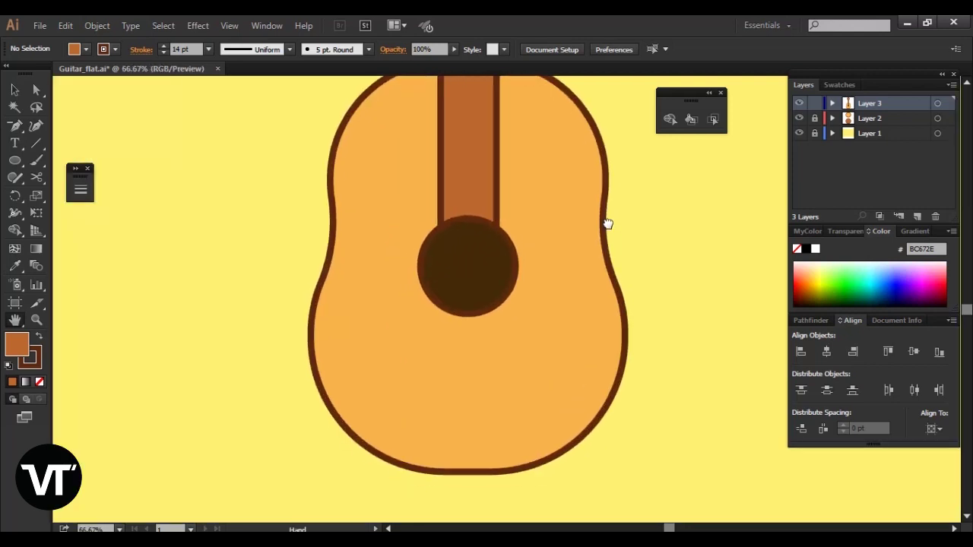
pyautogui.moveTo(601, 267); pyautogui.dragTo(578, 238)
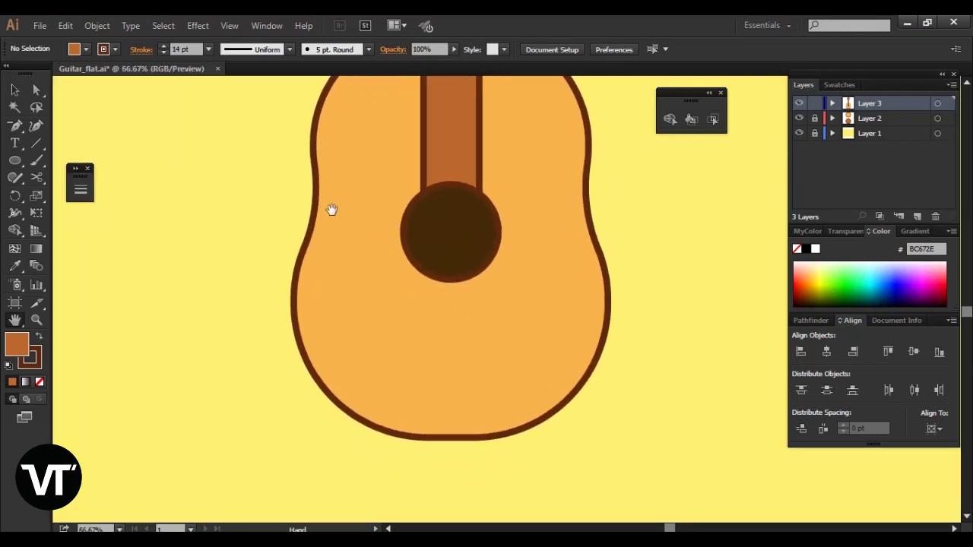
pyautogui.moveTo(17, 161); pyautogui.dragTo(76, 159)
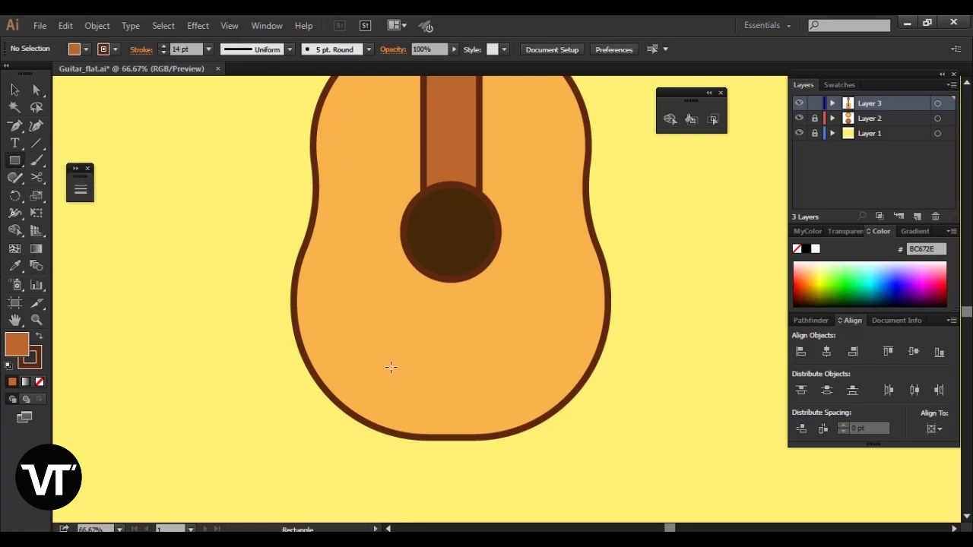
# Draw a thin bridge rectangle, centre it horizontally on the body, and nudge it up.
pyautogui.moveTo(449, 384); pyautogui.dragTo(523, 387)
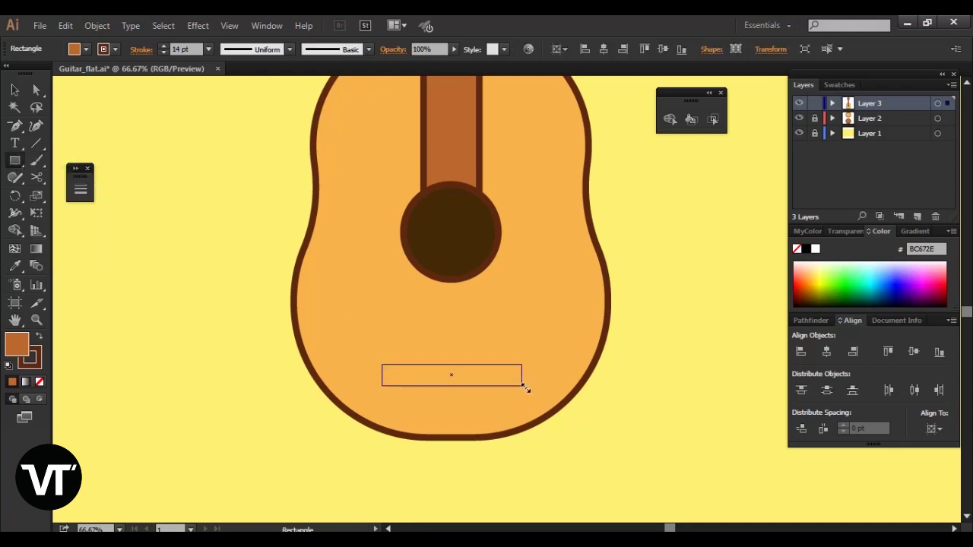
pyautogui.press('v')
pyautogui.hotkey('ctrl', 'a')
pyautogui.click(556, 342)
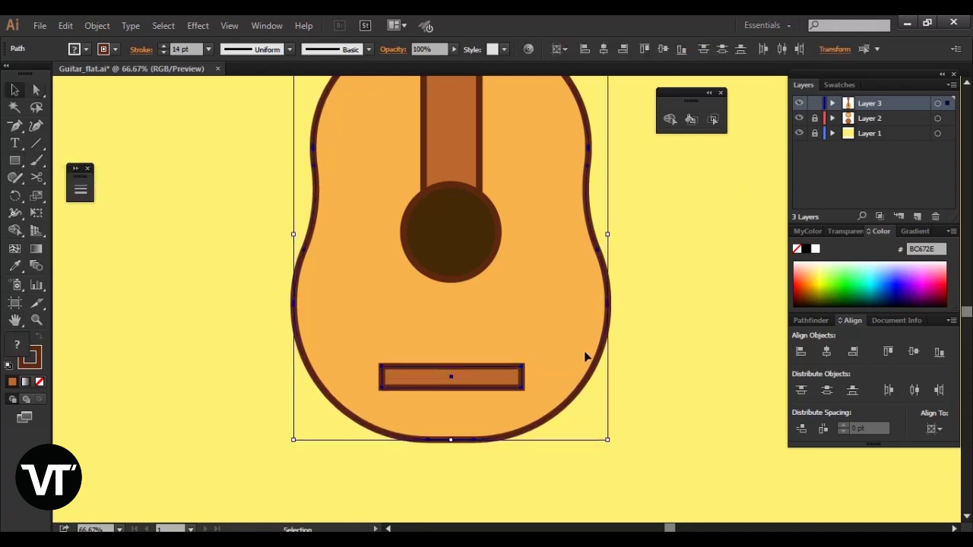
pyautogui.click(825, 354)
pyautogui.click(647, 351)
pyautogui.moveTo(506, 375); pyautogui.dragTo(507, 357)
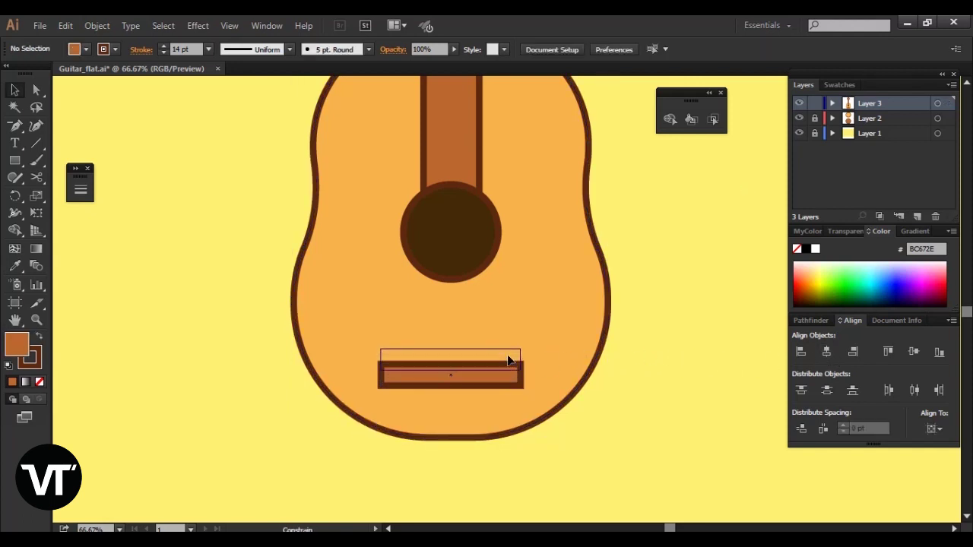
pyautogui.click(650, 342)
# Zoom and pan the view to bring the headstock into view.
pyautogui.hotkey('ctrl', '-')
pyautogui.hotkey('ctrl', '-')
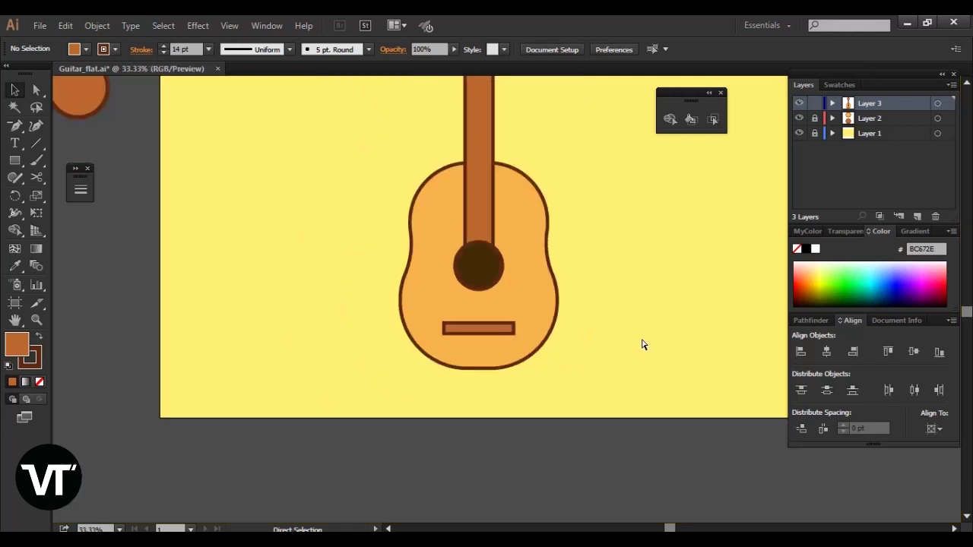
pyautogui.hotkey('ctrl', '-')
pyautogui.hotkey('ctrl', '-')
pyautogui.hotkey('ctrl', '+')
pyautogui.hotkey('ctrl', '+')
pyautogui.hotkey('ctrl', '+')
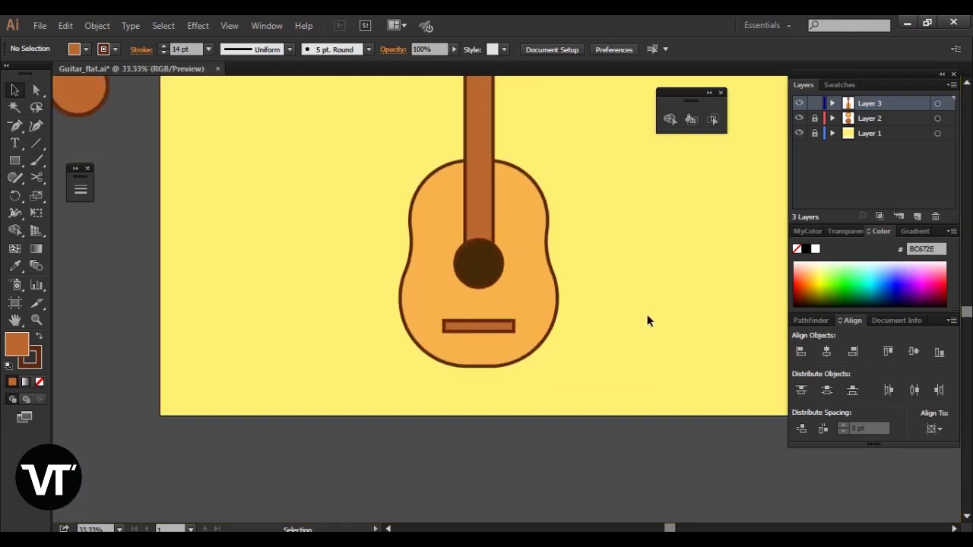
pyautogui.scroll(2, 609, 337)
pyautogui.moveTo(613, 293); pyautogui.dragTo(616, 276)
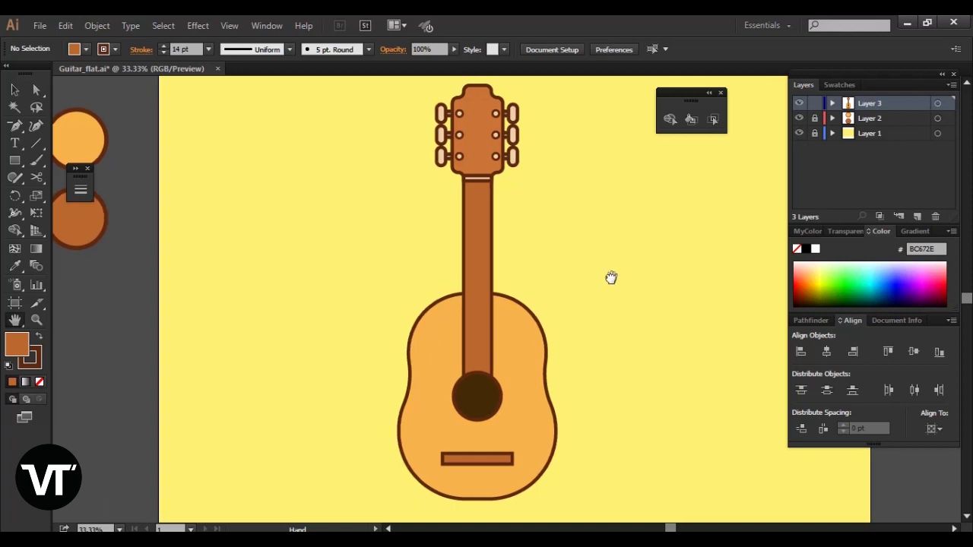
# Draw an unfilled fret line across the upper neck.
pyautogui.hotkey('ctrl', '+')
pyautogui.moveTo(608, 261); pyautogui.dragTo(628, 273)
pyautogui.press('a')
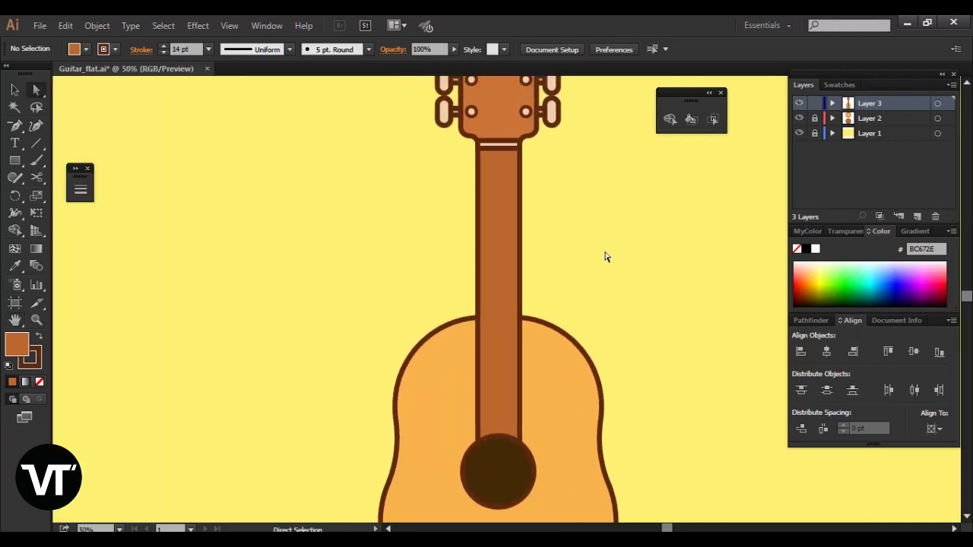
pyautogui.press('/')
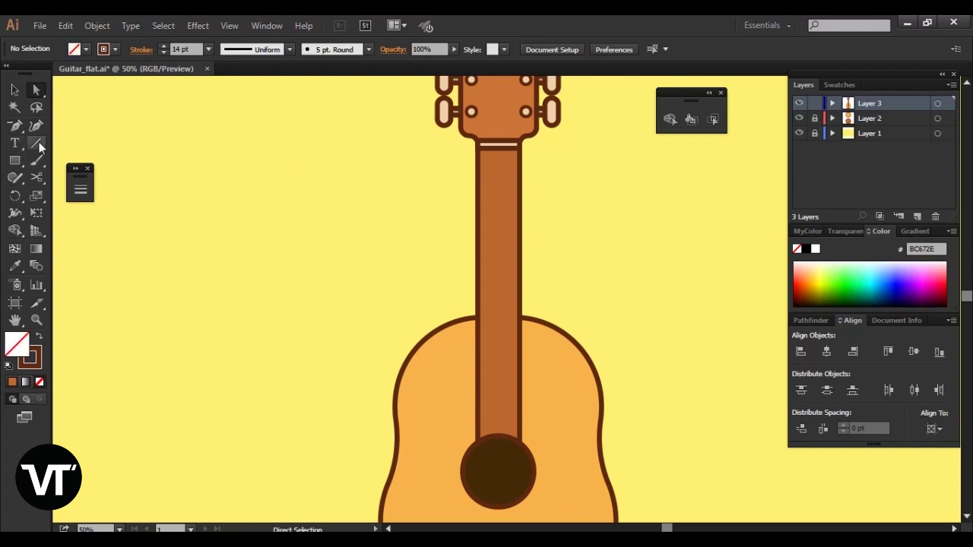
pyautogui.click(37, 143)
pyautogui.moveTo(477, 160)
pyautogui.mouseDown()
pyautogui.moveTo(517, 160)
pyautogui.moveTo(506, 194)
pyautogui.mouseUp()
pyautogui.hotkey('ctrl', 'z')
# Repeat the fret line down the neck toward the sound hole.
pyautogui.press('v')
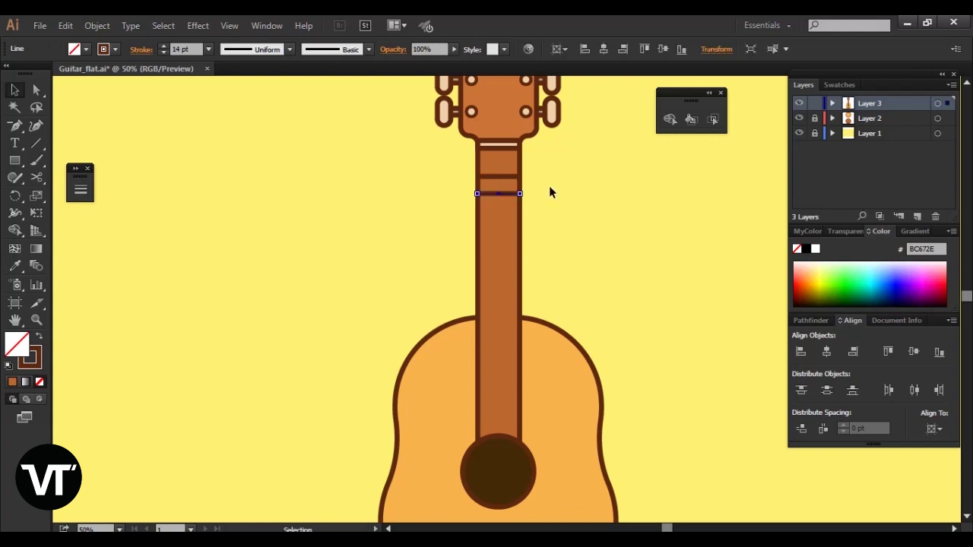
pyautogui.hotkey('ctrl', 'd')
pyautogui.hotkey('ctrl', 'd')
pyautogui.hotkey('ctrl', 'd')
pyautogui.hotkey('ctrl', 'd')
pyautogui.hotkey('ctrl', 'd')
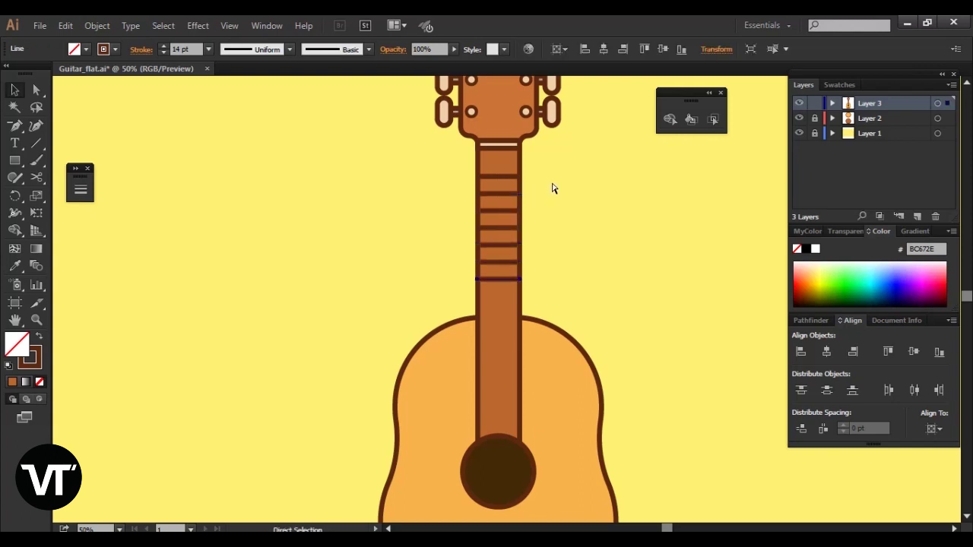
pyautogui.hotkey('ctrl', 'd')
pyautogui.hotkey('ctrl', 'd')
pyautogui.hotkey('ctrl', 'd')
pyautogui.hotkey('ctrl', 'd')
pyautogui.hotkey('ctrl', 'd')
pyautogui.hotkey('ctrl', 'd')
pyautogui.hotkey('ctrl', 'd')
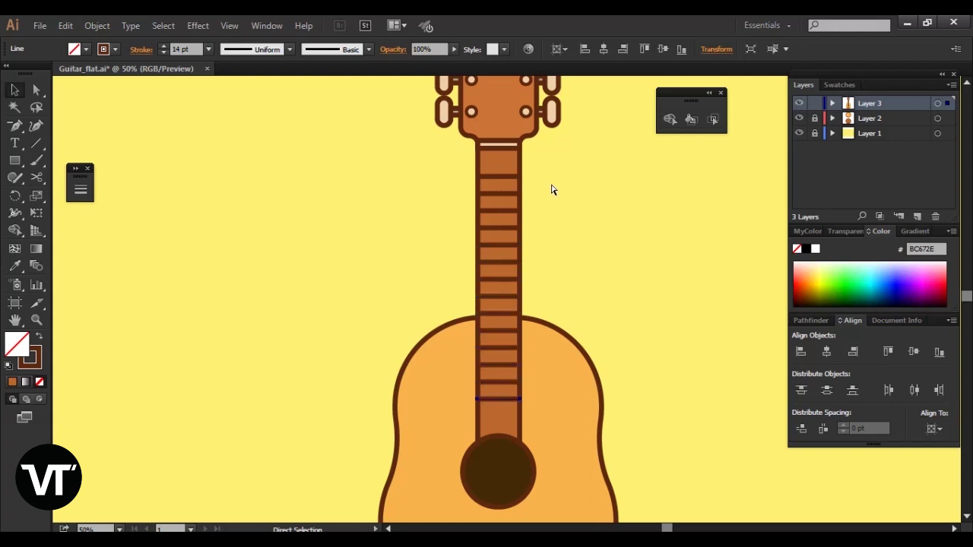
pyautogui.click(557, 188)
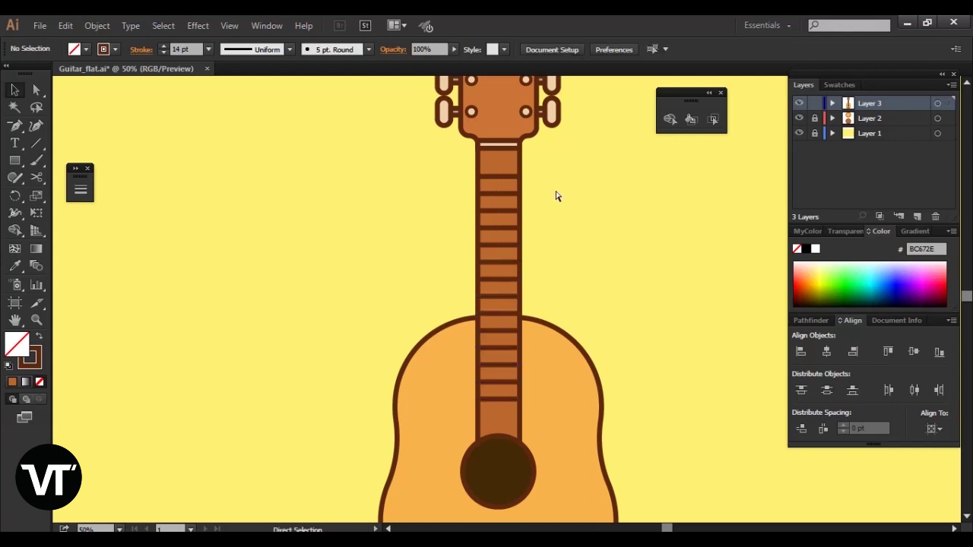
pyautogui.hotkey('ctrl', '-')
pyautogui.hotkey('ctrl', '-')
pyautogui.hotkey('ctrl', '-')
pyautogui.hotkey('ctrl', '-')
pyautogui.hotkey('ctrl', '+')
pyautogui.hotkey('ctrl', '+')
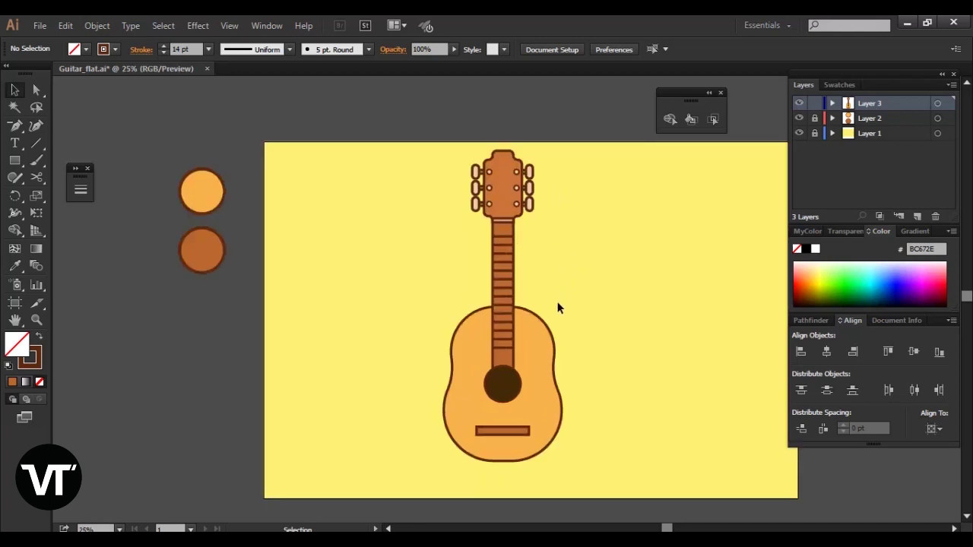
pyautogui.moveTo(557, 308)
pyautogui.mouseDown()
pyautogui.moveTo(556, 281)
pyautogui.moveTo(569, 272)
pyautogui.mouseUp()
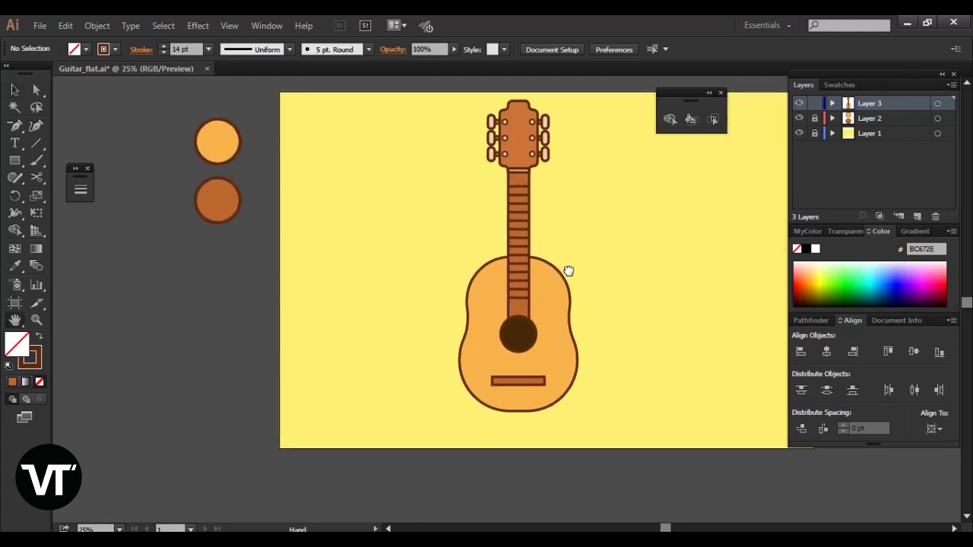
pyautogui.hotkey('ctrl', '+')
pyautogui.hotkey('ctrl', '+')
# Copy the soundhole behind itself and enlarge the copy from its centre into a ring.
pyautogui.press('v')
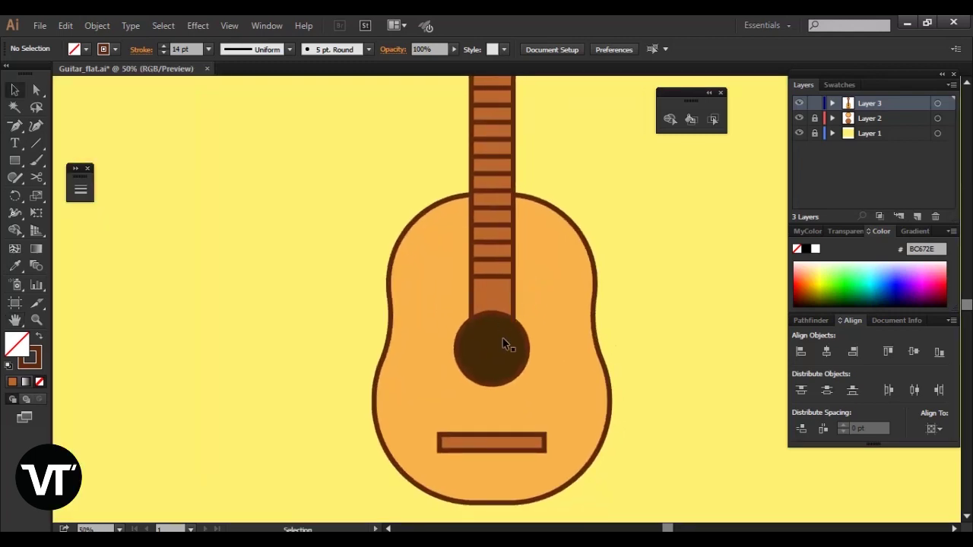
pyautogui.click(503, 346)
pyautogui.press('a')
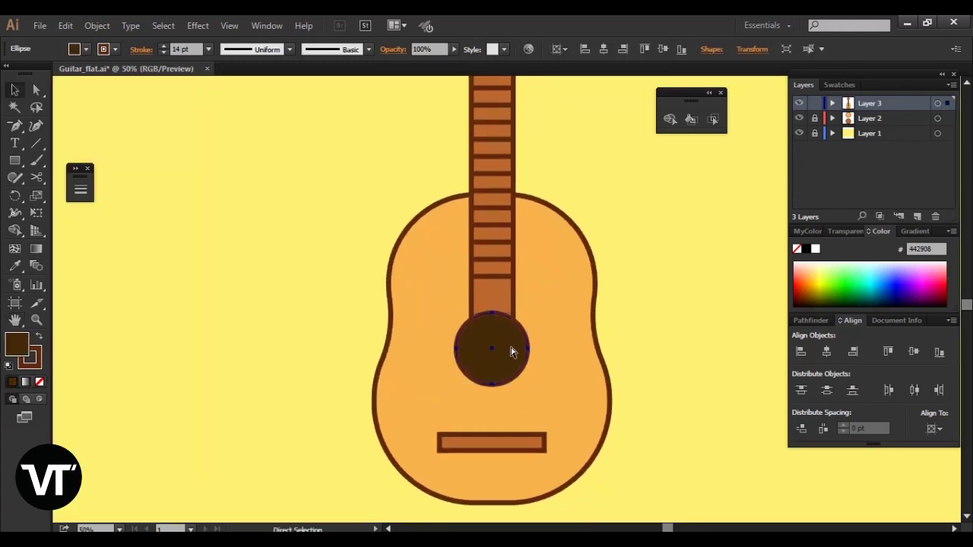
pyautogui.press('v')
pyautogui.moveTo(529, 312); pyautogui.dragTo(549, 294)
pyautogui.press('a')
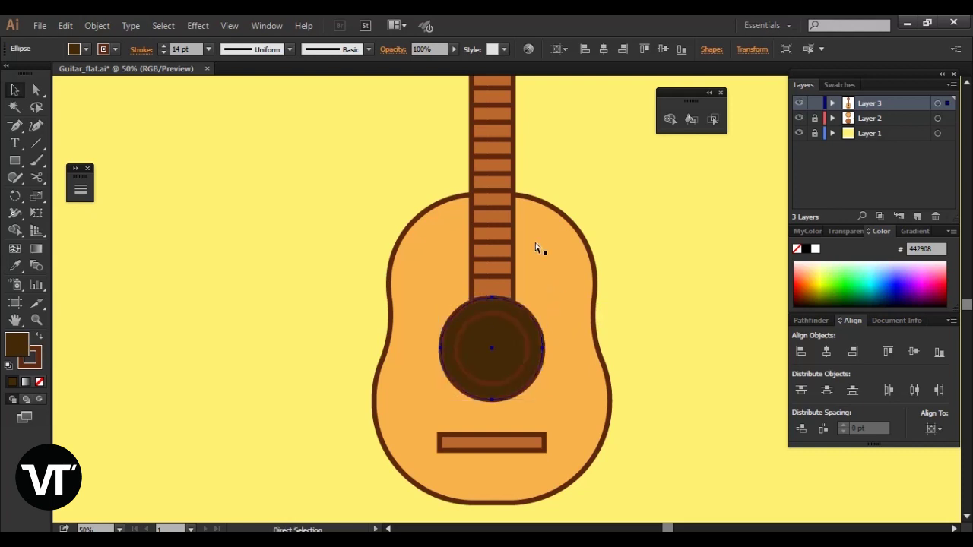
pyautogui.press('v')
# Fill the ring with olive-brown 8C6713.
pyautogui.doubleClick(18, 346)
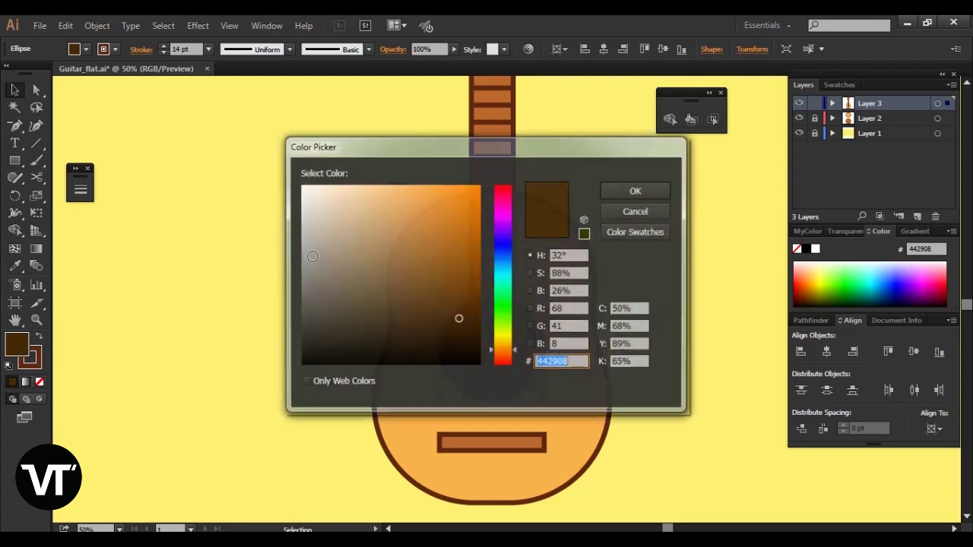
pyautogui.moveTo(458, 319); pyautogui.dragTo(456, 265)
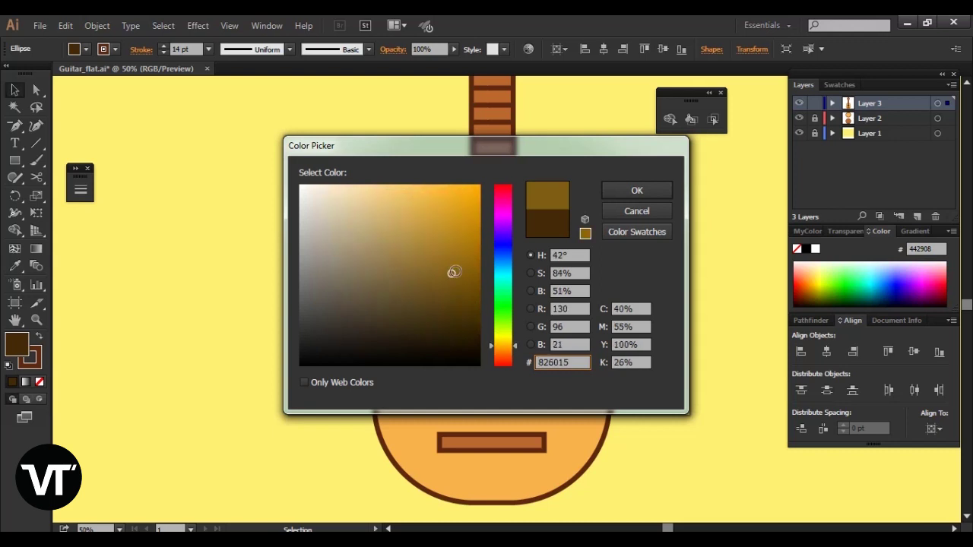
pyautogui.click(637, 190)
pyautogui.press('a')
pyautogui.click(657, 228)
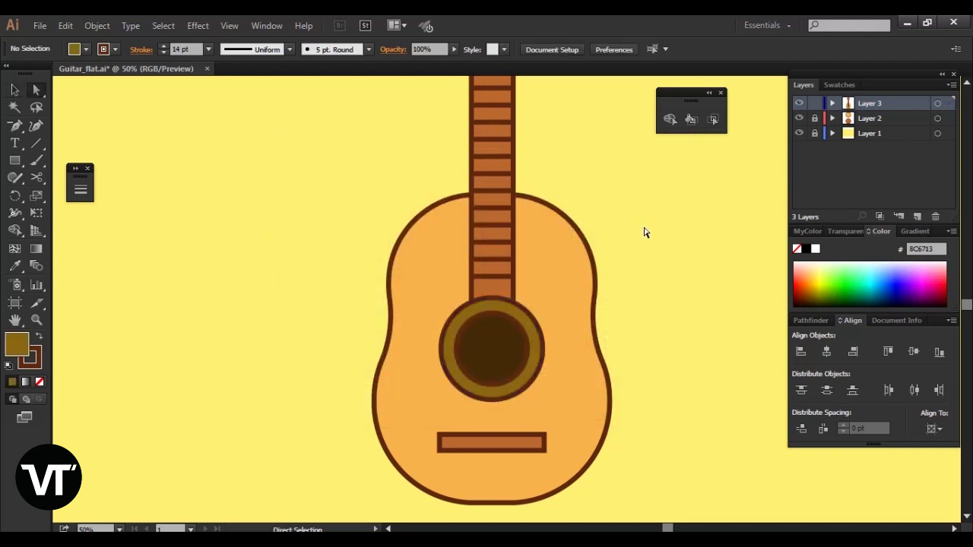
pyautogui.hotkey('ctrl', '-')
pyautogui.hotkey('ctrl', '-')
pyautogui.hotkey('ctrl', '-')
pyautogui.hotkey('ctrl', '-')
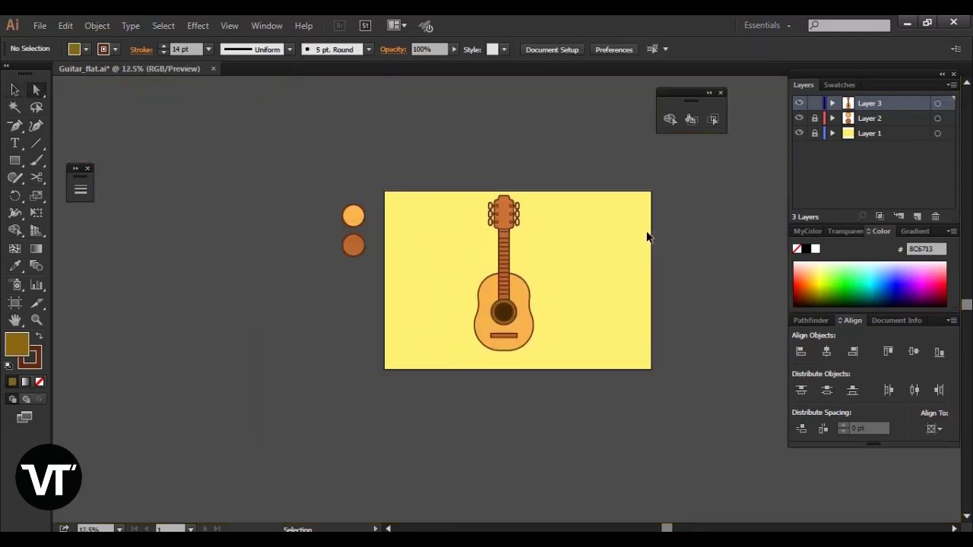
pyautogui.hotkey('ctrl', '+')
pyautogui.hotkey('ctrl', '+')
pyautogui.hotkey('ctrl', '+')
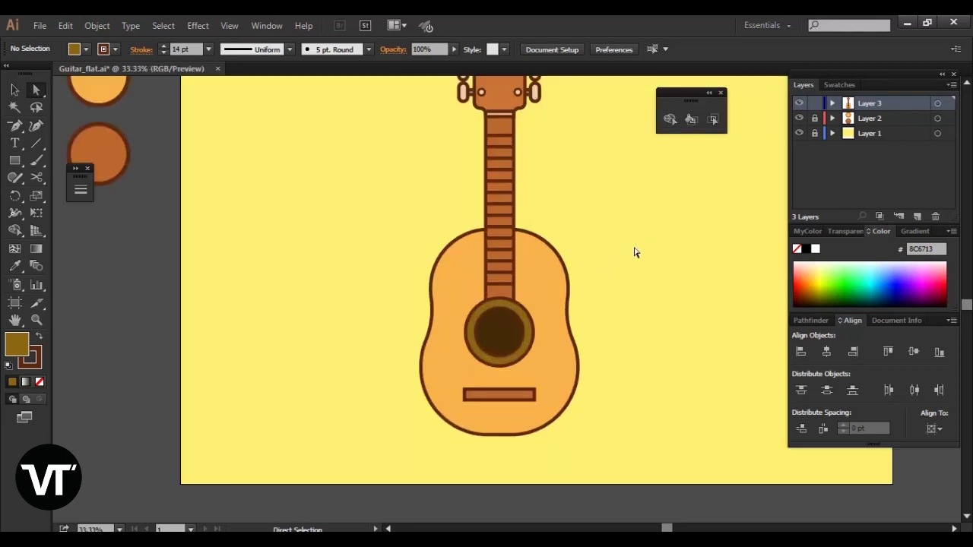
pyautogui.hotkey('ctrl', '+')
pyautogui.hotkey('ctrl', '+')
pyautogui.hotkey('ctrl', '+')
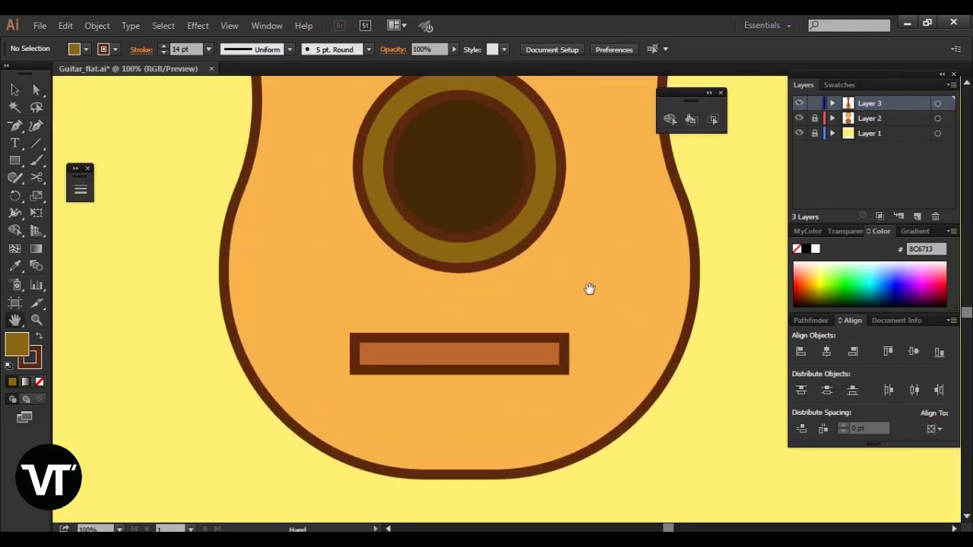
# Round the bridge rectangle's corners to about 20 pt with the corner widget.
pyautogui.moveTo(593, 285); pyautogui.dragTo(596, 280)
pyautogui.press('a')
pyautogui.click(560, 342)
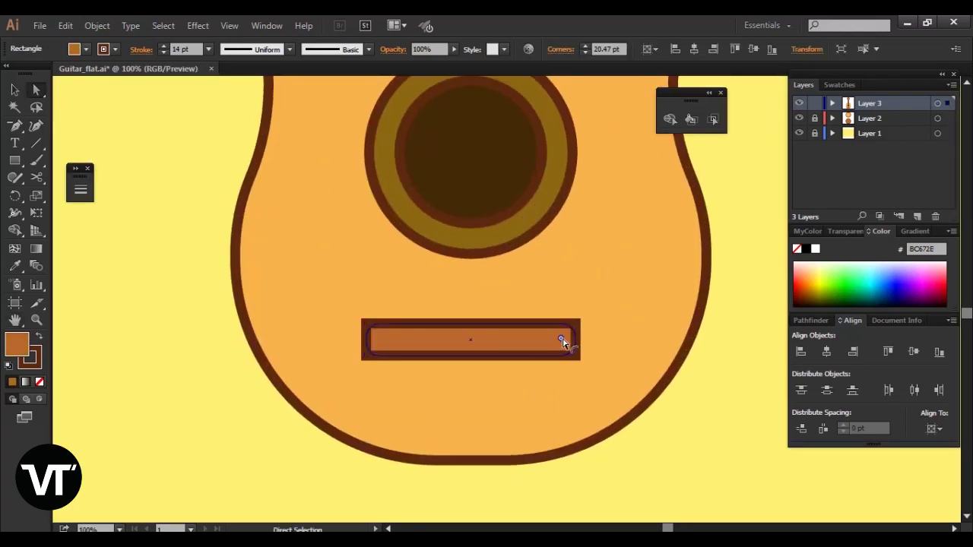
pyautogui.moveTo(567, 341); pyautogui.dragTo(559, 340)
pyautogui.click(685, 412)
pyautogui.hotkey('ctrl', '-')
pyautogui.hotkey('ctrl', '-')
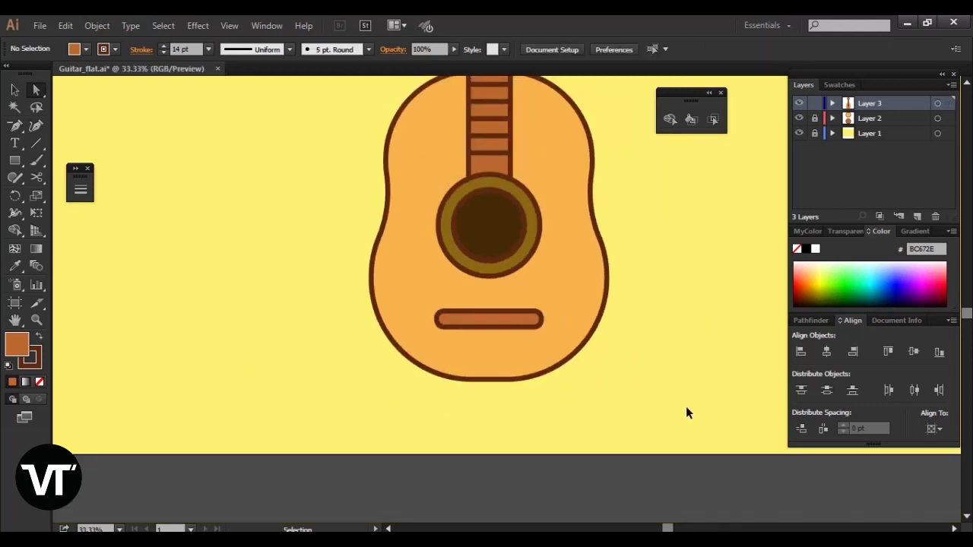
pyautogui.hotkey('ctrl', '-')
pyautogui.hotkey('ctrl', '-')
pyautogui.hotkey('ctrl', '-')
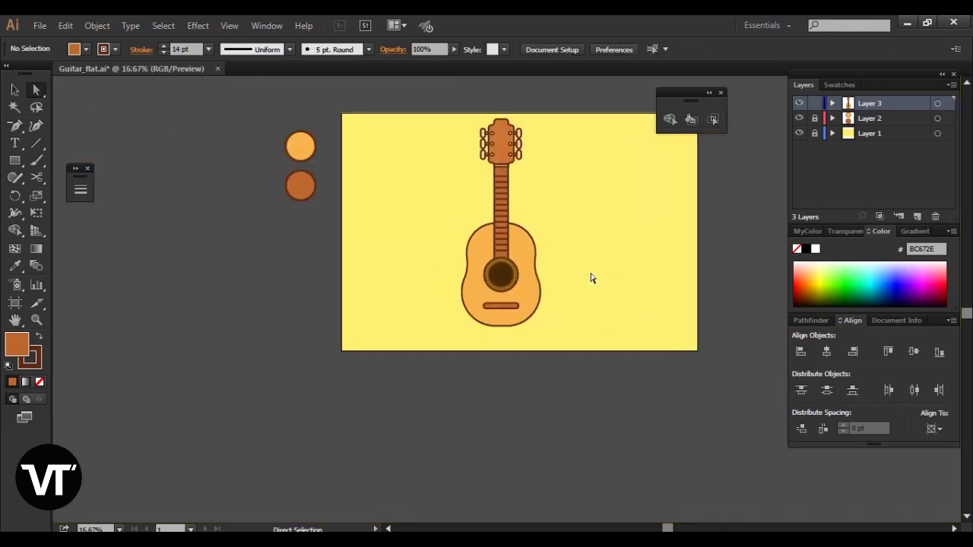
pyautogui.moveTo(592, 278); pyautogui.dragTo(563, 310)
pyautogui.press('v')
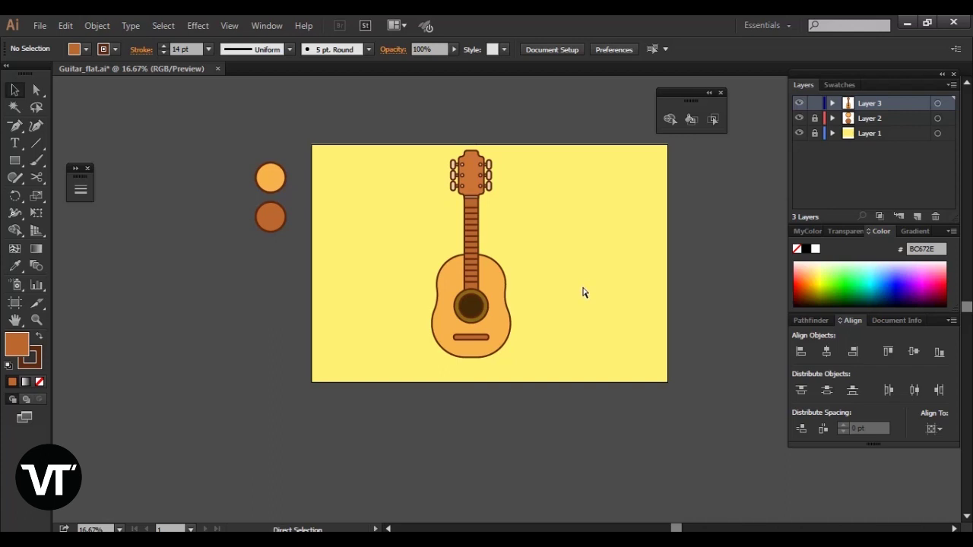
pyautogui.hotkey('ctrl', 'a')
# Group all guitar parts, then try a 45° tilt and revert to upright.
pyautogui.click(586, 285)
pyautogui.hotkey('ctrl', 'a')
pyautogui.hotkey('ctrl', 'g')
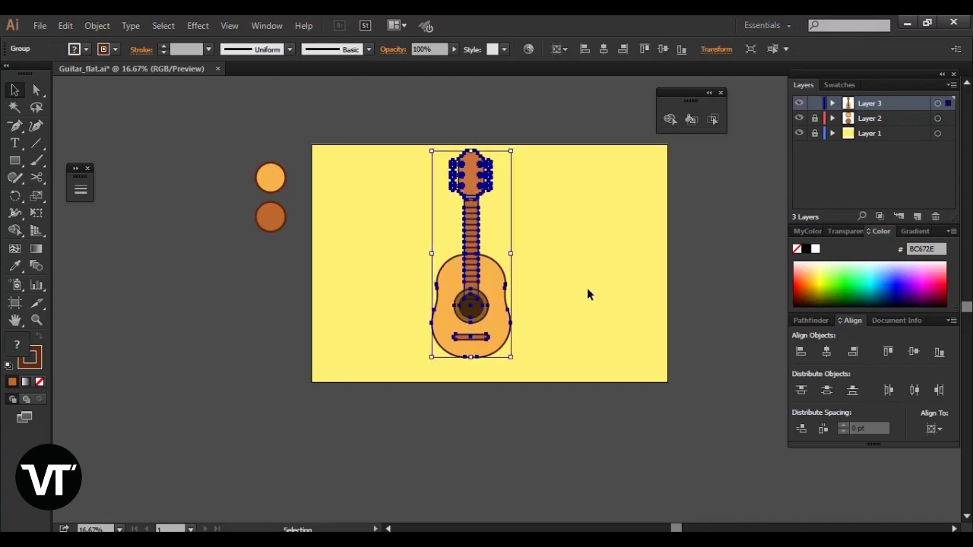
pyautogui.press('r')
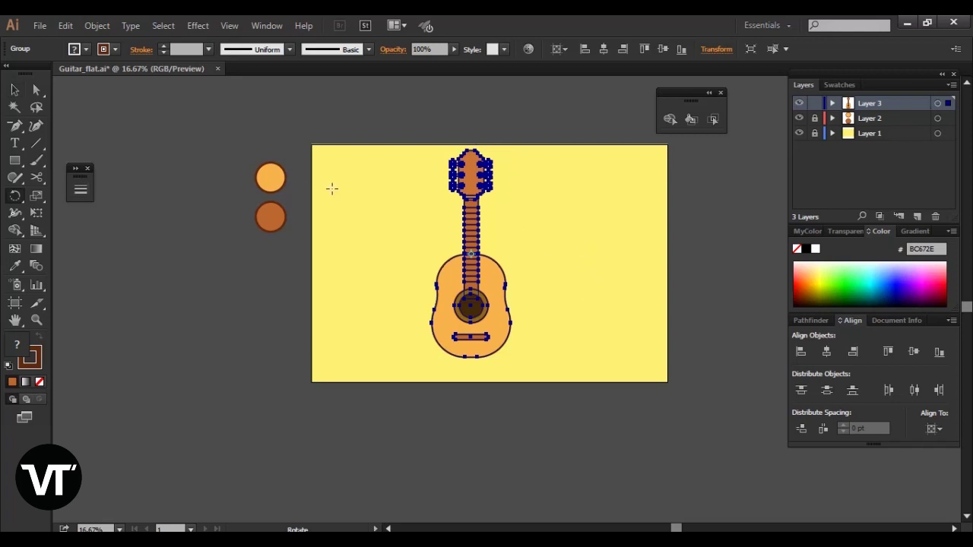
pyautogui.moveTo(586, 256); pyautogui.dragTo(599, 264)
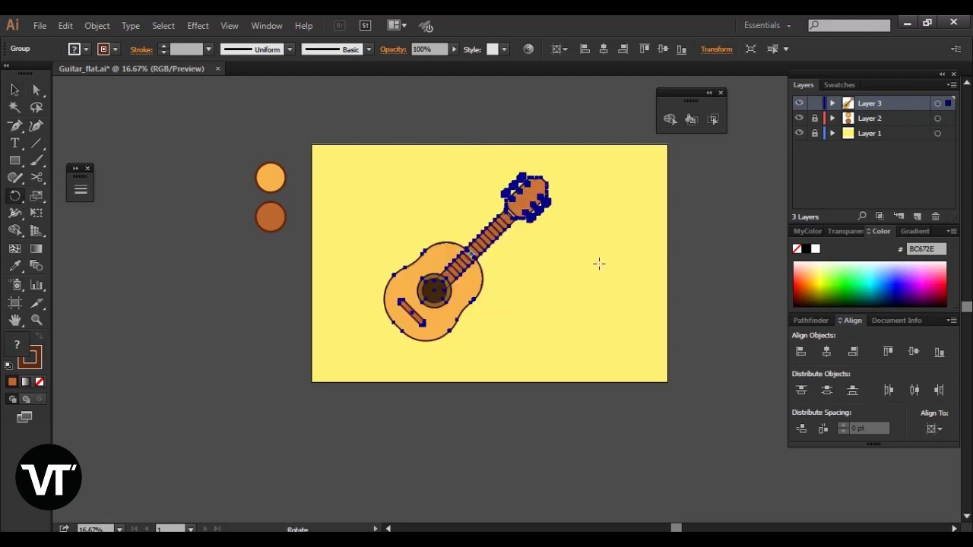
pyautogui.press('v')
pyautogui.click(491, 282)
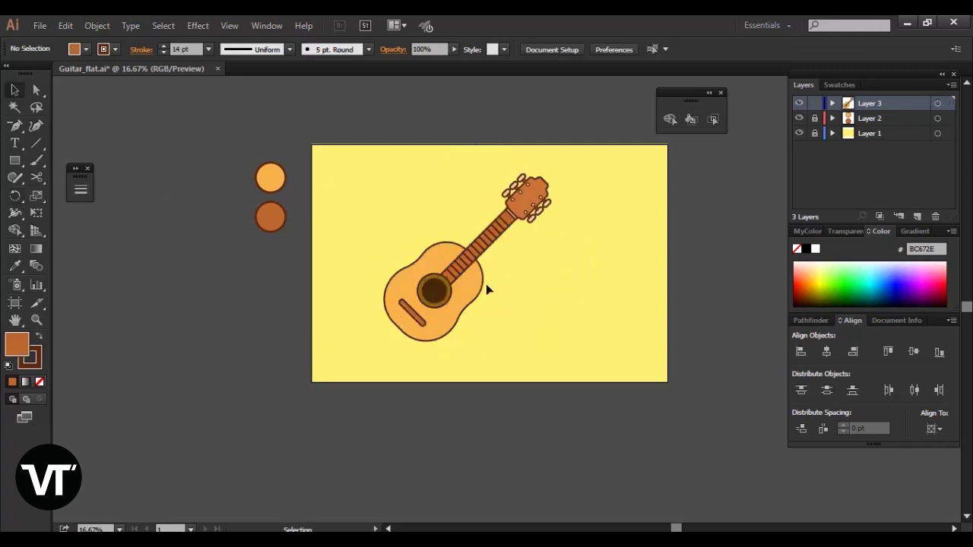
pyautogui.moveTo(486, 286); pyautogui.dragTo(504, 291)
pyautogui.click(582, 289)
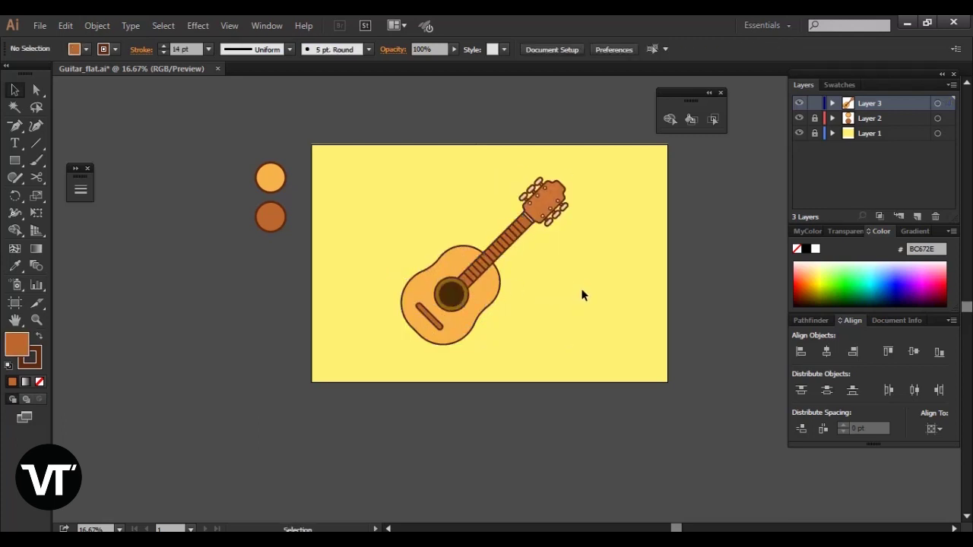
pyautogui.hotkey('ctrl', '-')
pyautogui.hotkey('ctrl', '-')
pyautogui.hotkey('ctrl', '-')
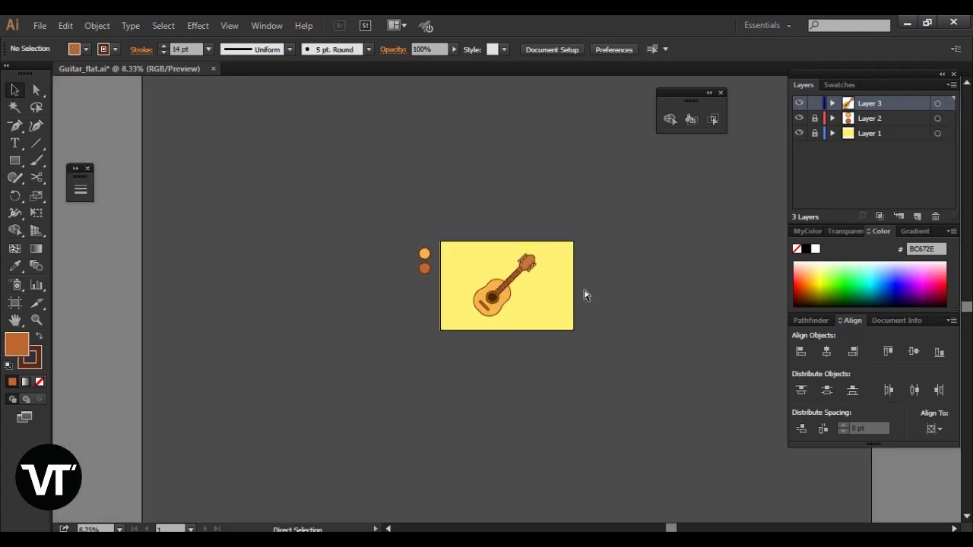
pyautogui.hotkey('ctrl', '+')
pyautogui.hotkey('ctrl', '+')
pyautogui.hotkey('ctrl', '+')
pyautogui.hotkey('ctrl', 'a')
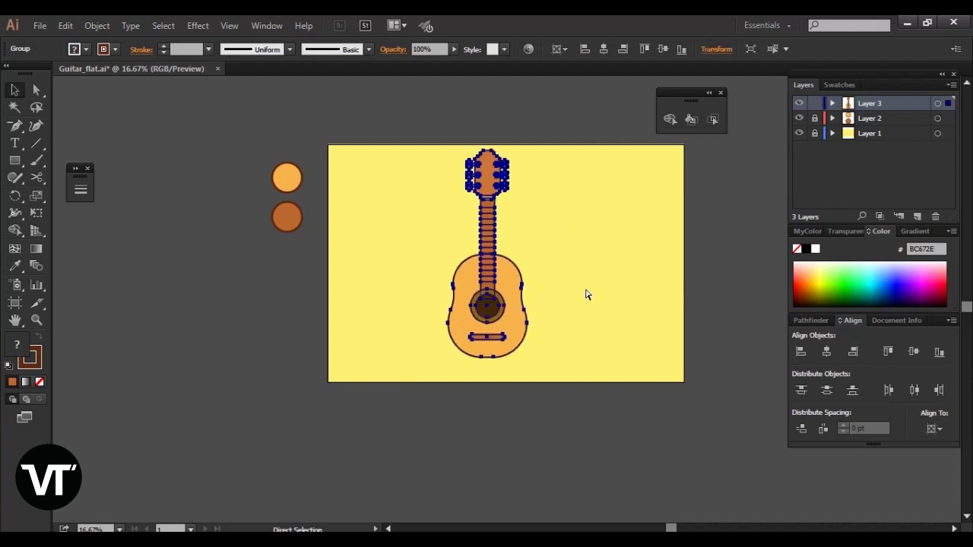
pyautogui.click(586, 294)
# Squeeze the guitar group narrower and centre it horizontally on the artboard.
pyautogui.click(520, 303)
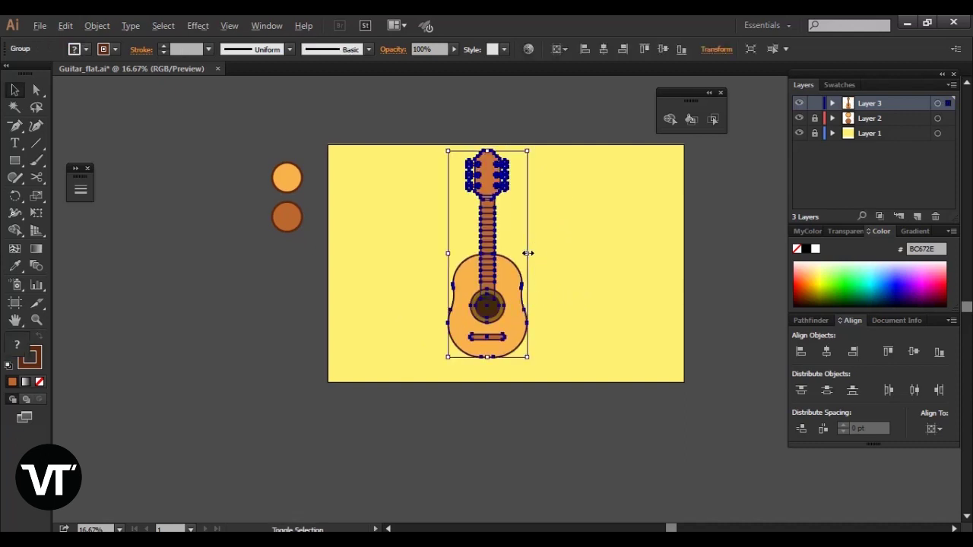
pyautogui.moveTo(528, 253); pyautogui.dragTo(518, 254)
pyautogui.click(550, 262)
pyautogui.click(514, 285)
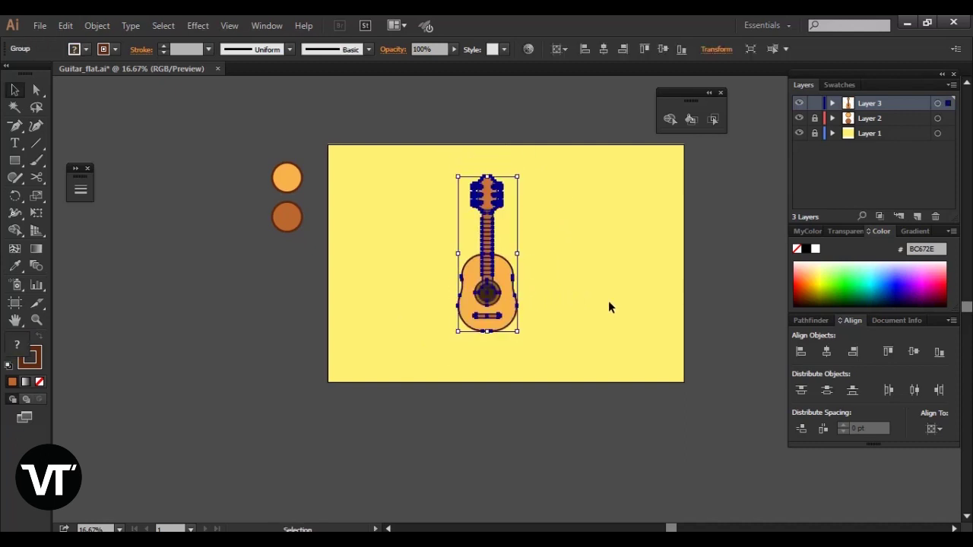
pyautogui.click(827, 351)
pyautogui.click(585, 258)
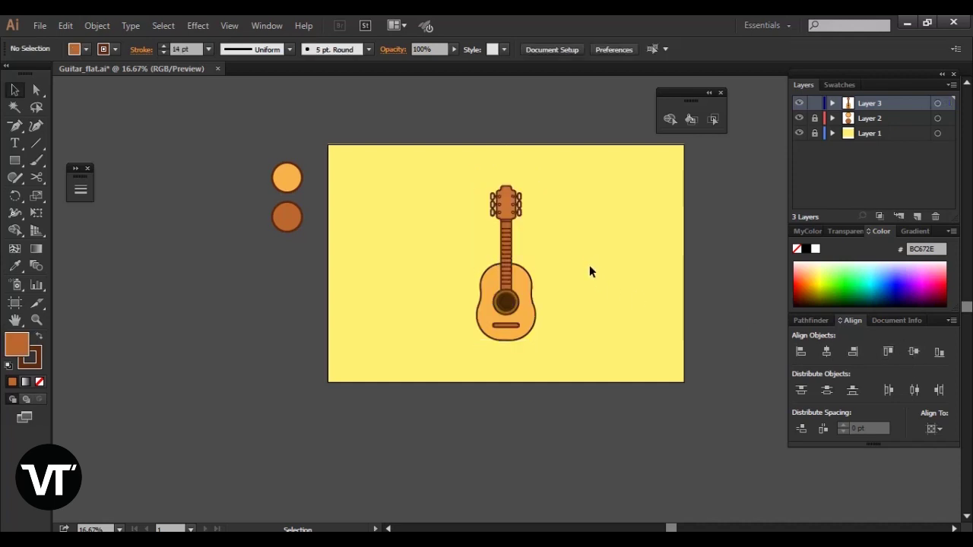
# Widen the guitar group slightly.
pyautogui.hotkey('ctrl', '+')
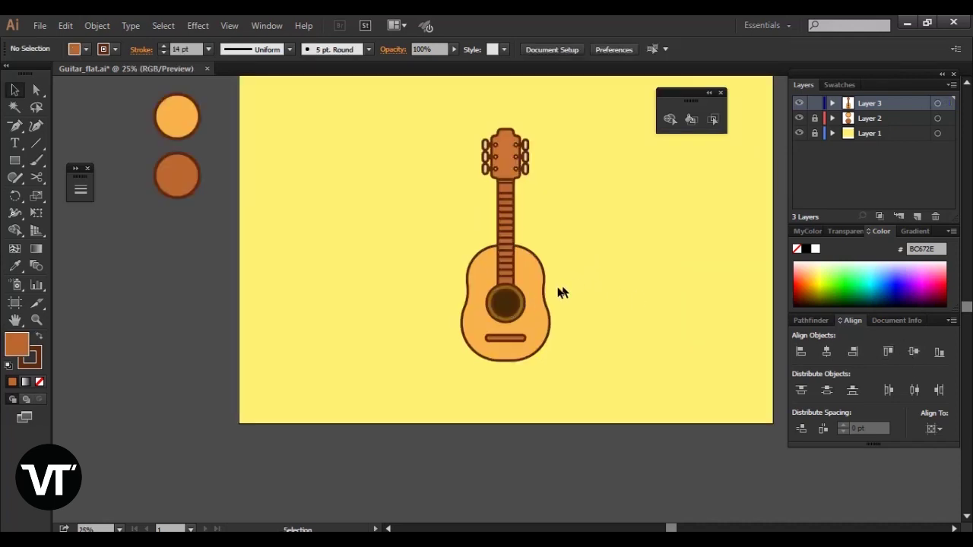
pyautogui.click(549, 292)
pyautogui.moveTo(553, 246); pyautogui.dragTo(564, 247)
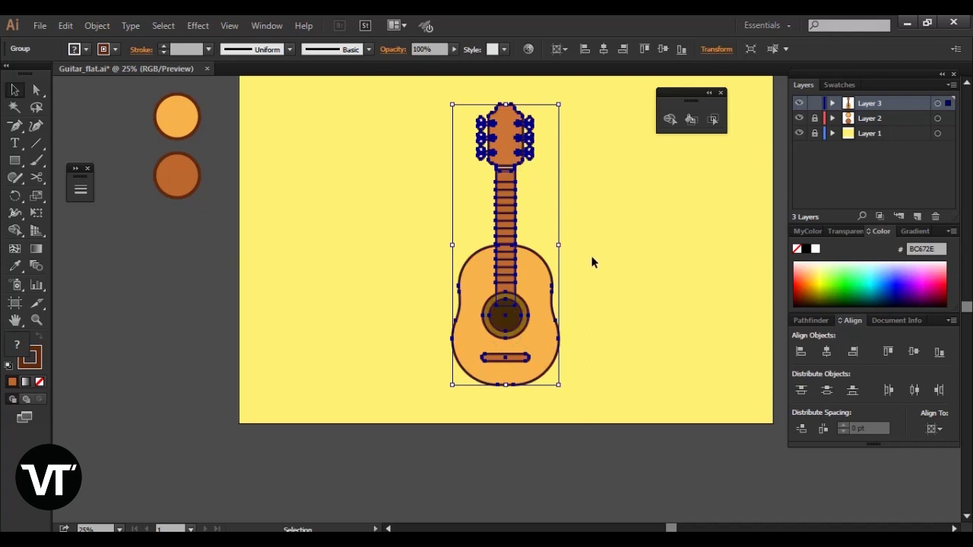
pyautogui.click(626, 285)
pyautogui.hotkey('ctrl', '-')
pyautogui.hotkey('ctrl', '-')
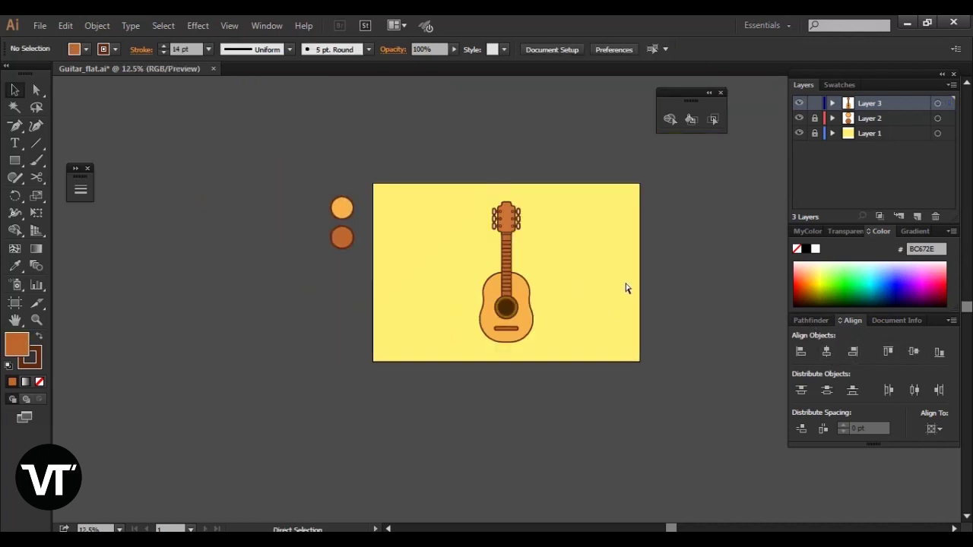
pyautogui.hotkey('ctrl', '+')
pyautogui.hotkey('ctrl', '+')
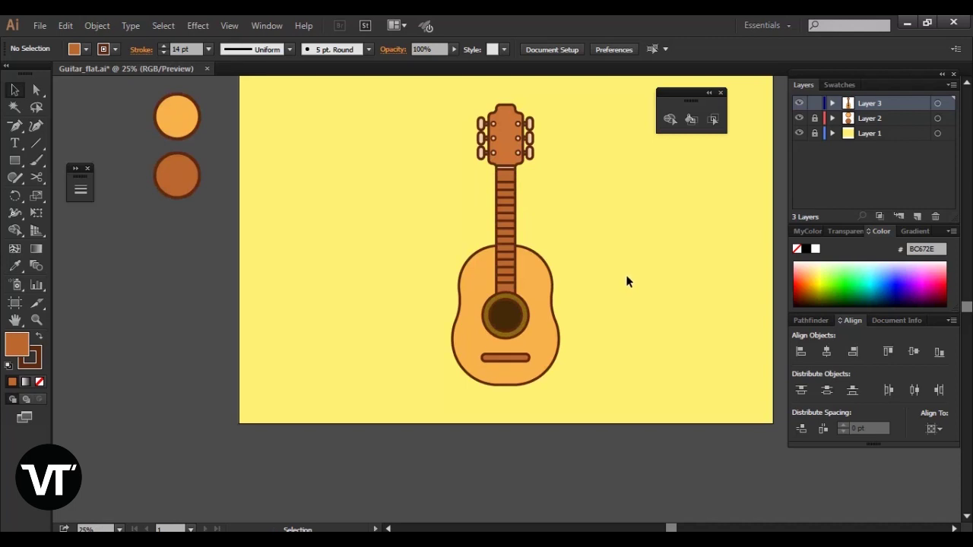
# Draw an unfilled horizontal line left of the neck with a 40 pt stroke.
pyautogui.press('/')
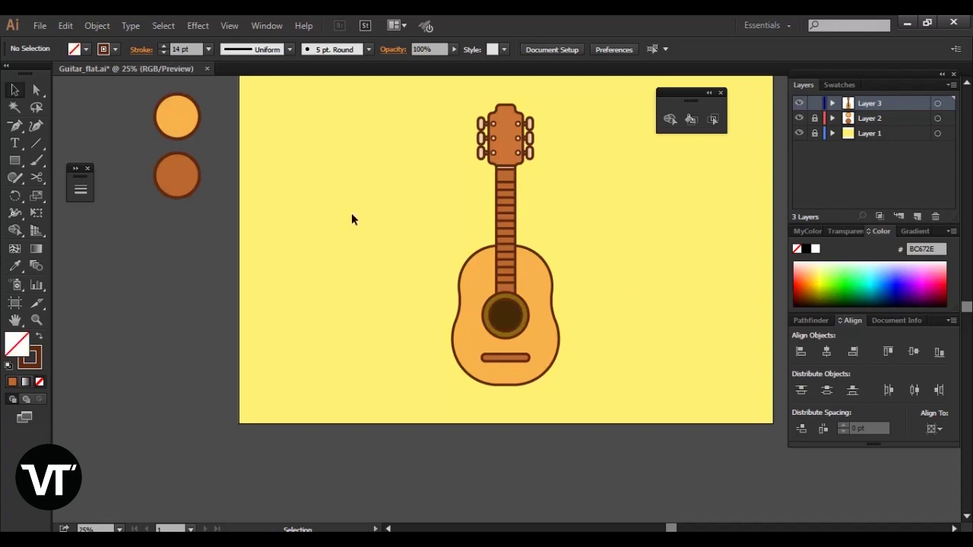
pyautogui.click(36, 142)
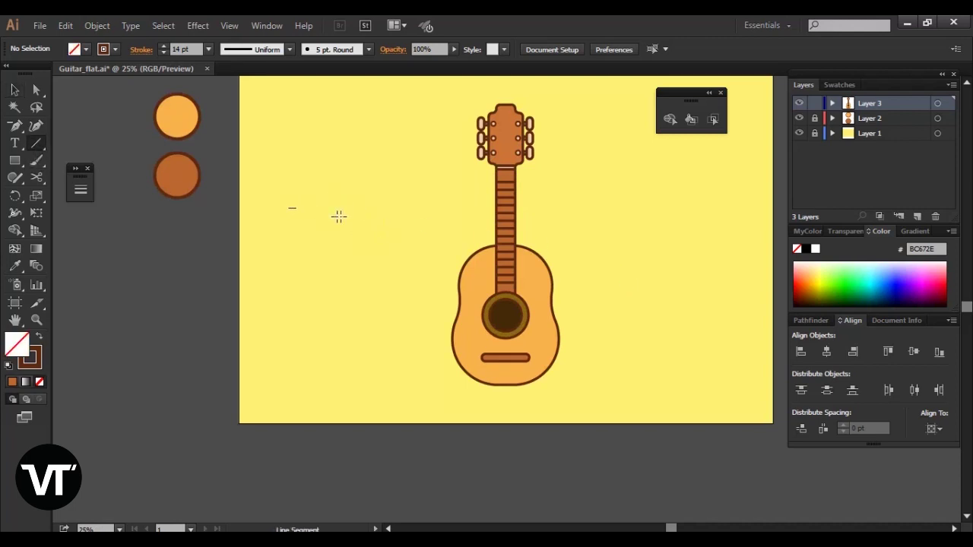
pyautogui.moveTo(339, 217); pyautogui.dragTo(478, 220)
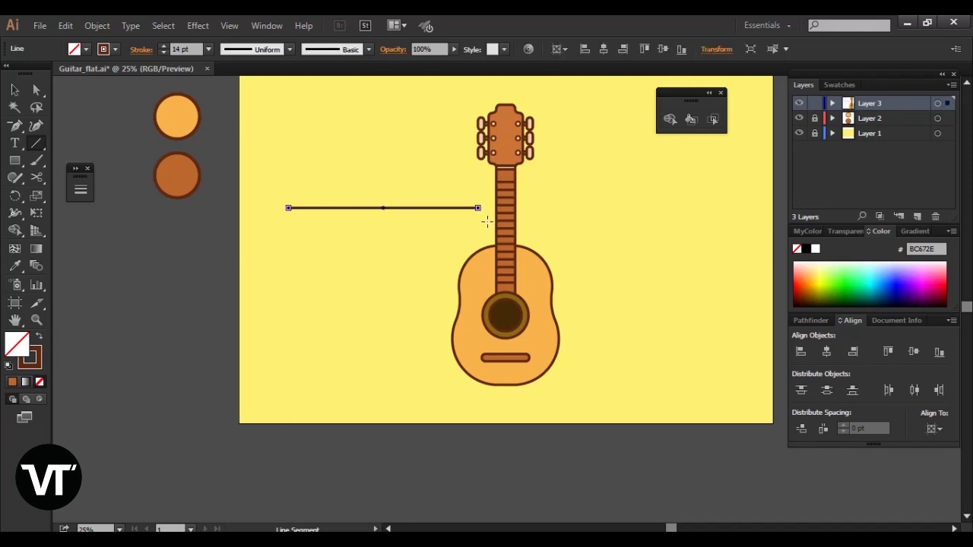
pyautogui.click(208, 49)
pyautogui.click(230, 344)
# Thicken the line to 60 pt, extend it across the neck, then delete it.
pyautogui.press('v')
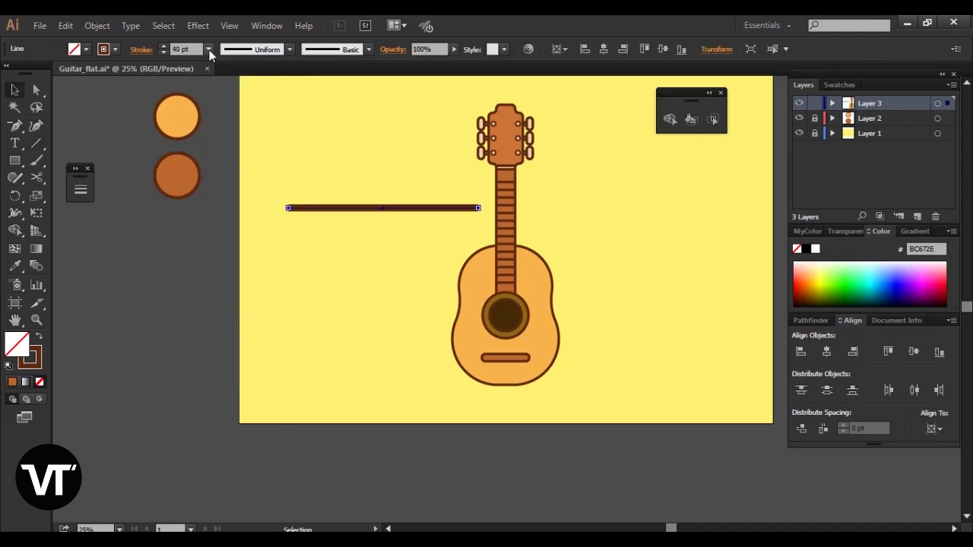
pyautogui.click(209, 48)
pyautogui.click(242, 362)
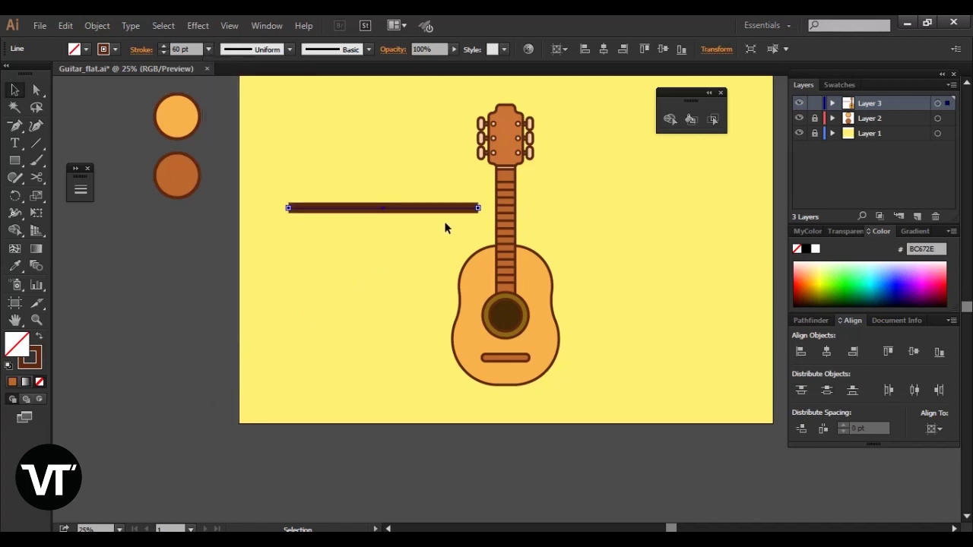
pyautogui.moveTo(478, 207); pyautogui.dragTo(577, 209)
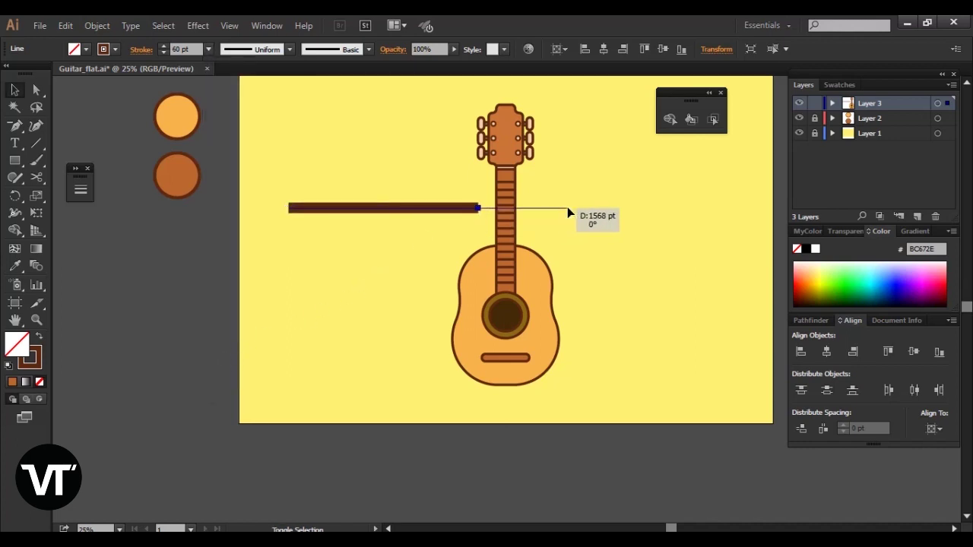
pyautogui.press('Delete')
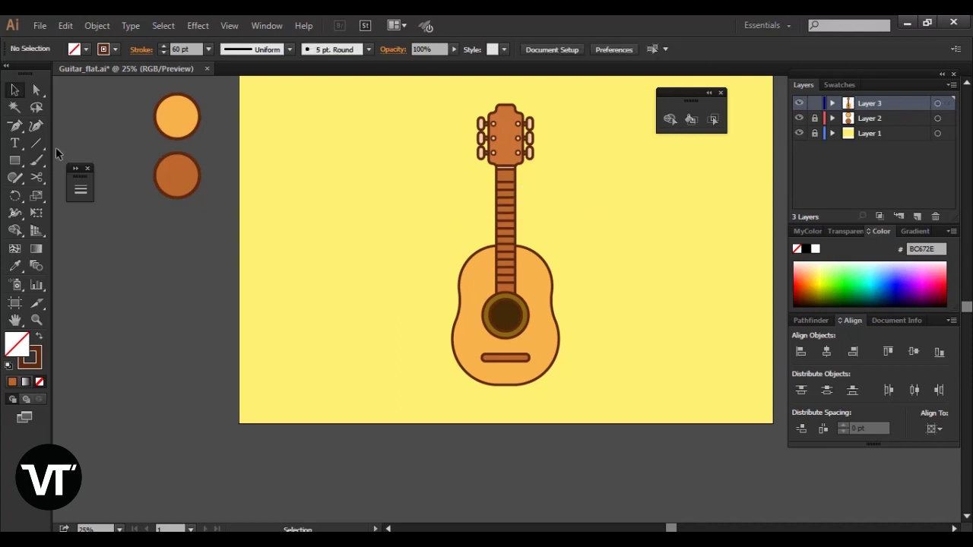
# Draw a horizontal ground line below the guitar with round caps and a 20 pt stroke.
pyautogui.press('p')
pyautogui.click(350, 381)
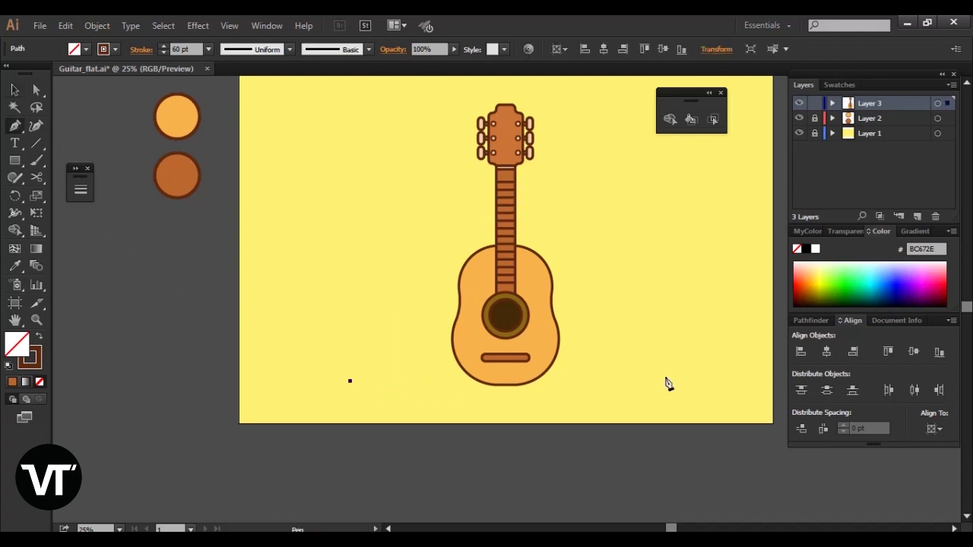
pyautogui.click(679, 381)
pyautogui.press('a')
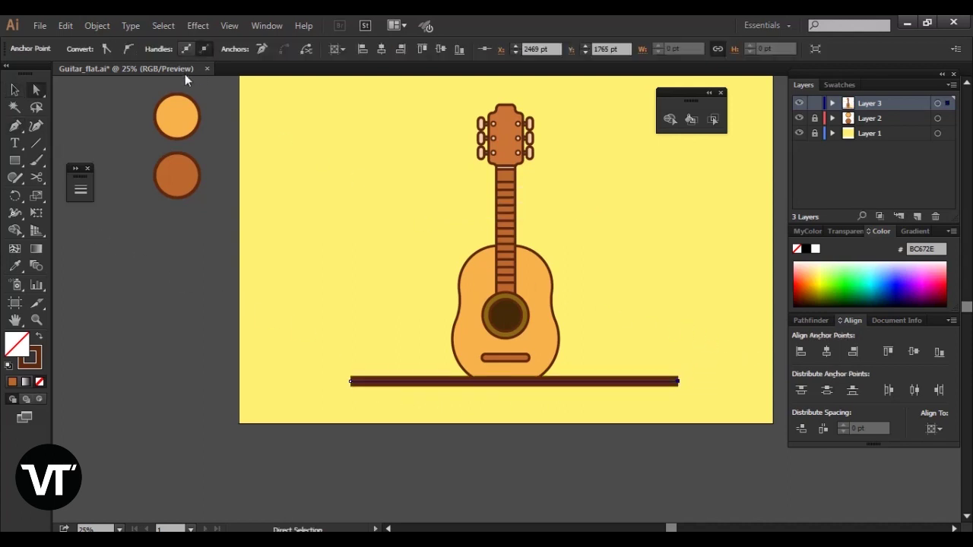
pyautogui.click(81, 186)
pyautogui.click(140, 215)
pyautogui.click(168, 197)
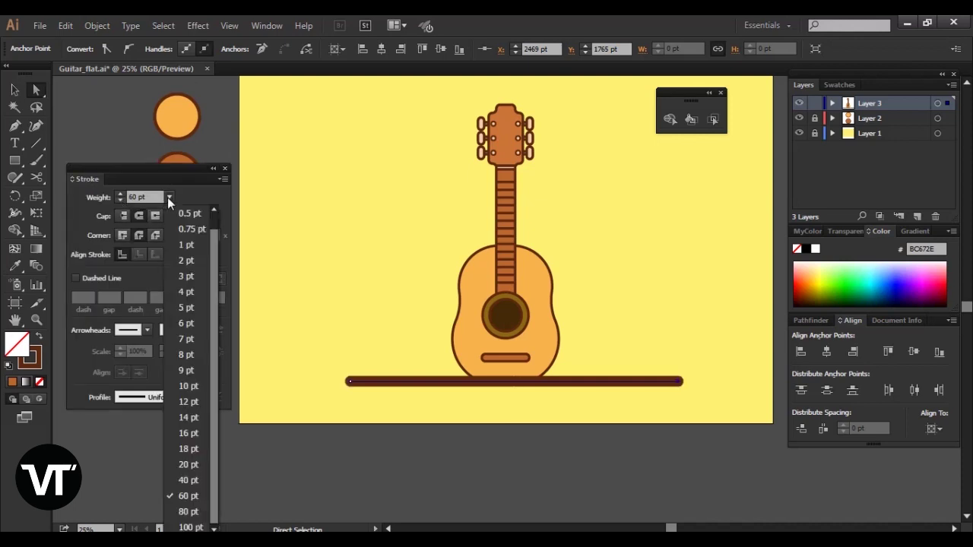
pyautogui.click(189, 464)
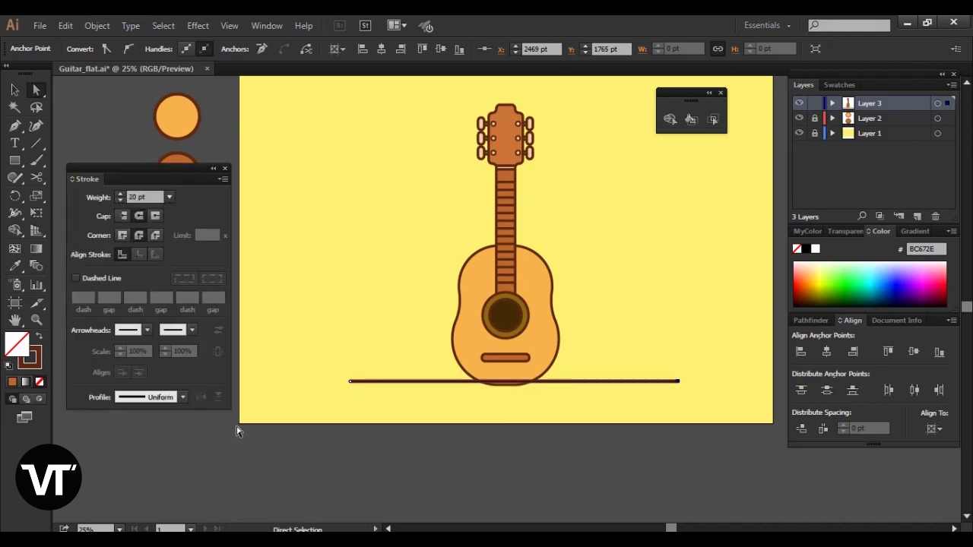
# Cut the ground line twice near its left end with Scissors and delete the short piece.
pyautogui.press('v')
pyautogui.press('ctrl')
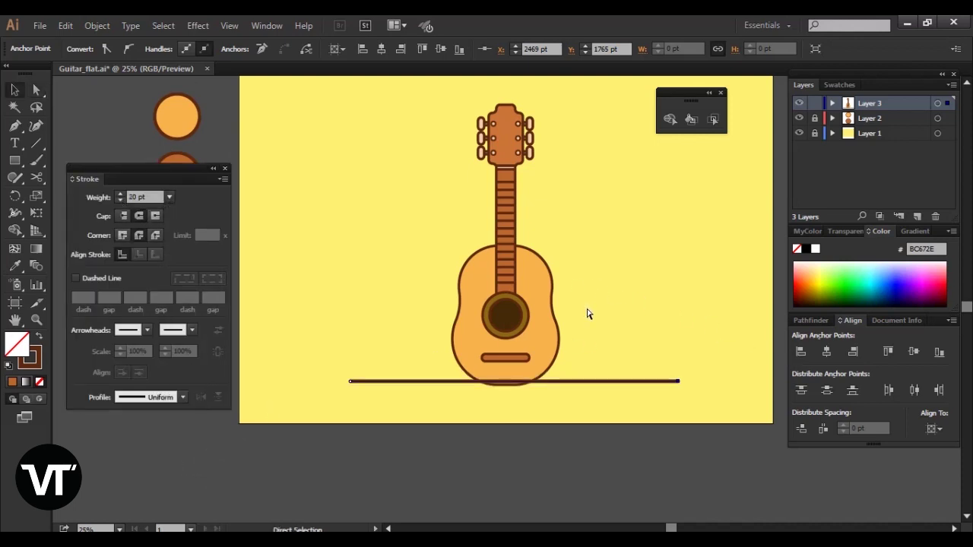
pyautogui.press('c')
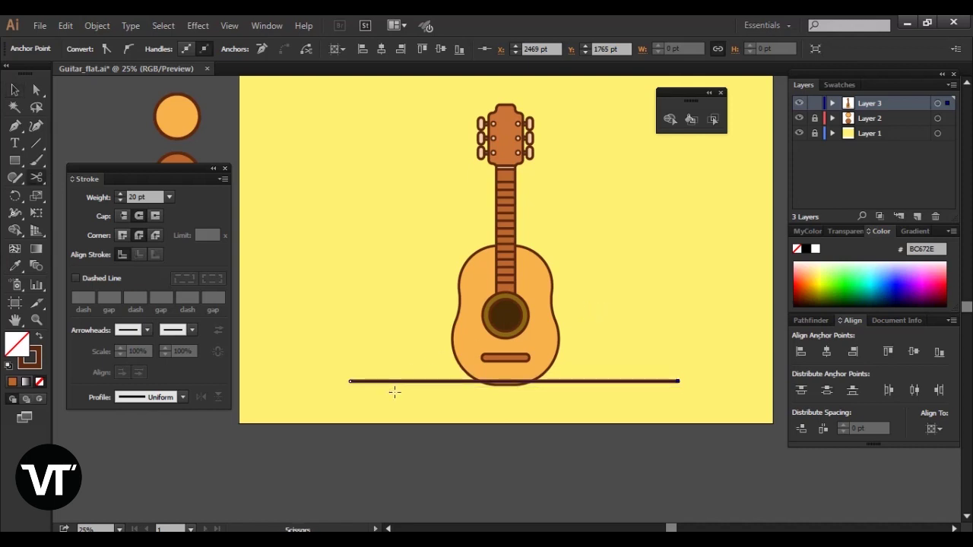
pyautogui.click(380, 381)
pyautogui.click(622, 301)
pyautogui.click(395, 381)
pyautogui.press('a')
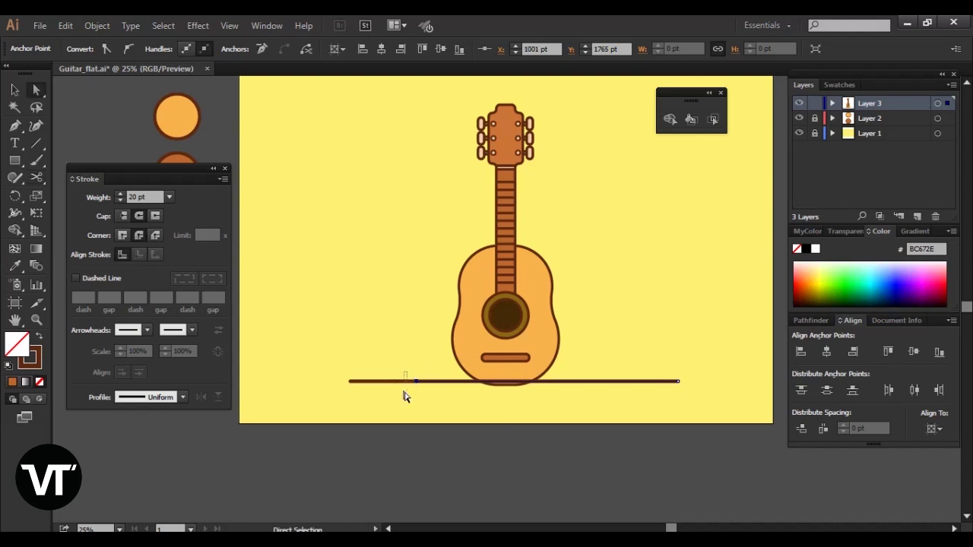
pyautogui.press('Delete')
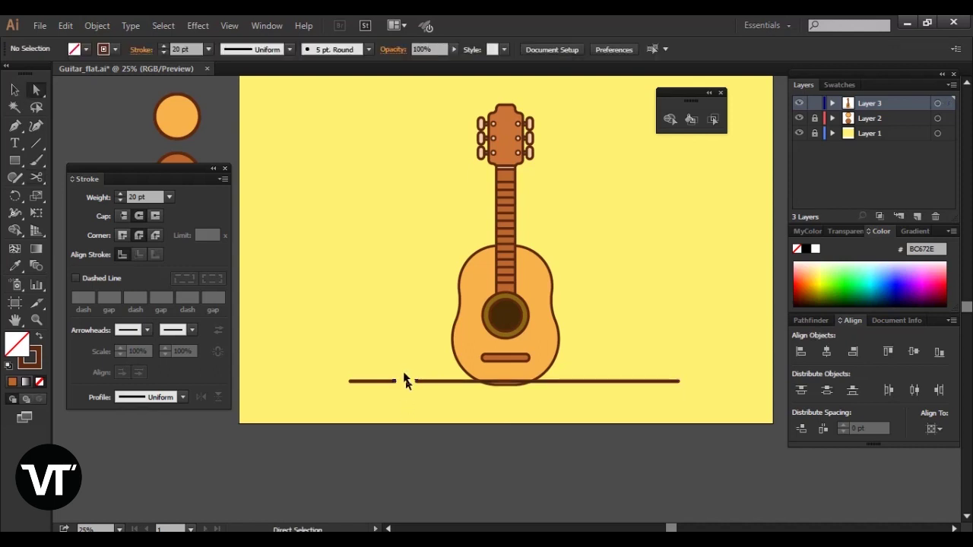
# Expand both ground-line pieces from strokes into filled shapes.
pyautogui.press('v')
pyautogui.moveTo(372, 362); pyautogui.dragTo(424, 401)
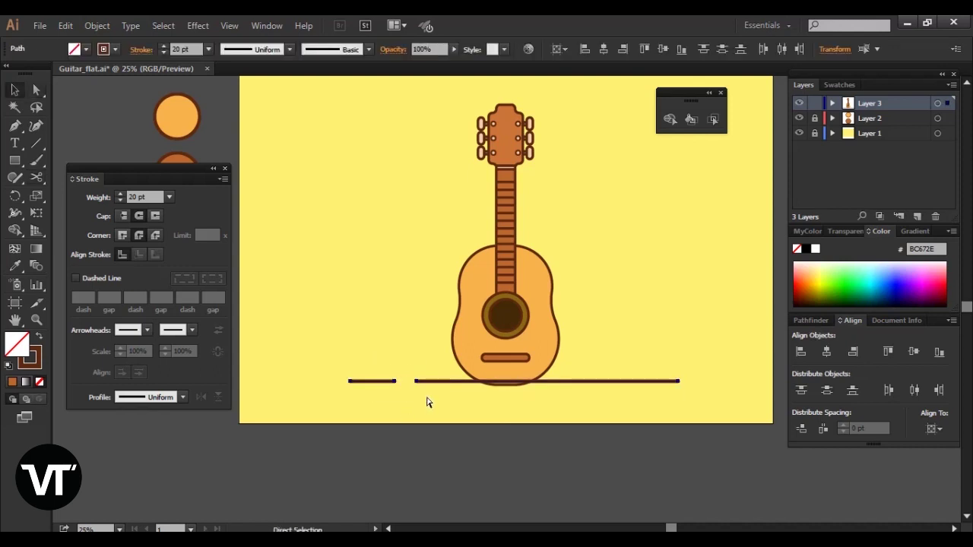
pyautogui.press('v')
pyautogui.click(97, 25)
pyautogui.click(176, 177)
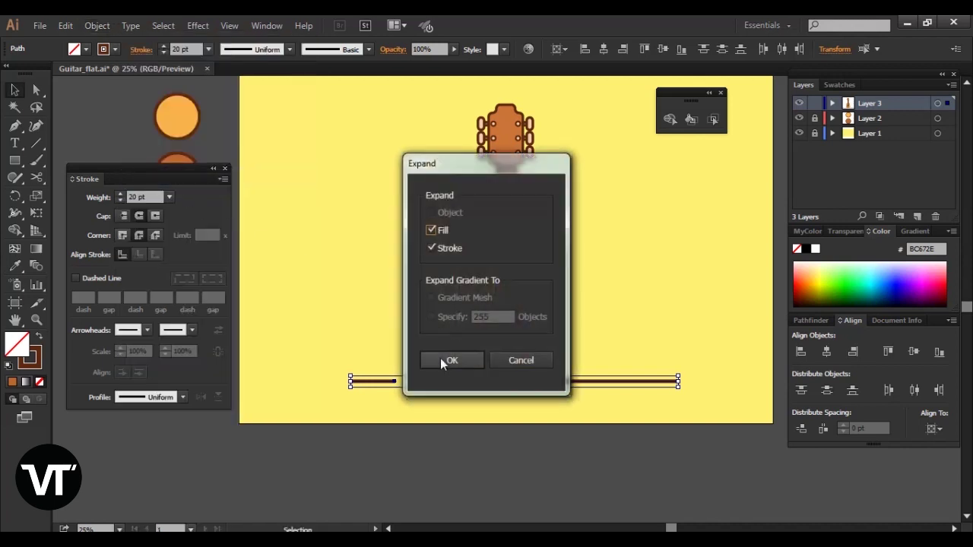
pyautogui.click(449, 361)
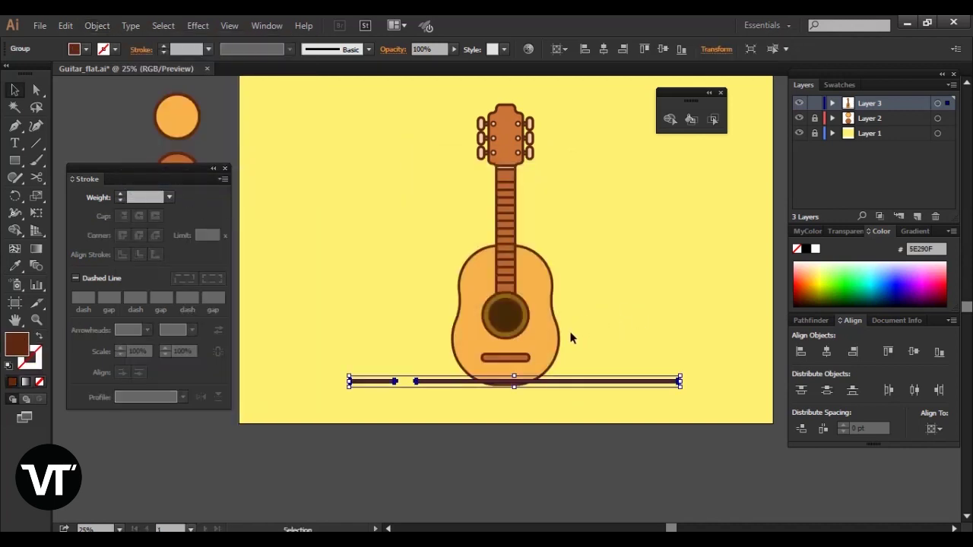
# Bottom-align the ground line to the guitar, nudge it down, and hide the colour-circle layer.
pyautogui.keyDown('shift'); pyautogui.click(552, 342); pyautogui.keyUp('shift')
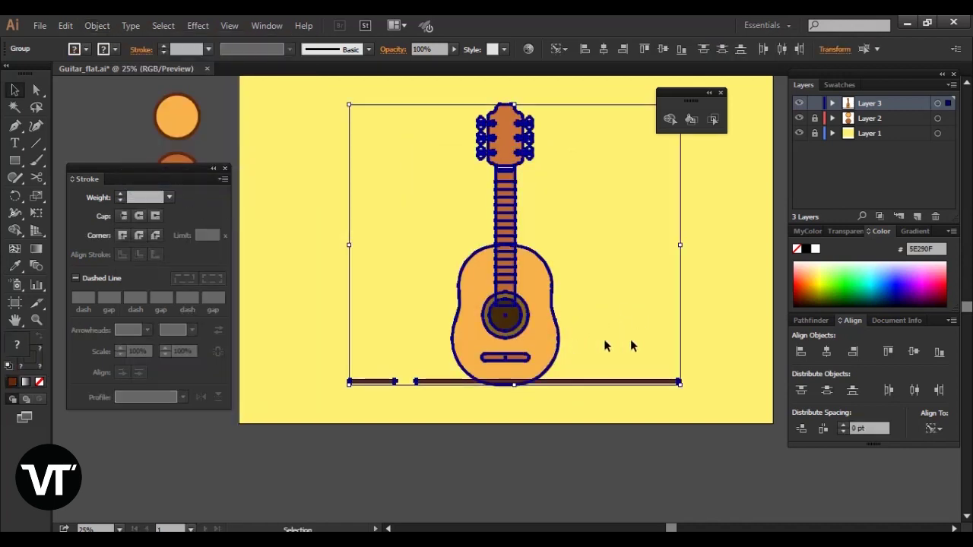
pyautogui.click(941, 352)
pyautogui.click(628, 321)
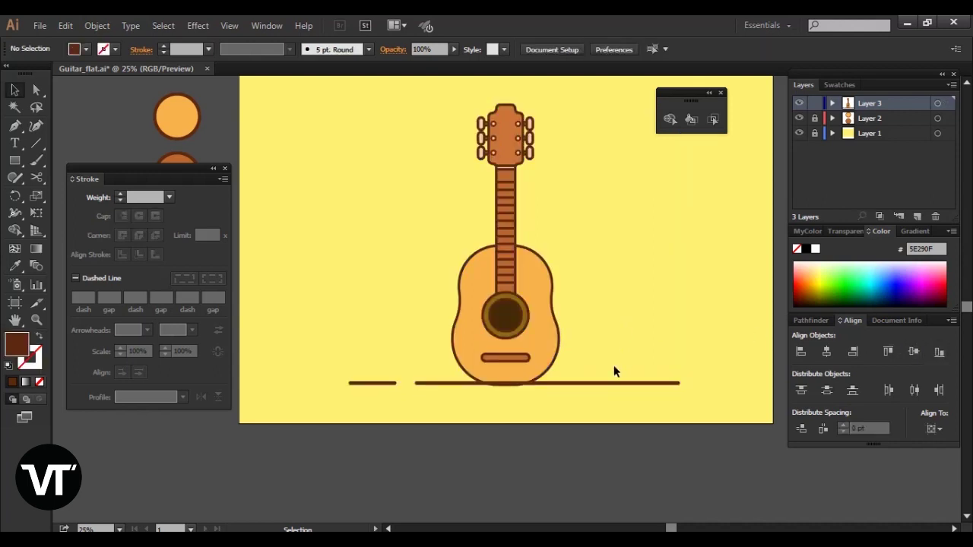
pyautogui.click(612, 383)
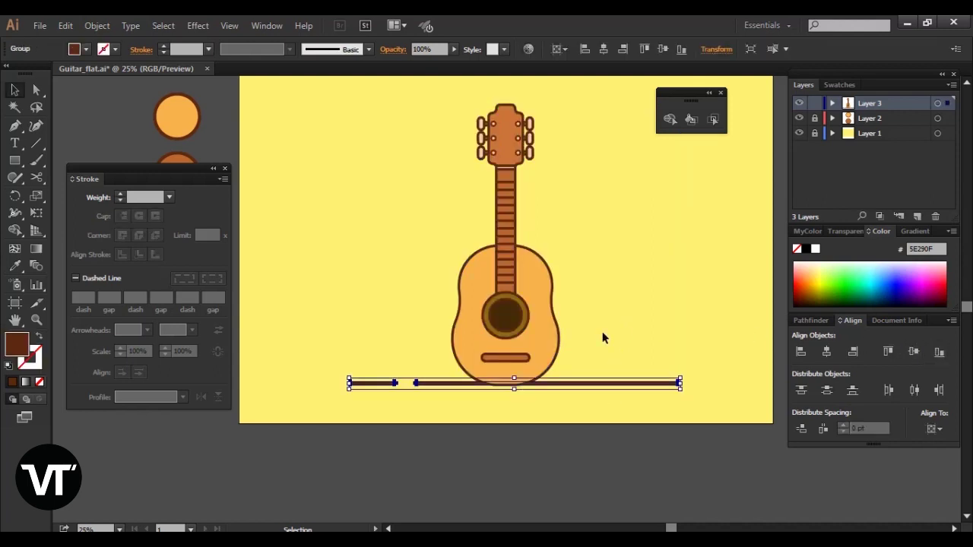
pyautogui.hotkey('shift', 'Down')
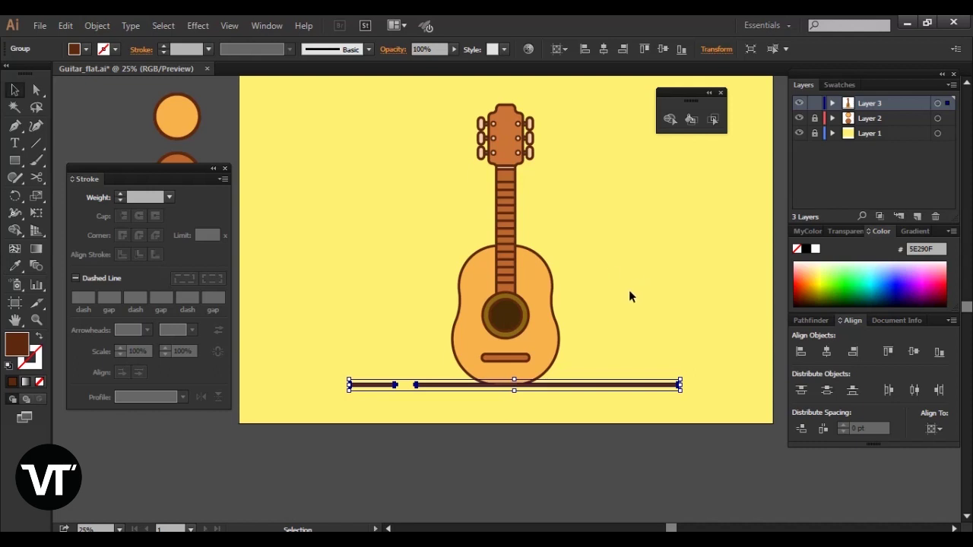
pyautogui.click(631, 290)
pyautogui.hotkey('ctrl', '-')
pyautogui.hotkey('ctrl', '-')
pyautogui.hotkey('ctrl', '-')
pyautogui.hotkey('ctrl', '+')
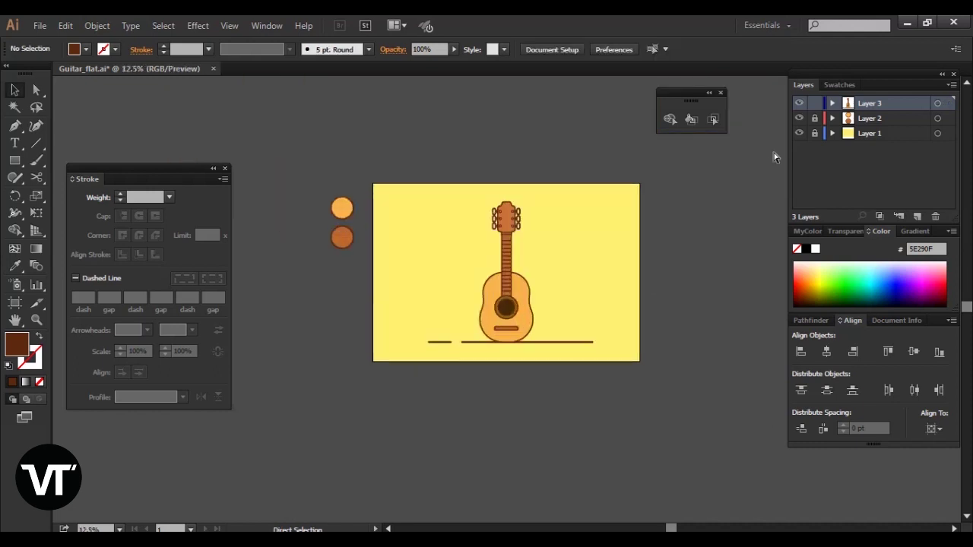
pyautogui.click(799, 118)
# Sample the yellow background colour and lighten the fill to a pale cream.
pyautogui.hotkey('ctrl', '+')
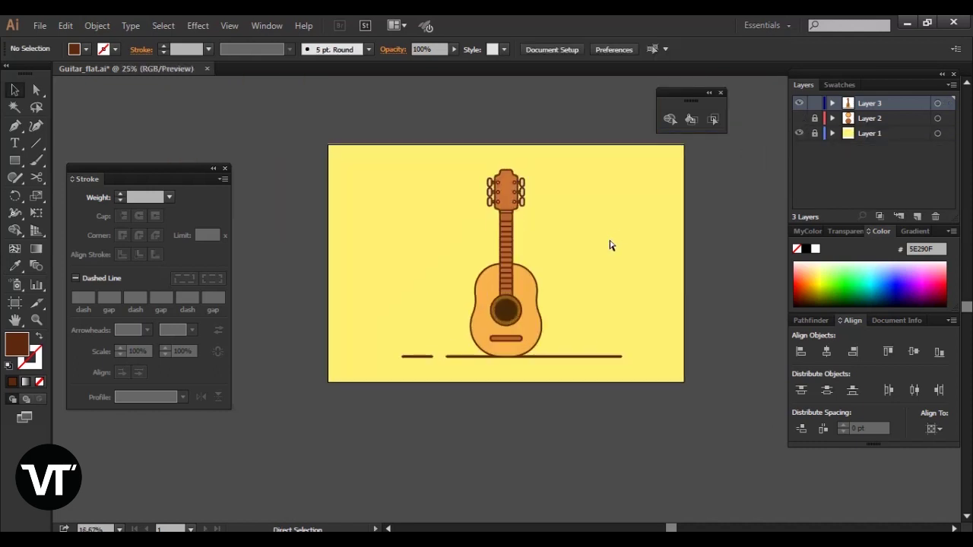
pyautogui.hotkey('ctrl', '+')
pyautogui.hotkey('ctrl', '-')
pyautogui.hotkey('ctrl', '-')
pyautogui.hotkey('ctrl', '+')
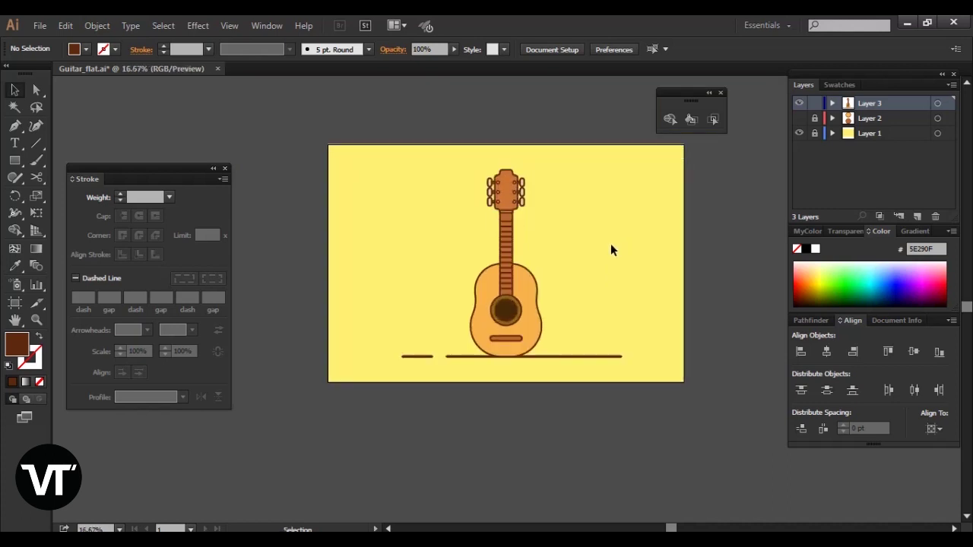
pyautogui.press('i')
pyautogui.click(592, 263)
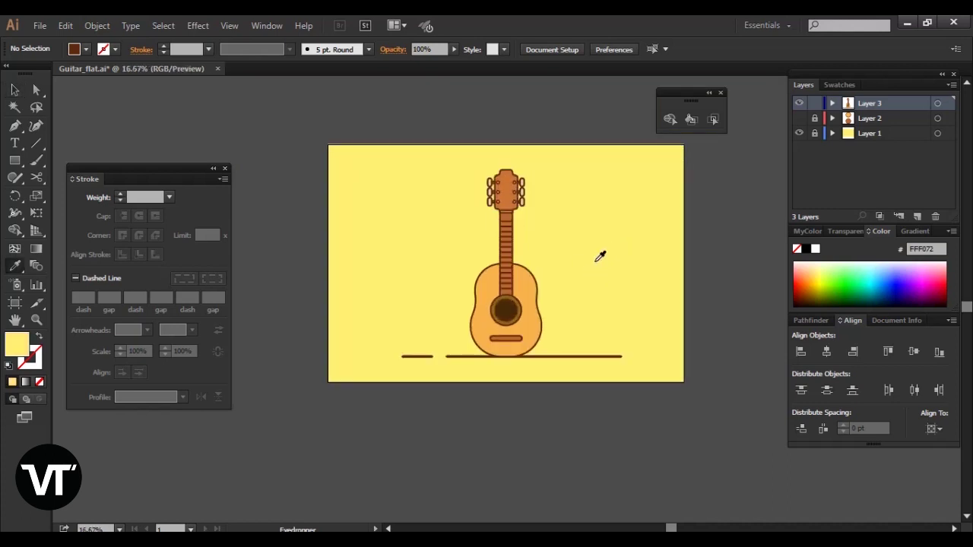
pyautogui.doubleClick(27, 346)
pyautogui.moveTo(387, 196); pyautogui.dragTo(350, 185)
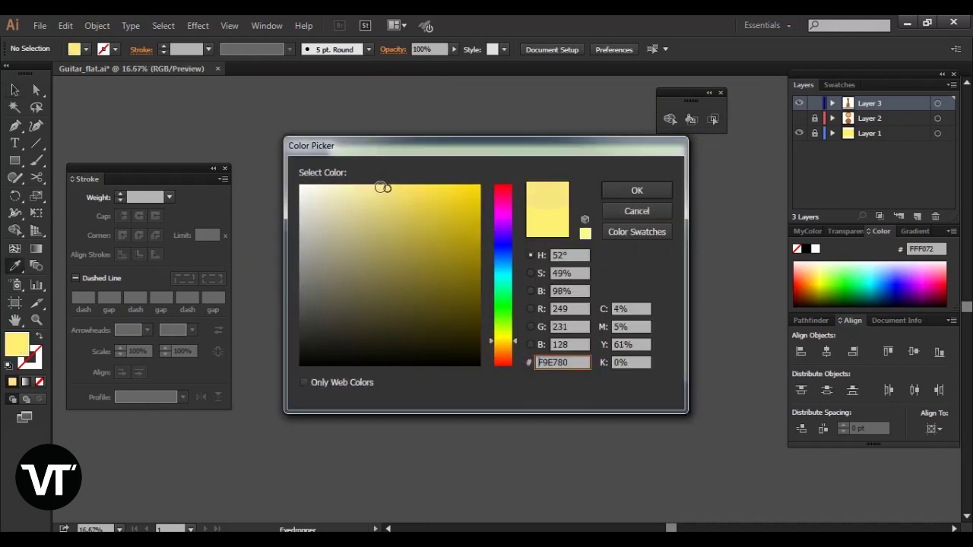
pyautogui.click(663, 194)
# Draw a cream circle centred on the guitar body and send it behind the guitar.
pyautogui.moveTo(15, 160); pyautogui.dragTo(78, 192)
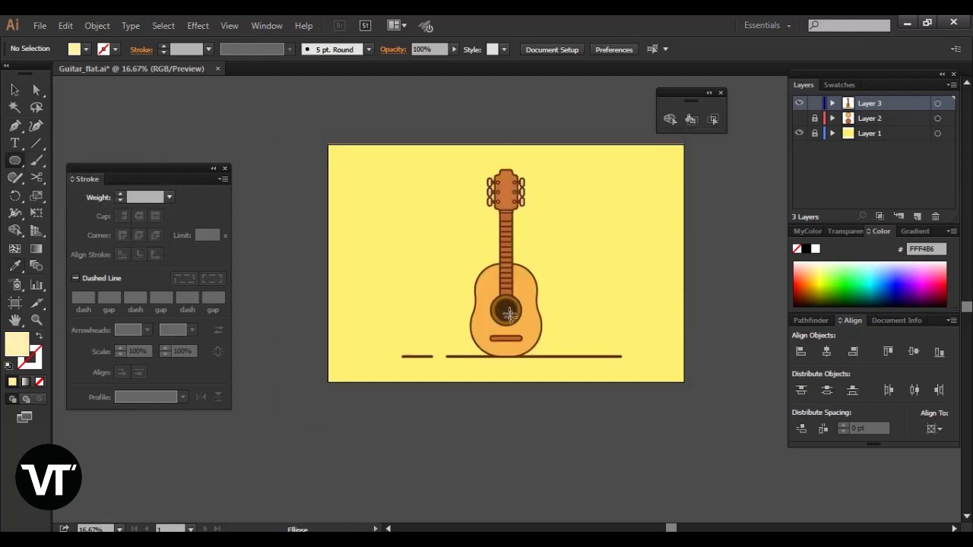
pyautogui.moveTo(506, 310); pyautogui.dragTo(588, 323)
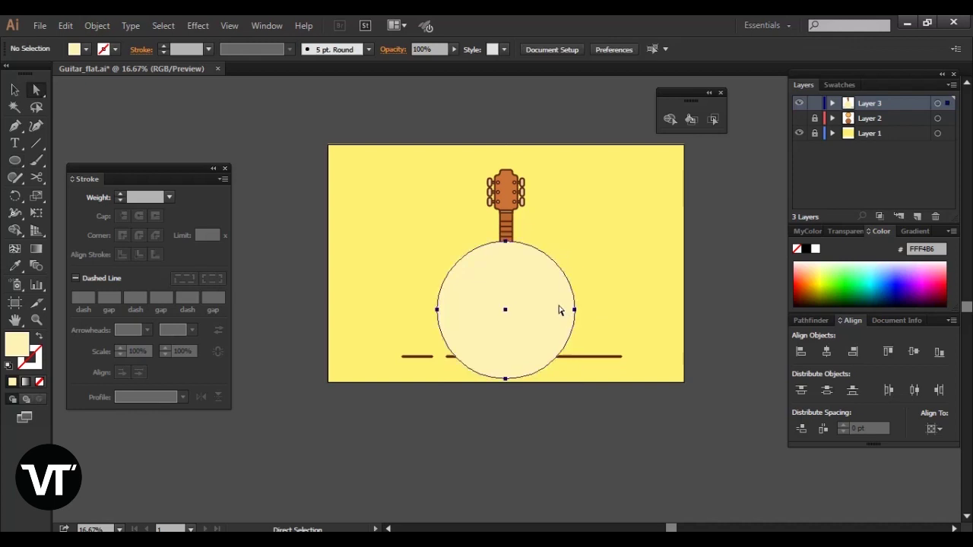
pyautogui.press('v')
pyautogui.hotkey('ctrl', '[')
pyautogui.press('a')
pyautogui.click(600, 297)
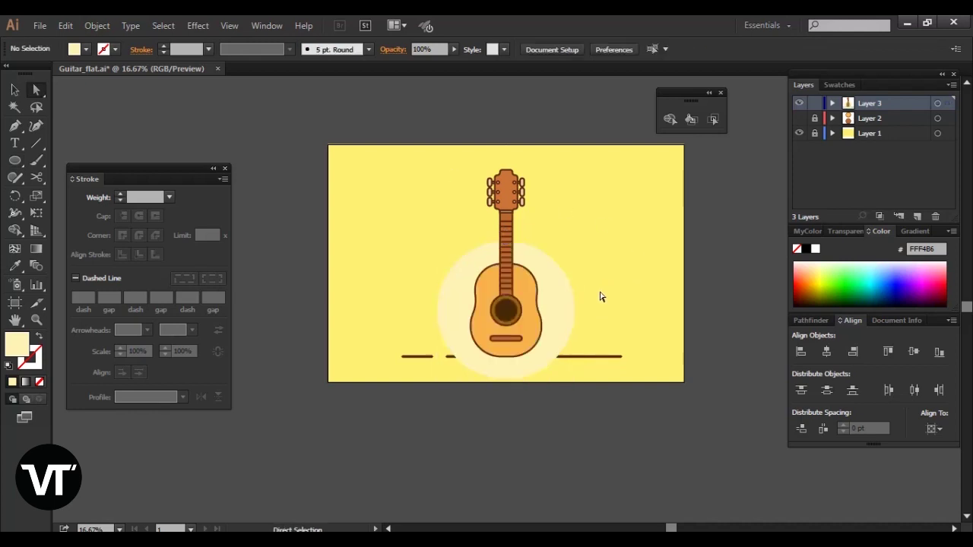
# Enlarge the cream circle evenly and align its bottom with the guitar's bottom.
pyautogui.press('v')
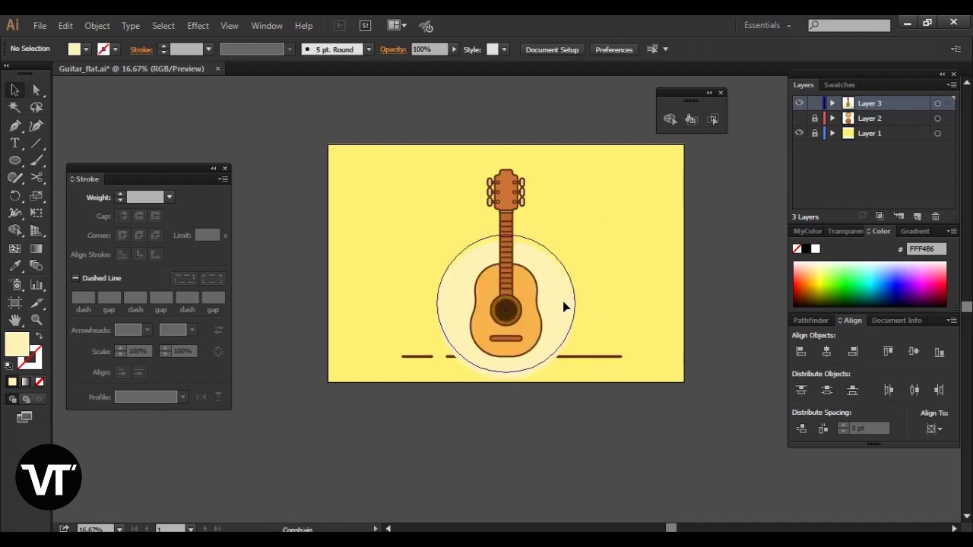
pyautogui.click(563, 289)
pyautogui.click(616, 276)
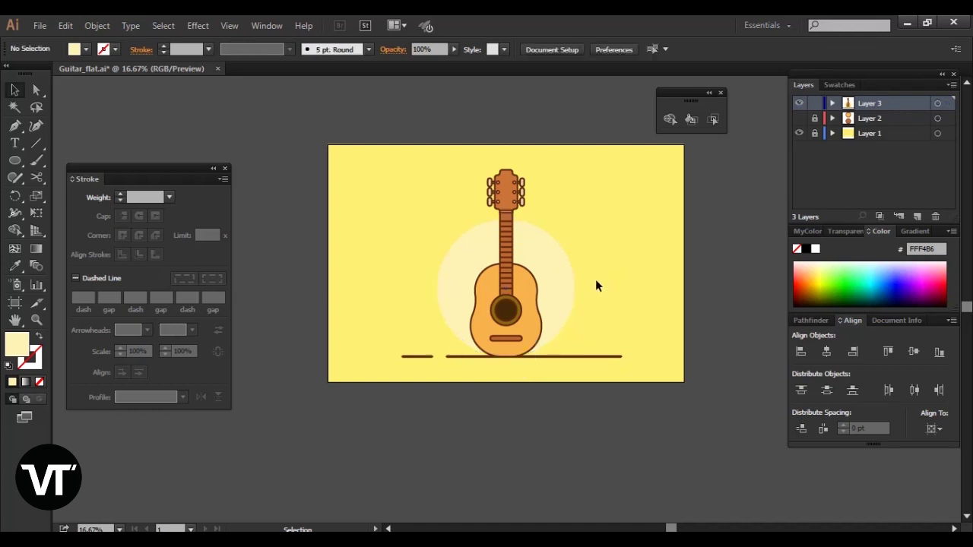
pyautogui.click(562, 299)
pyautogui.moveTo(574, 220); pyautogui.dragTo(596, 223)
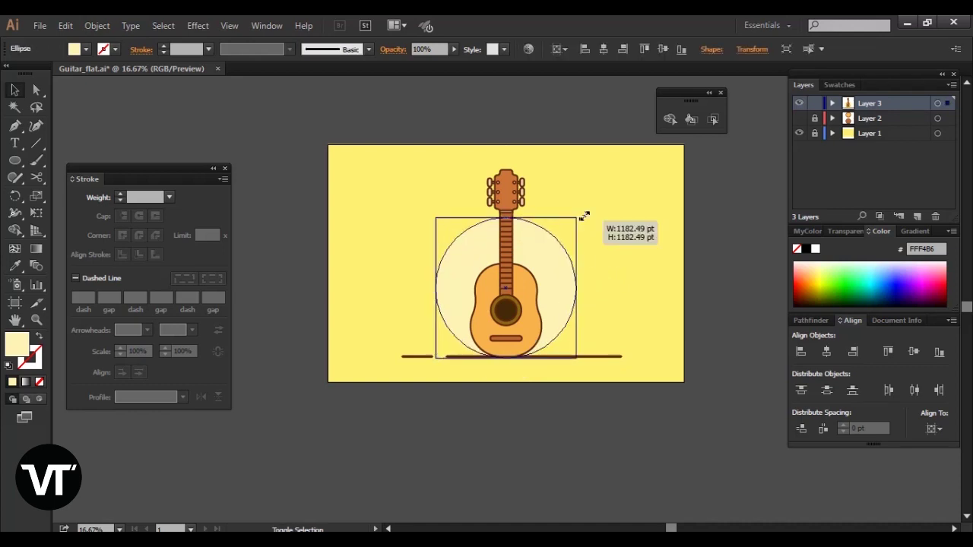
pyautogui.keyDown('shift'); pyautogui.click(539, 318); pyautogui.keyUp('shift')
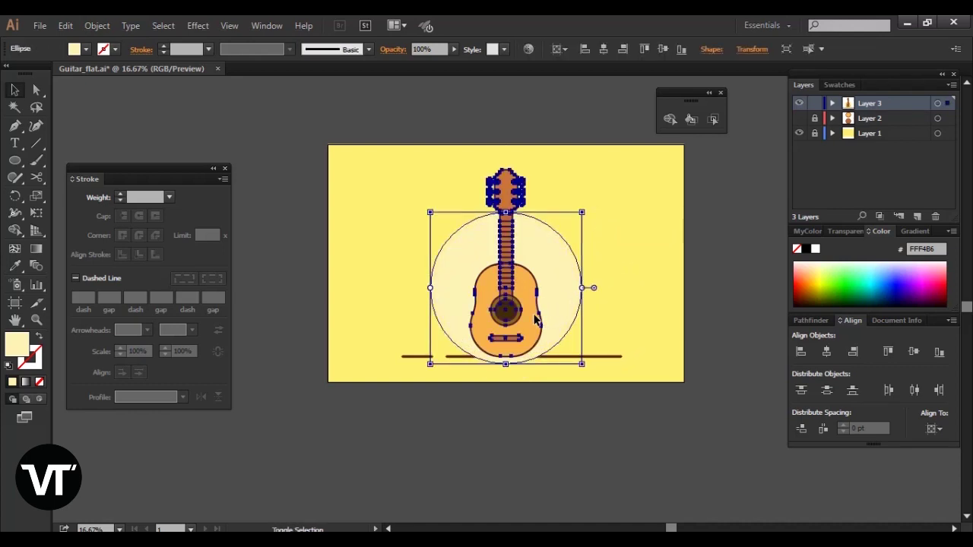
pyautogui.click(940, 352)
pyautogui.click(631, 283)
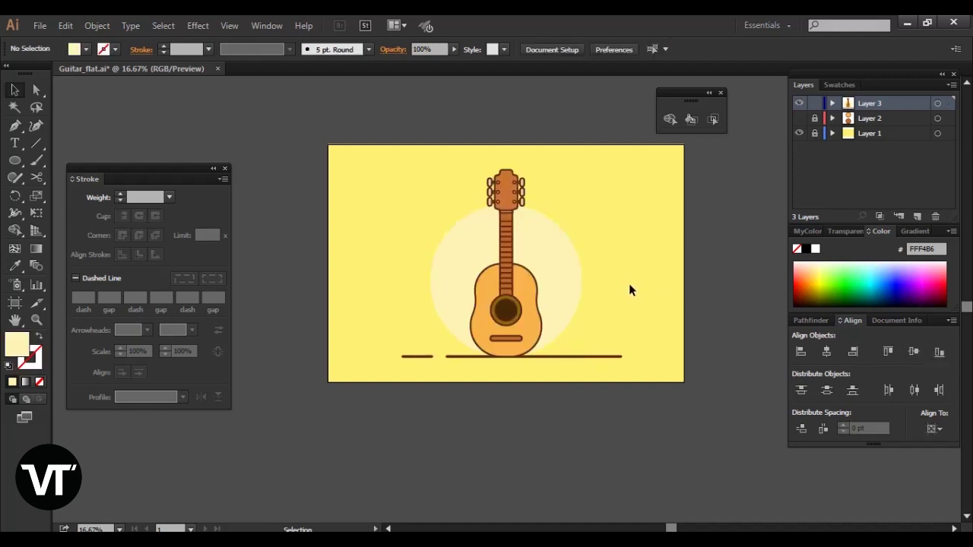
pyautogui.hotkey('ctrl', '-')
pyautogui.hotkey('ctrl', '-')
# Zoom in and pan to frame the guitar and the circle behind it.
pyautogui.hotkey('ctrl', '+')
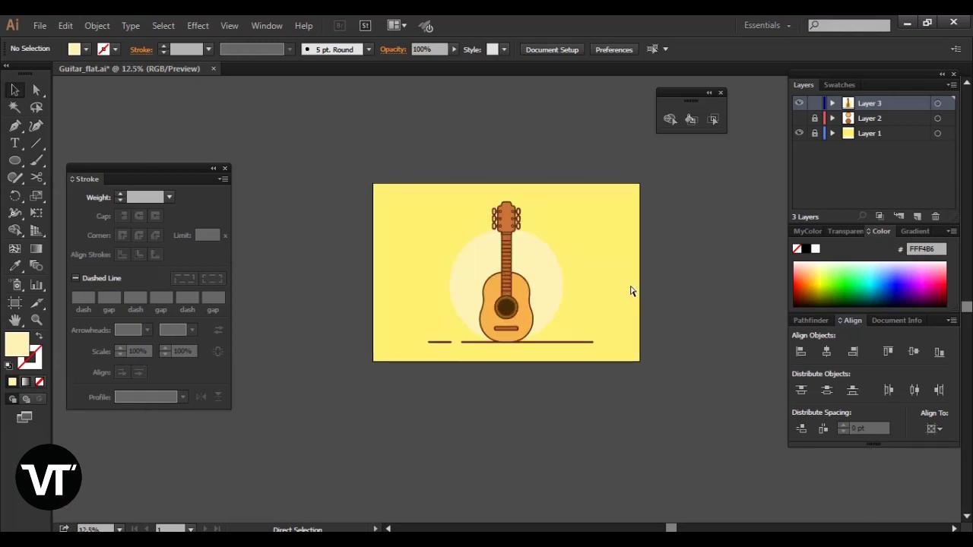
pyautogui.hotkey('ctrl', '+')
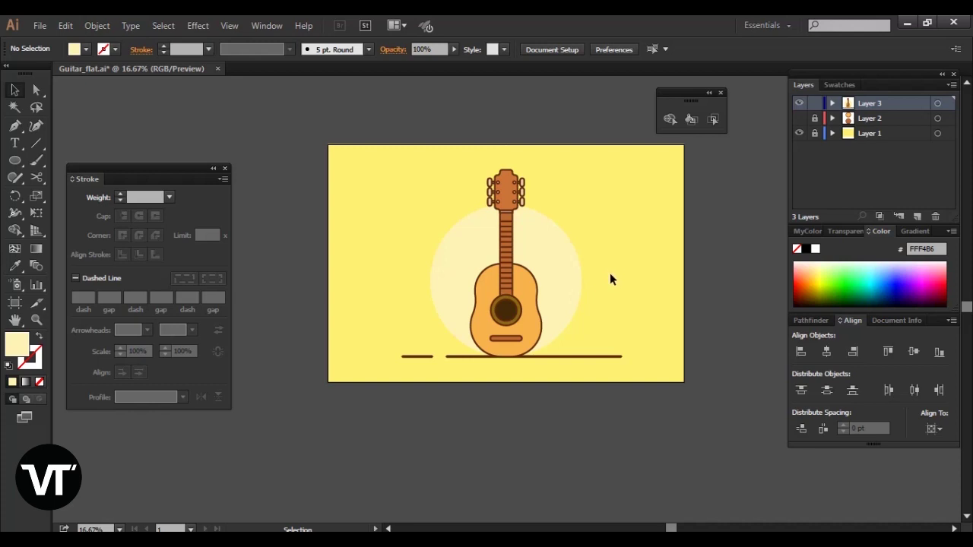
pyautogui.hotkey('ctrl', '+')
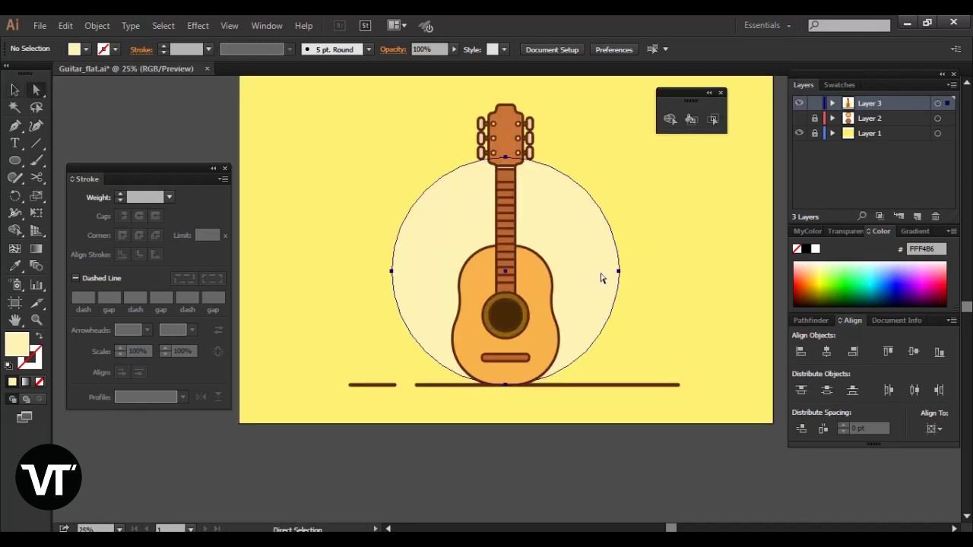
pyautogui.click(606, 275)
pyautogui.click(667, 245)
pyautogui.press('h')
pyautogui.moveTo(544, 264)
pyautogui.mouseDown()
pyautogui.moveTo(573, 266)
pyautogui.moveTo(534, 259)
pyautogui.mouseUp()
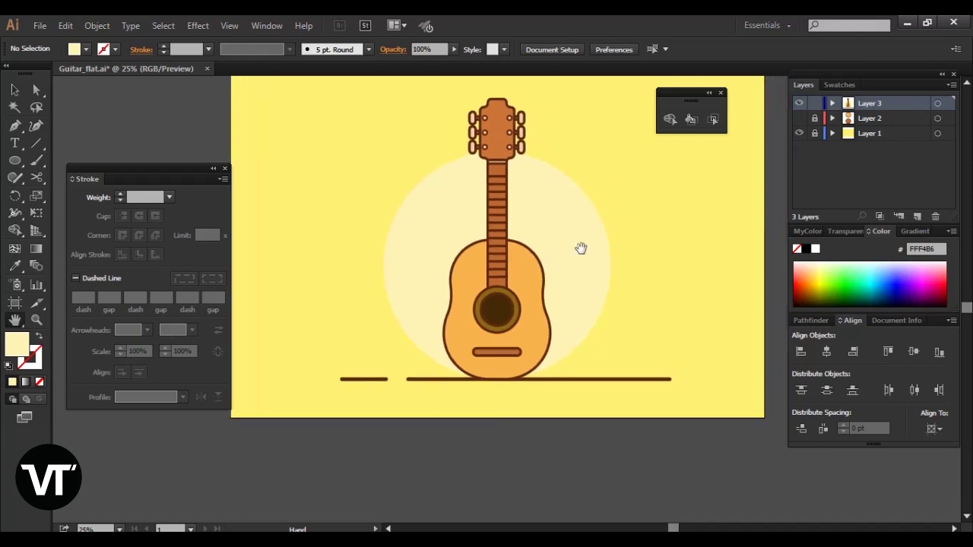
pyautogui.press('a')
pyautogui.click(585, 249)
pyautogui.click(647, 233)
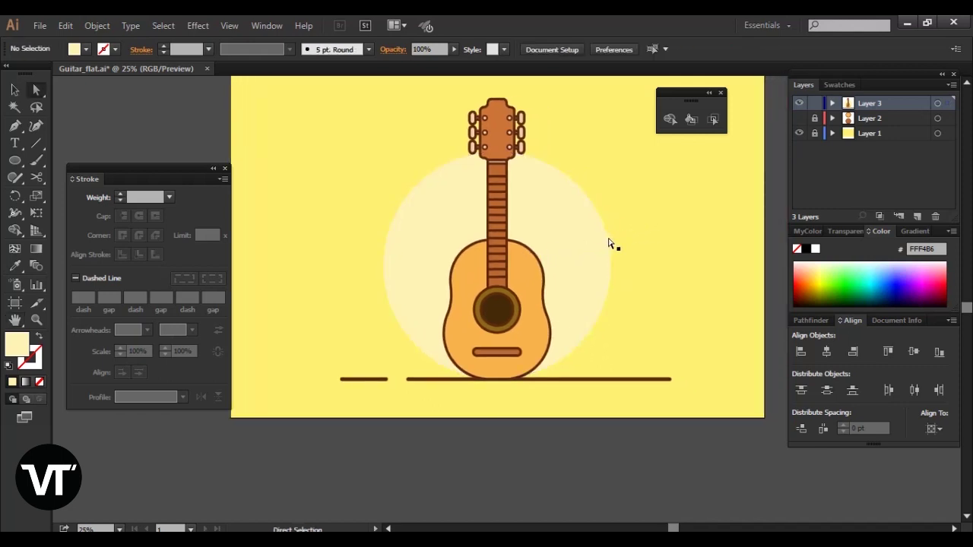
# Unlock the background layer and give the background rectangle the circle's pale colour.
pyautogui.click(812, 134)
pyautogui.click(659, 227)
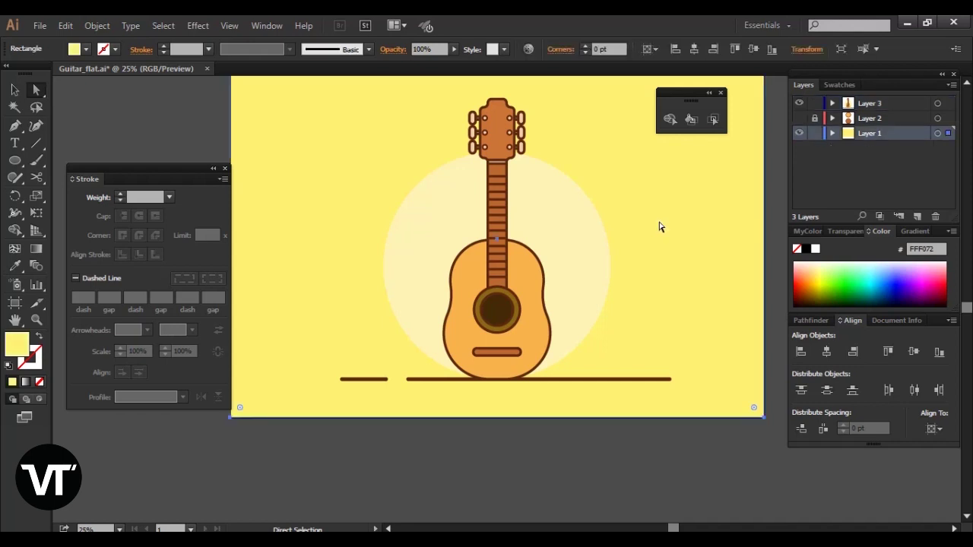
pyautogui.press('i')
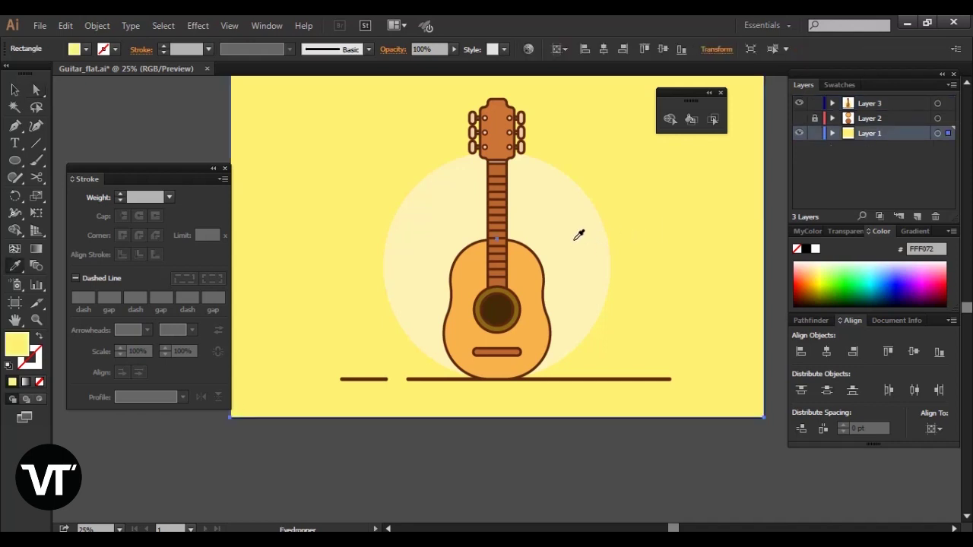
pyautogui.click(579, 235)
# Fill the circle behind the guitar with a soft tan swatch from the MyColor group.
pyautogui.press('a')
pyautogui.click(574, 238)
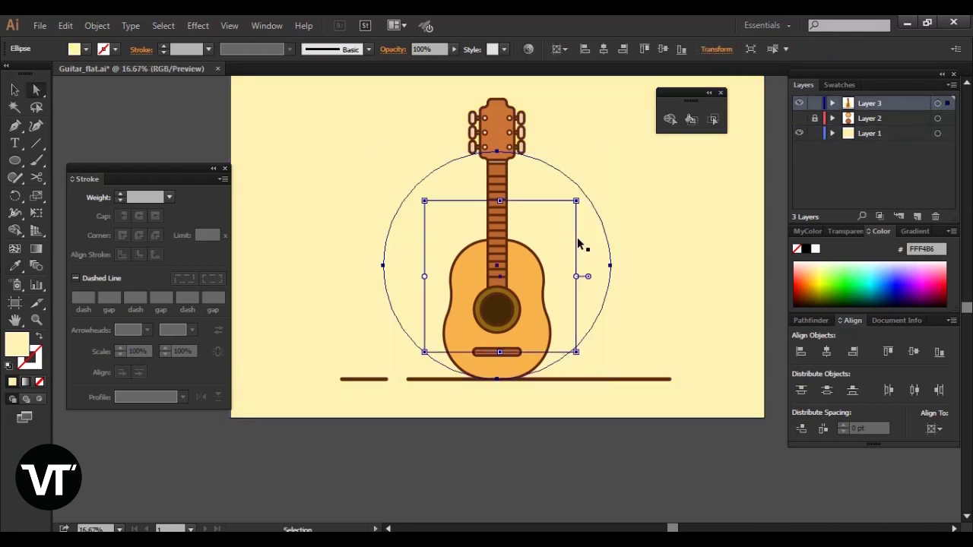
pyautogui.hotkey('ctrl', '-')
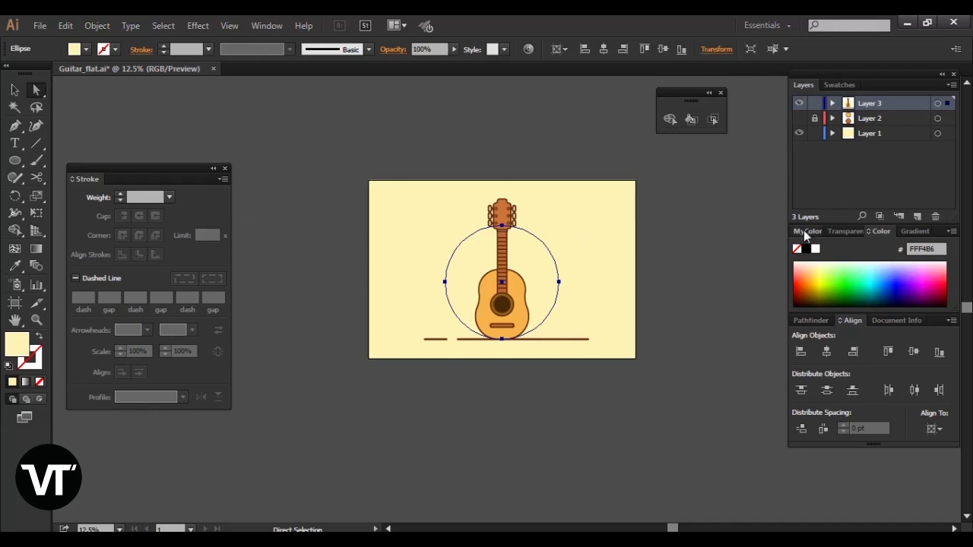
pyautogui.click(807, 231)
pyautogui.click(808, 266)
# Try a brighter yellow swatch on the circle and preview the whole artboard.
pyautogui.click(669, 294)
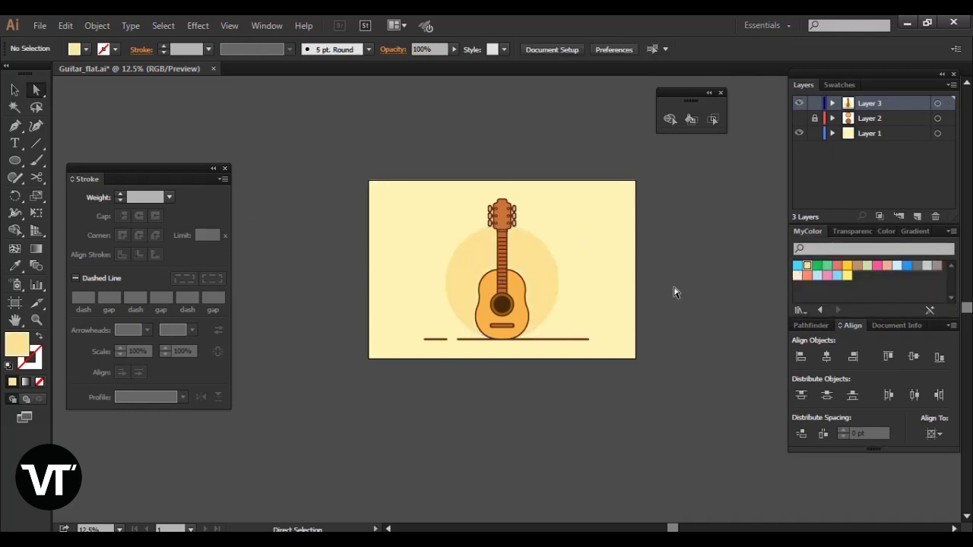
pyautogui.hotkey('ctrl', '-')
pyautogui.hotkey('ctrl', '-')
pyautogui.hotkey('ctrl', '=')
pyautogui.hotkey('ctrl', '=')
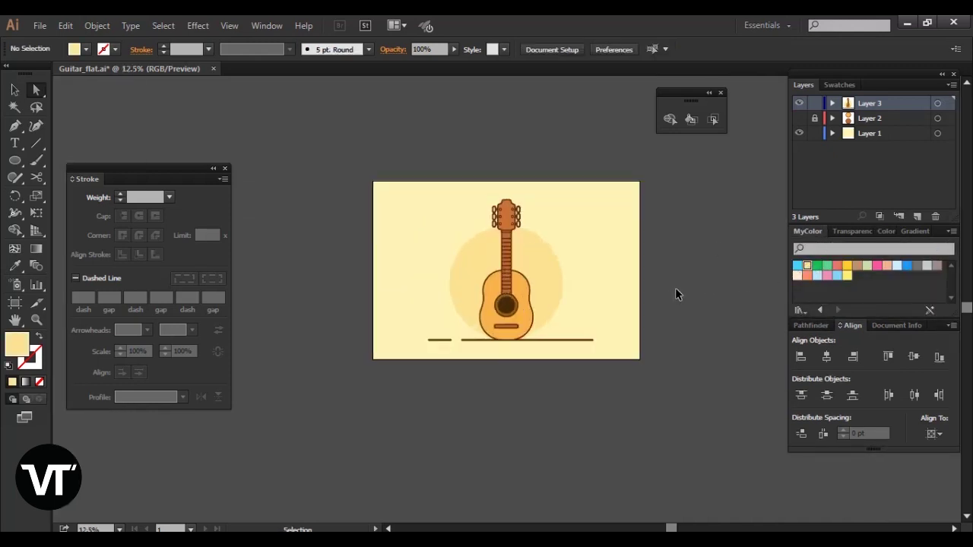
pyautogui.hotkey('ctrl', '=')
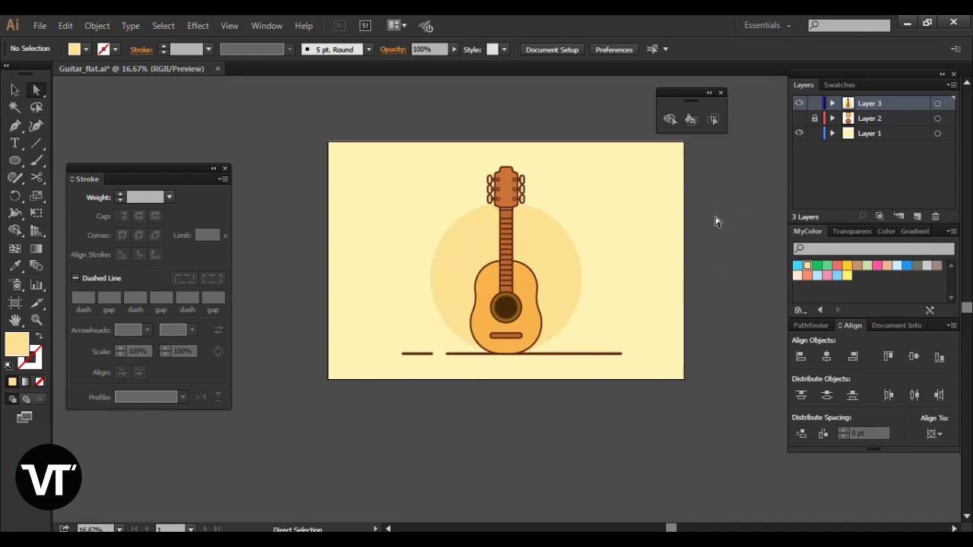
pyautogui.click(566, 268)
pyautogui.click(846, 275)
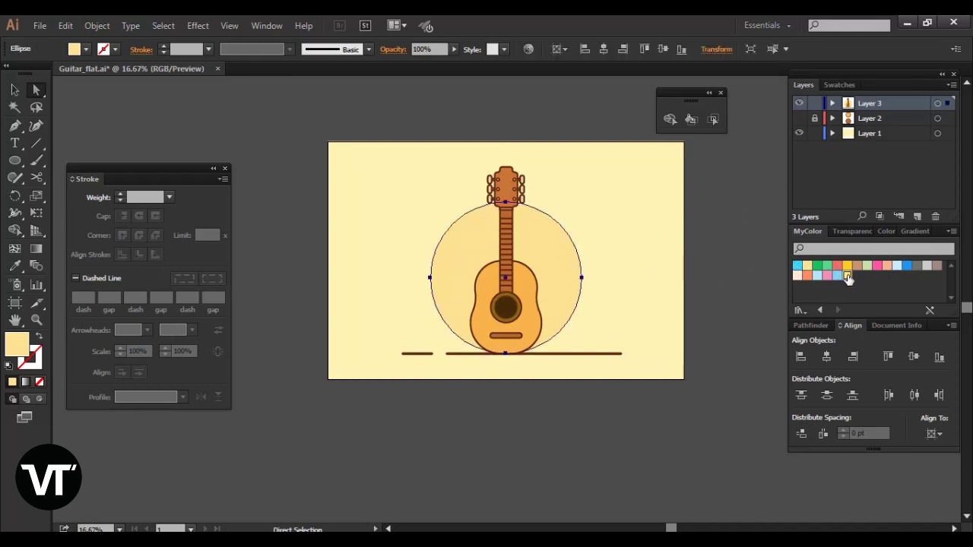
pyautogui.click(722, 305)
pyautogui.hotkey('ctrl', '-')
pyautogui.hotkey('ctrl', '-')
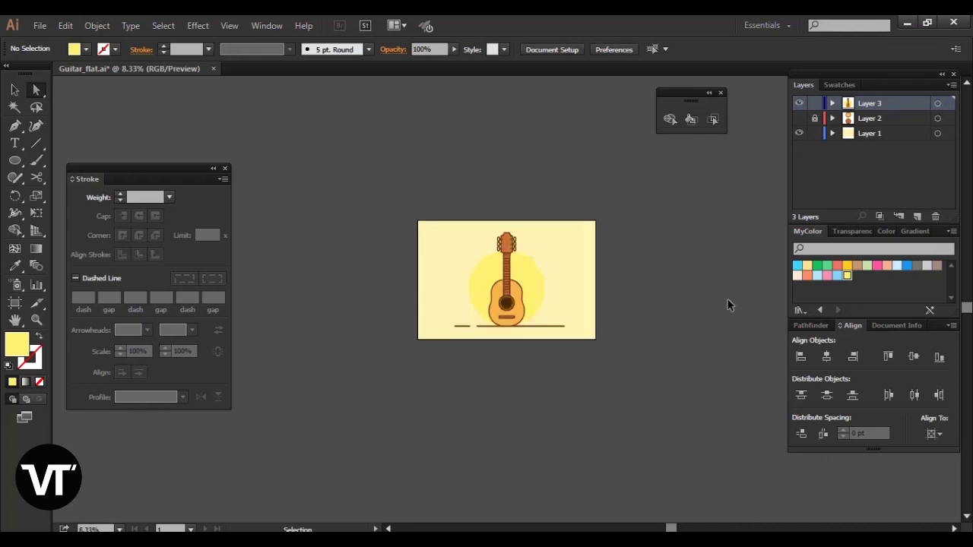
pyautogui.hotkey('ctrl', '-')
pyautogui.hotkey('ctrl', '+')
pyautogui.hotkey('ctrl', '+')
pyautogui.hotkey('ctrl', '+')
pyautogui.hotkey('ctrl', 'z')
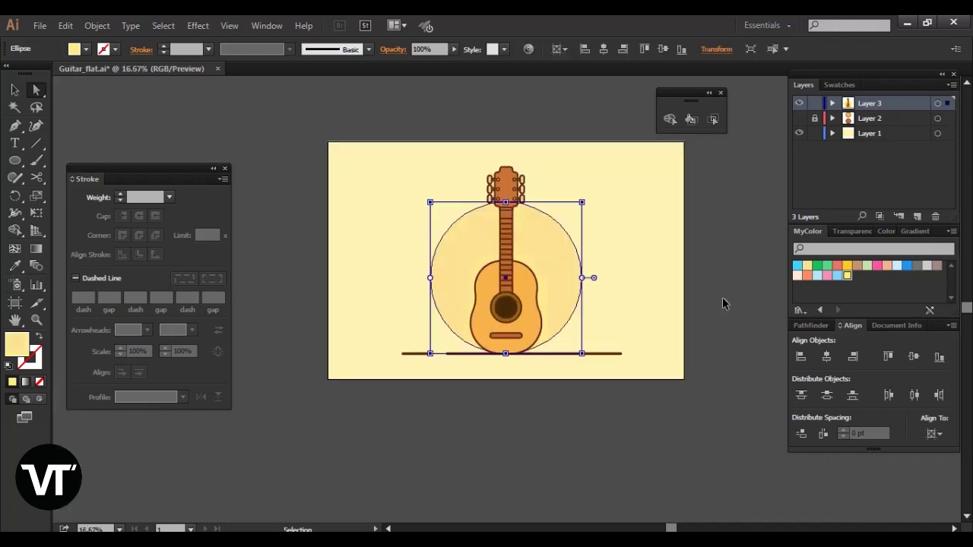
# Change the circle's fill to warm orange F7C574 and sample it onto the background.
pyautogui.press('a')
pyautogui.doubleClick(19, 344)
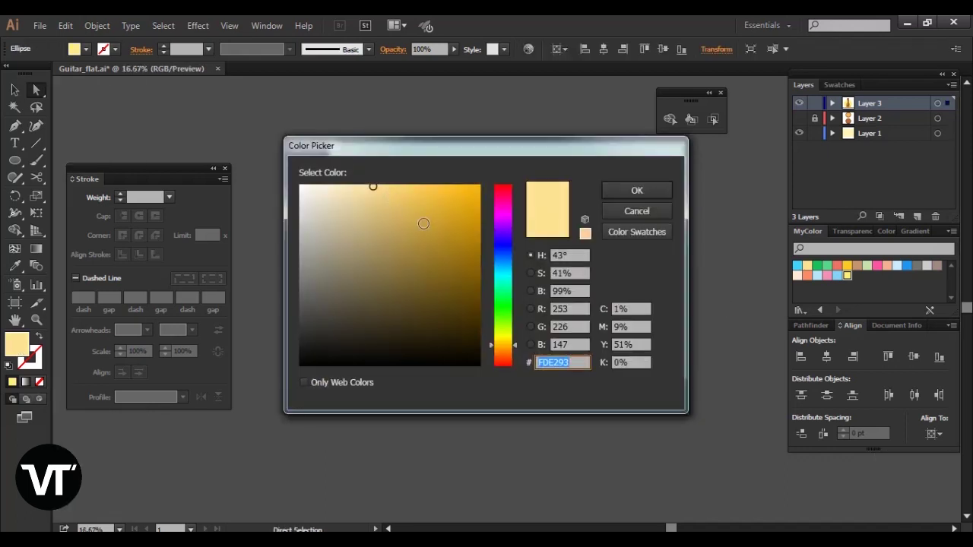
pyautogui.click(501, 348)
pyautogui.click(396, 190)
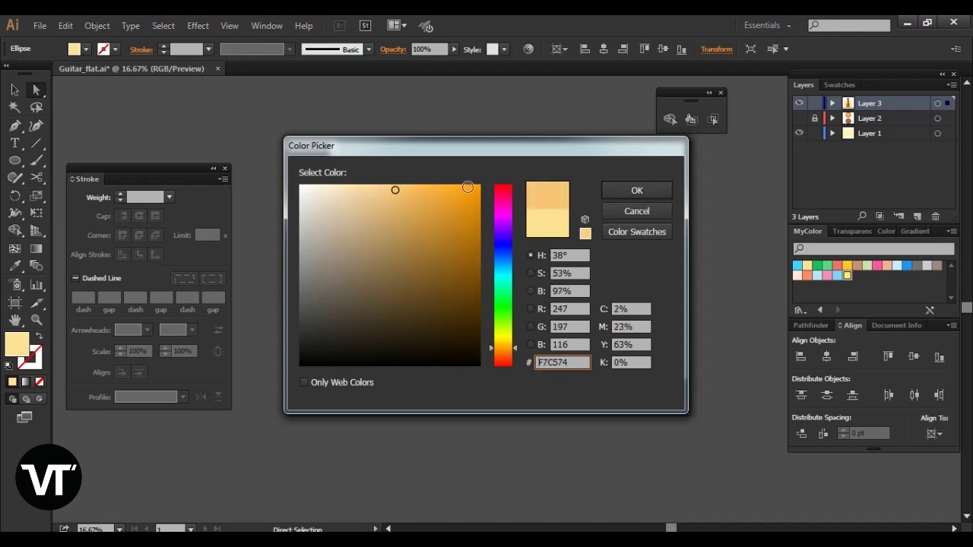
pyautogui.click(636, 191)
pyautogui.click(700, 241)
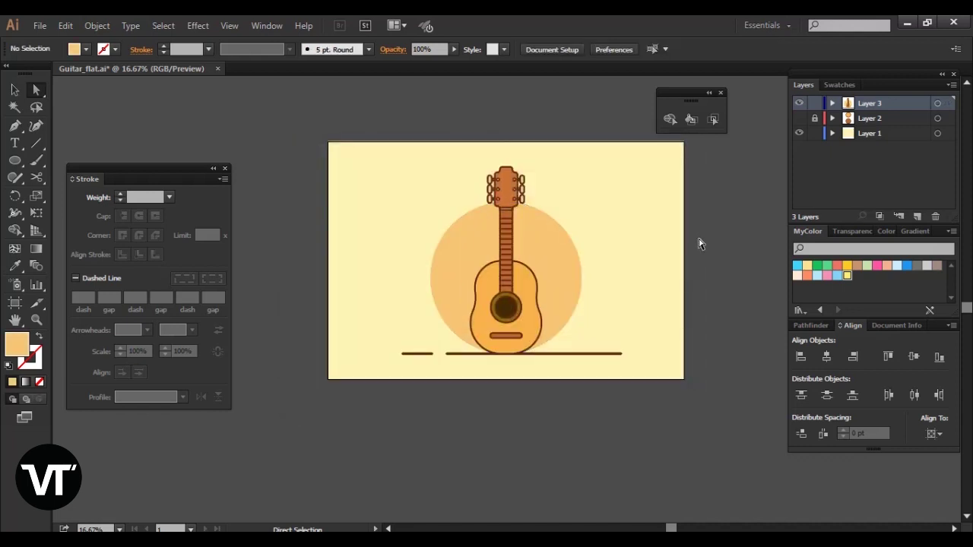
pyautogui.hotkey('ctrl', '-')
pyautogui.hotkey('ctrl', '-')
pyautogui.hotkey('ctrl', '+')
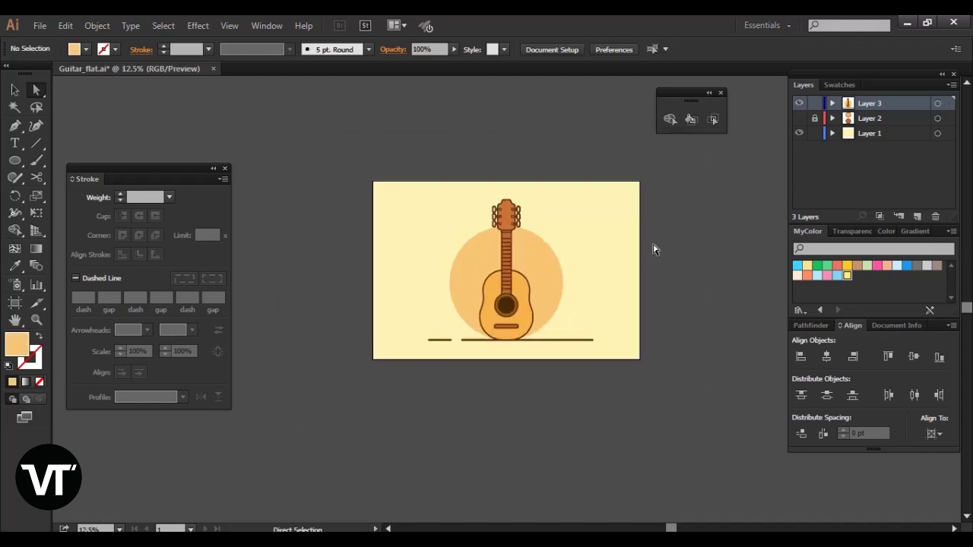
pyautogui.click(625, 254)
pyautogui.press('i')
pyautogui.click(545, 262)
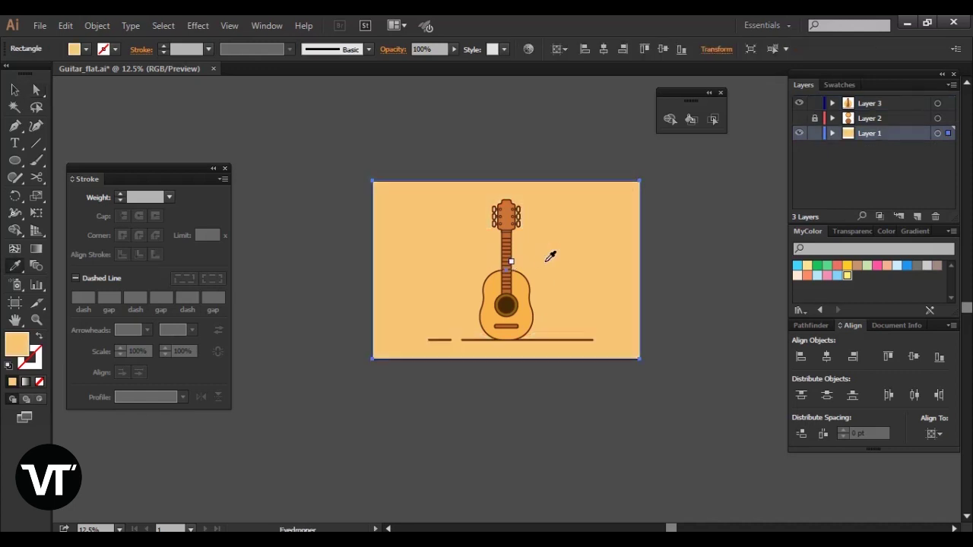
# Lighten the circle's fill to a pale peach shade.
pyautogui.press('a')
pyautogui.click(540, 267)
pyautogui.doubleClick(18, 344)
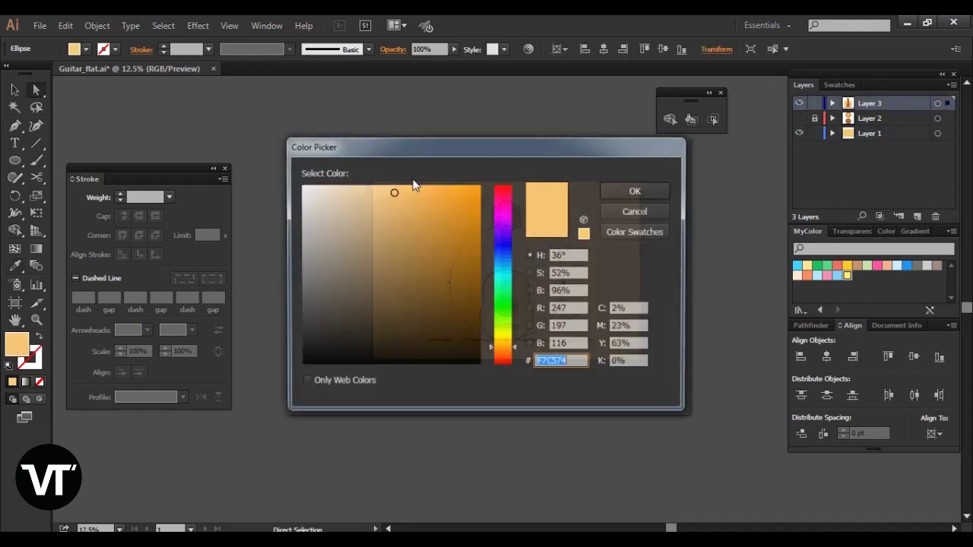
pyautogui.click(382, 191)
pyautogui.click(638, 192)
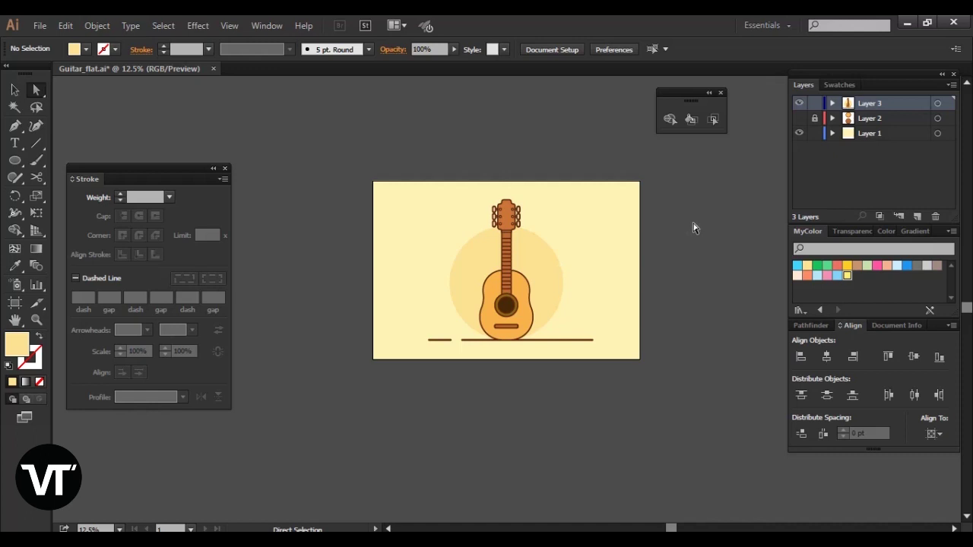
# Lock the two lower layers and nudge the long ground line's left end further left.
pyautogui.hotkey('ctrl', '+')
pyautogui.hotkey('ctrl', '+')
pyautogui.hotkey('ctrl', '+')
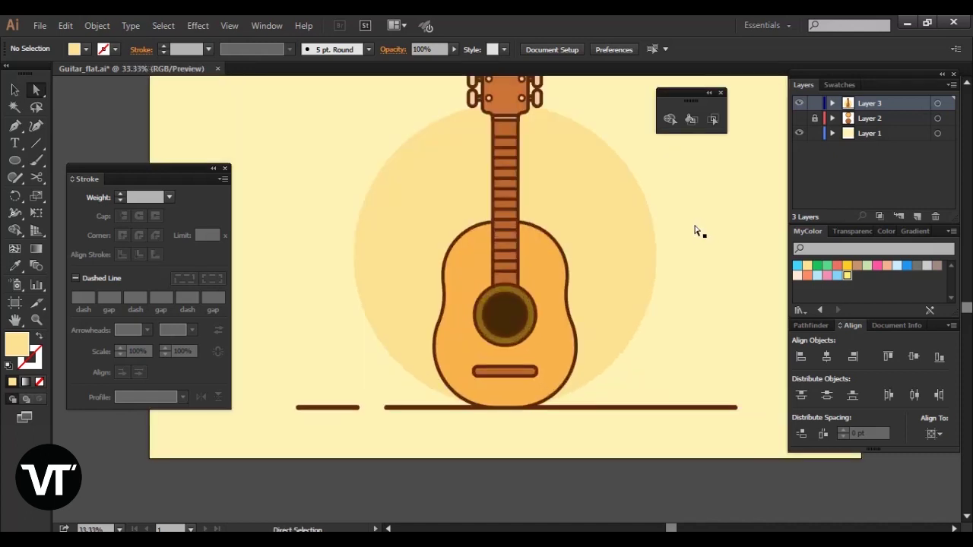
pyautogui.hotkey('ctrl', '-')
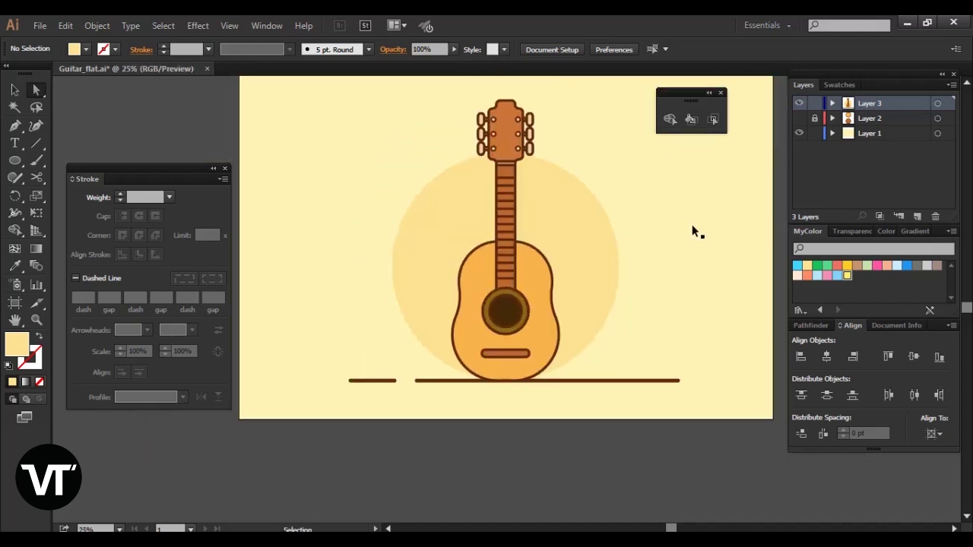
pyautogui.hotkey('ctrl', '-')
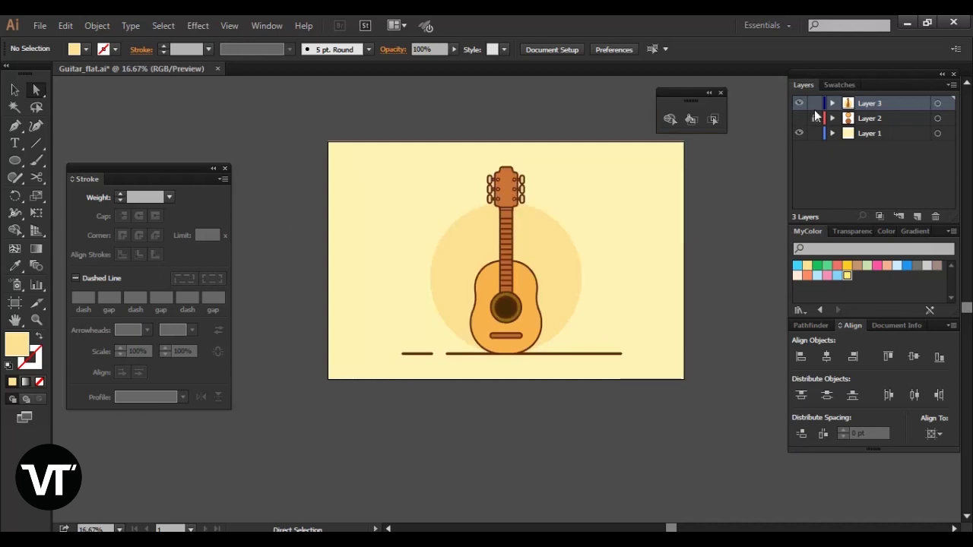
pyautogui.moveTo(815, 118); pyautogui.dragTo(814, 133)
pyautogui.moveTo(435, 347); pyautogui.dragTo(458, 367)
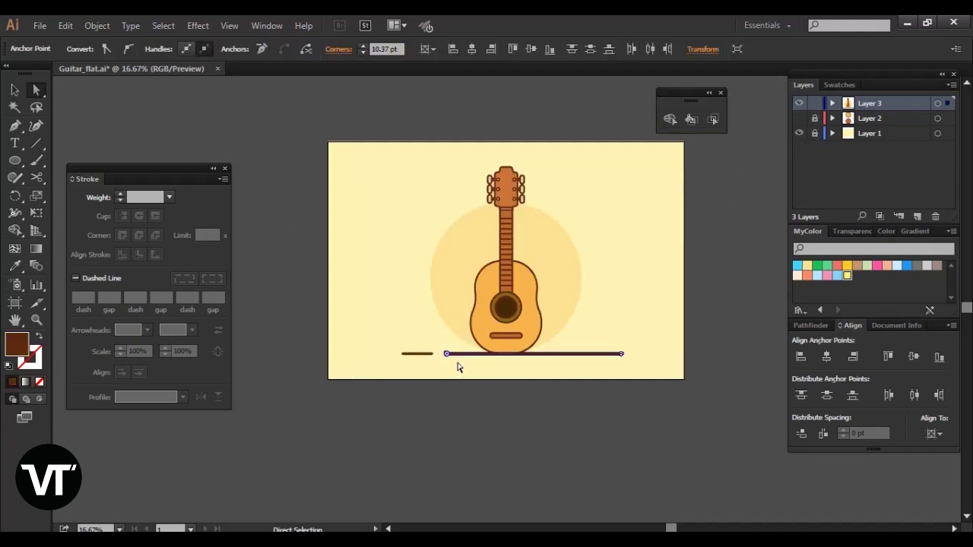
pyautogui.press('Left')
pyautogui.press('Left')
pyautogui.click(656, 274)
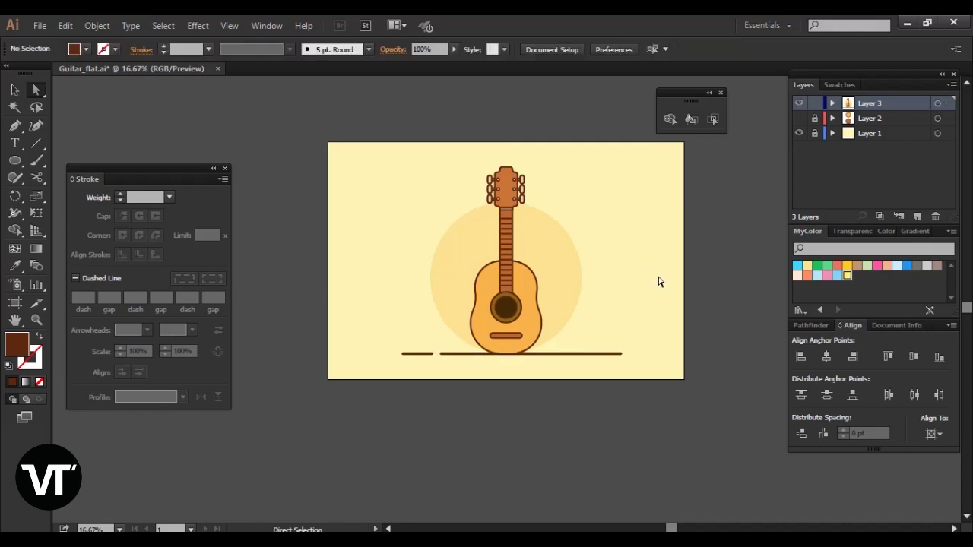
pyautogui.hotkey('ctrl', '-')
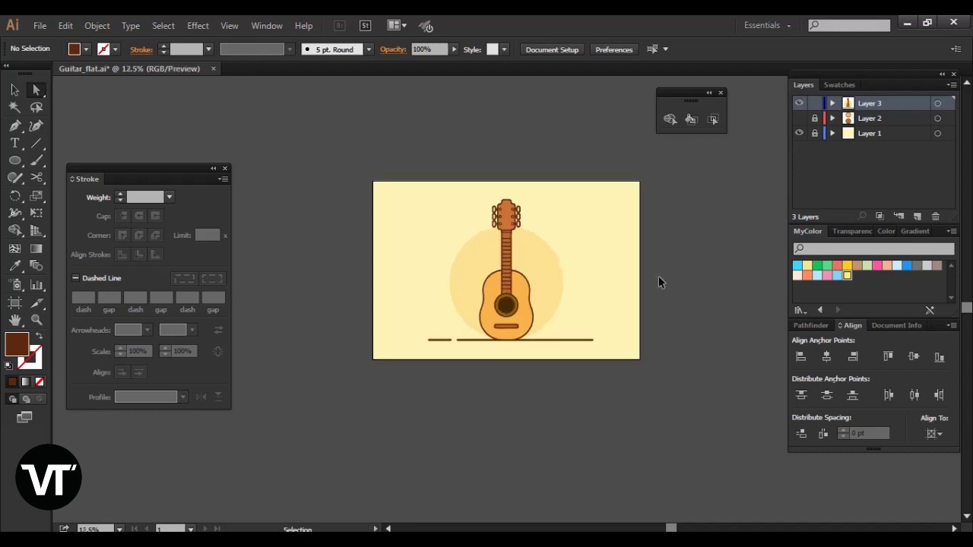